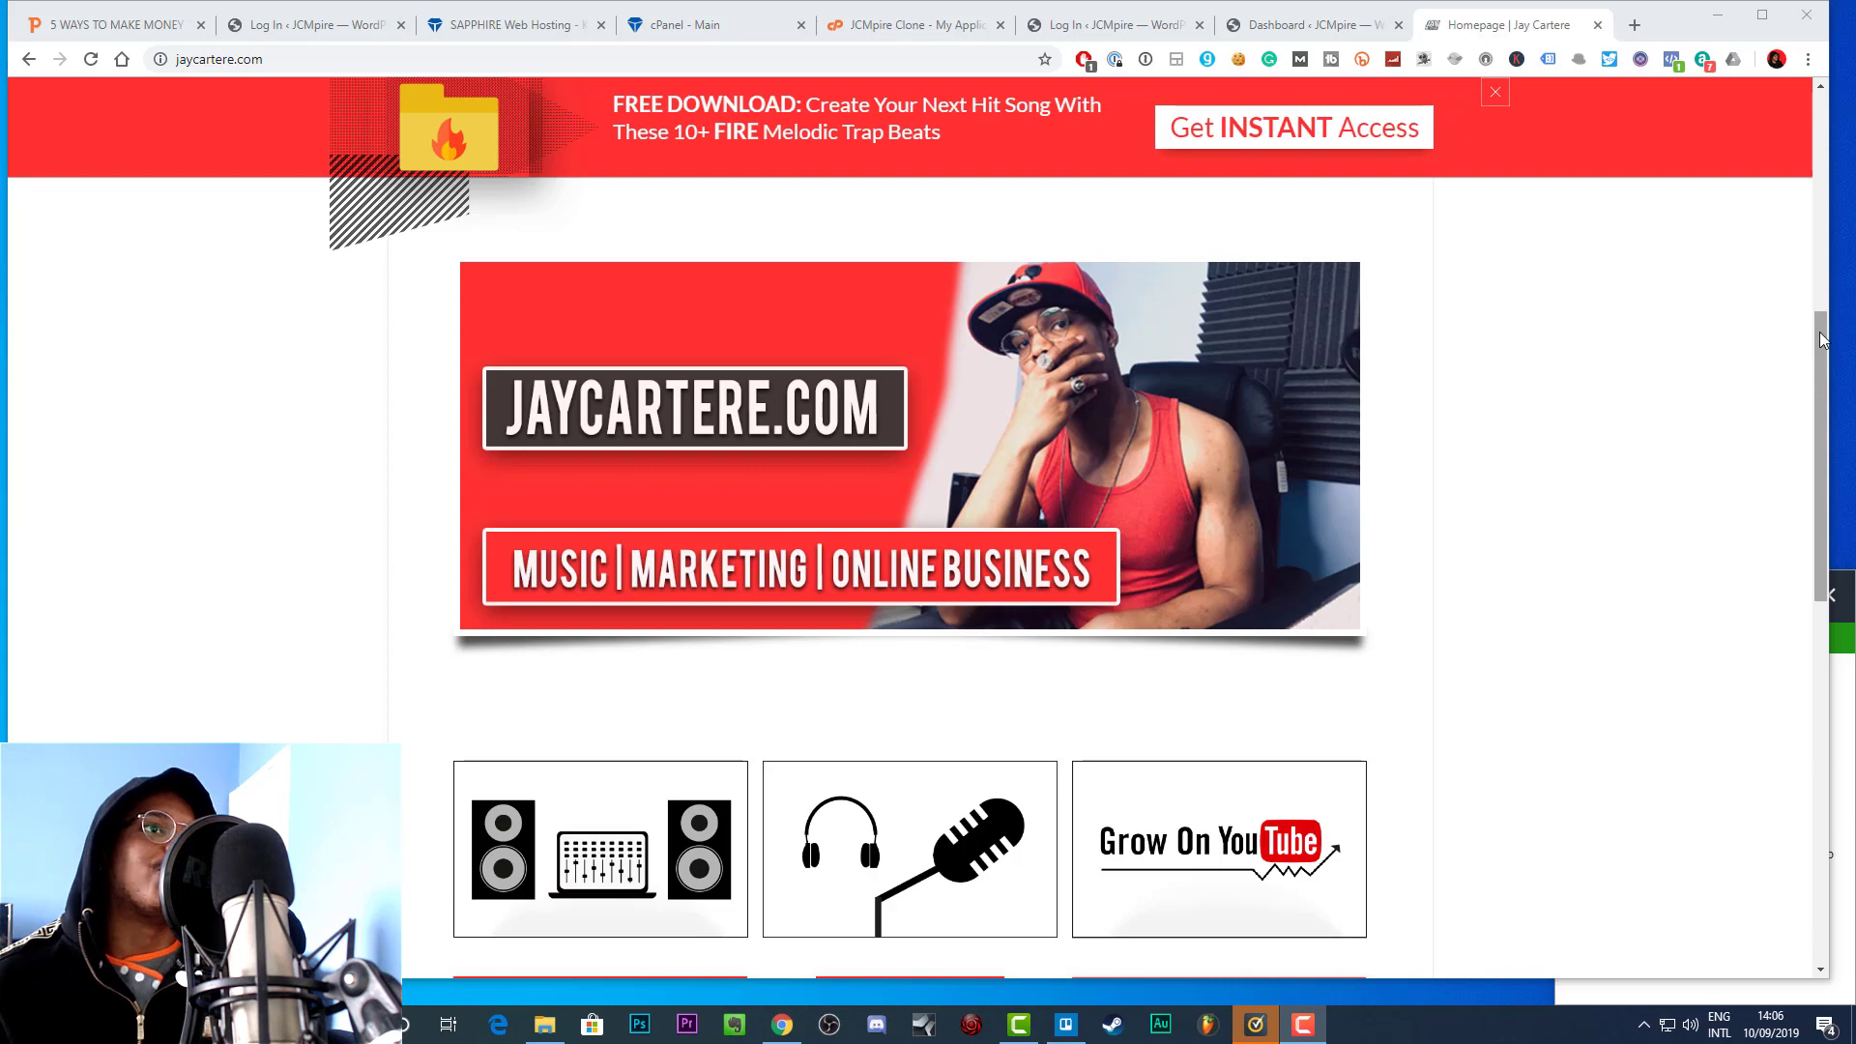
Open the existing site's Contact page through its footer Support link and examine the contact form's layout
{"action": "scroll", "coordinate": [1821, 335], "scroll_direction": "down", "scroll_amount": 10}
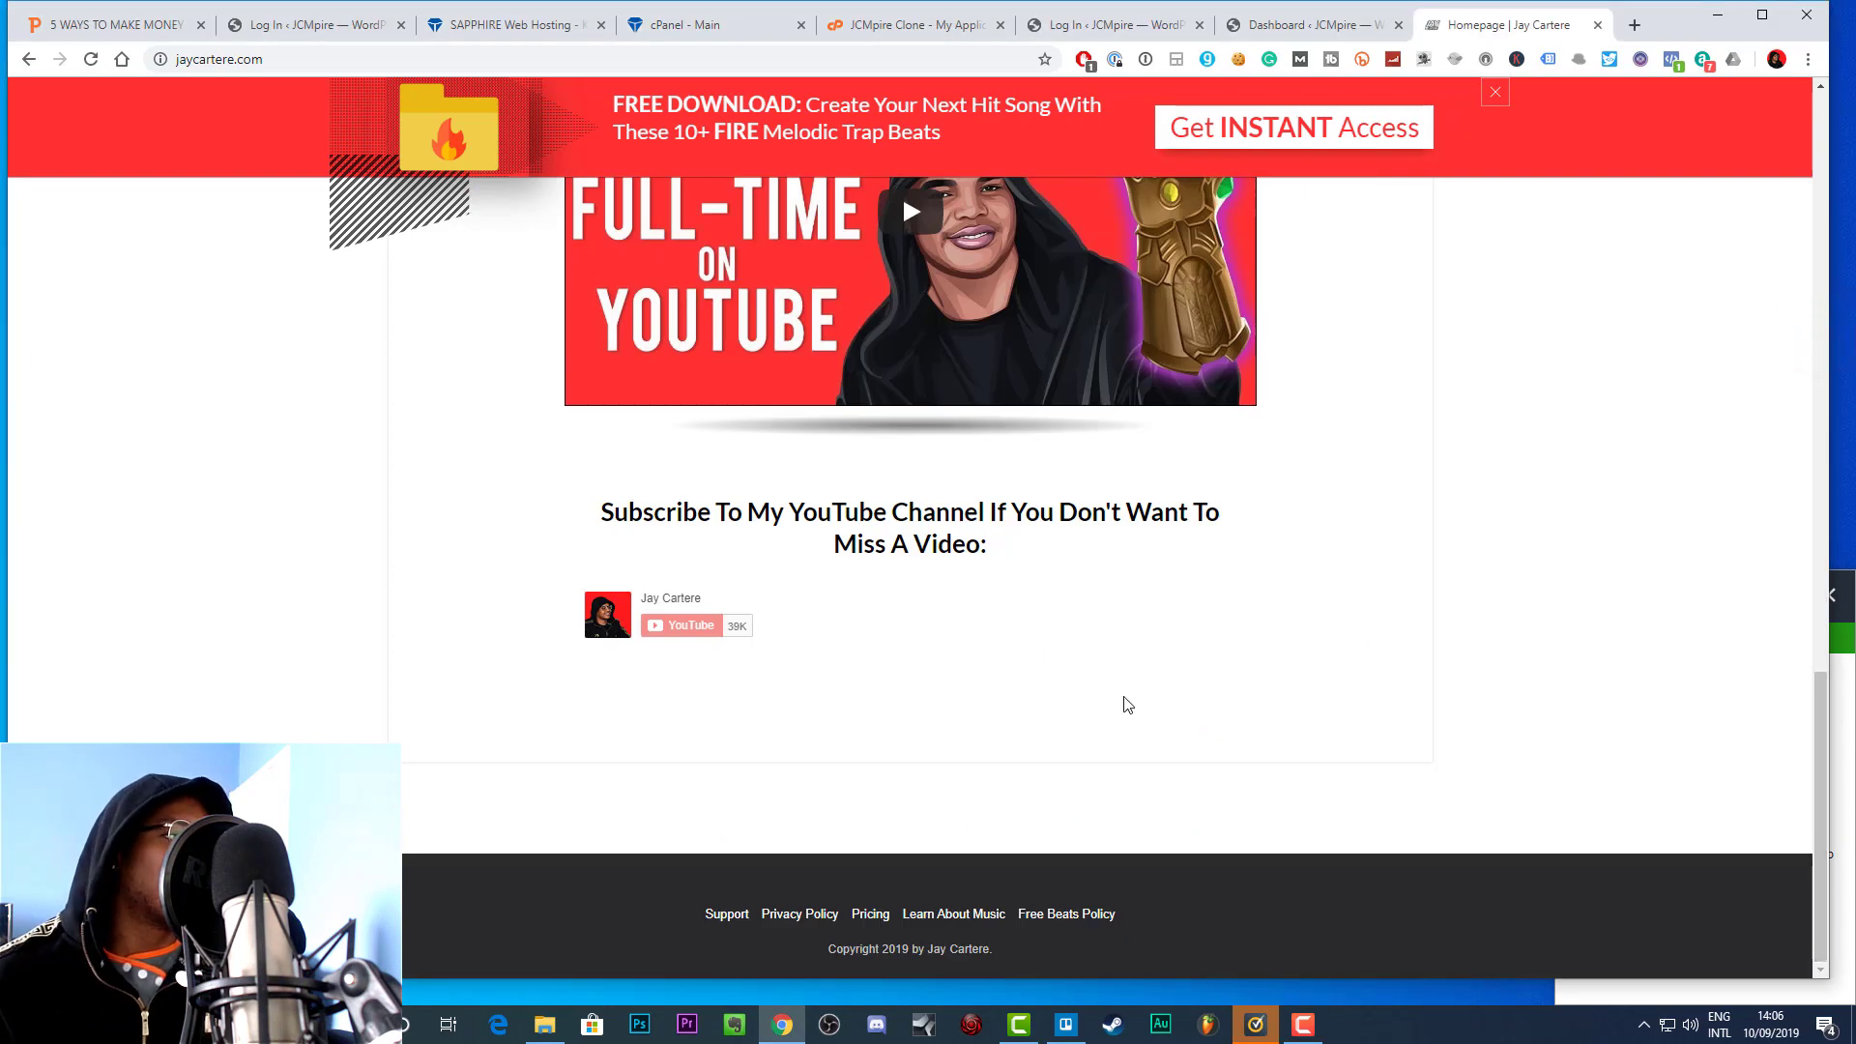
{"action": "left_click", "coordinate": [721, 915]}
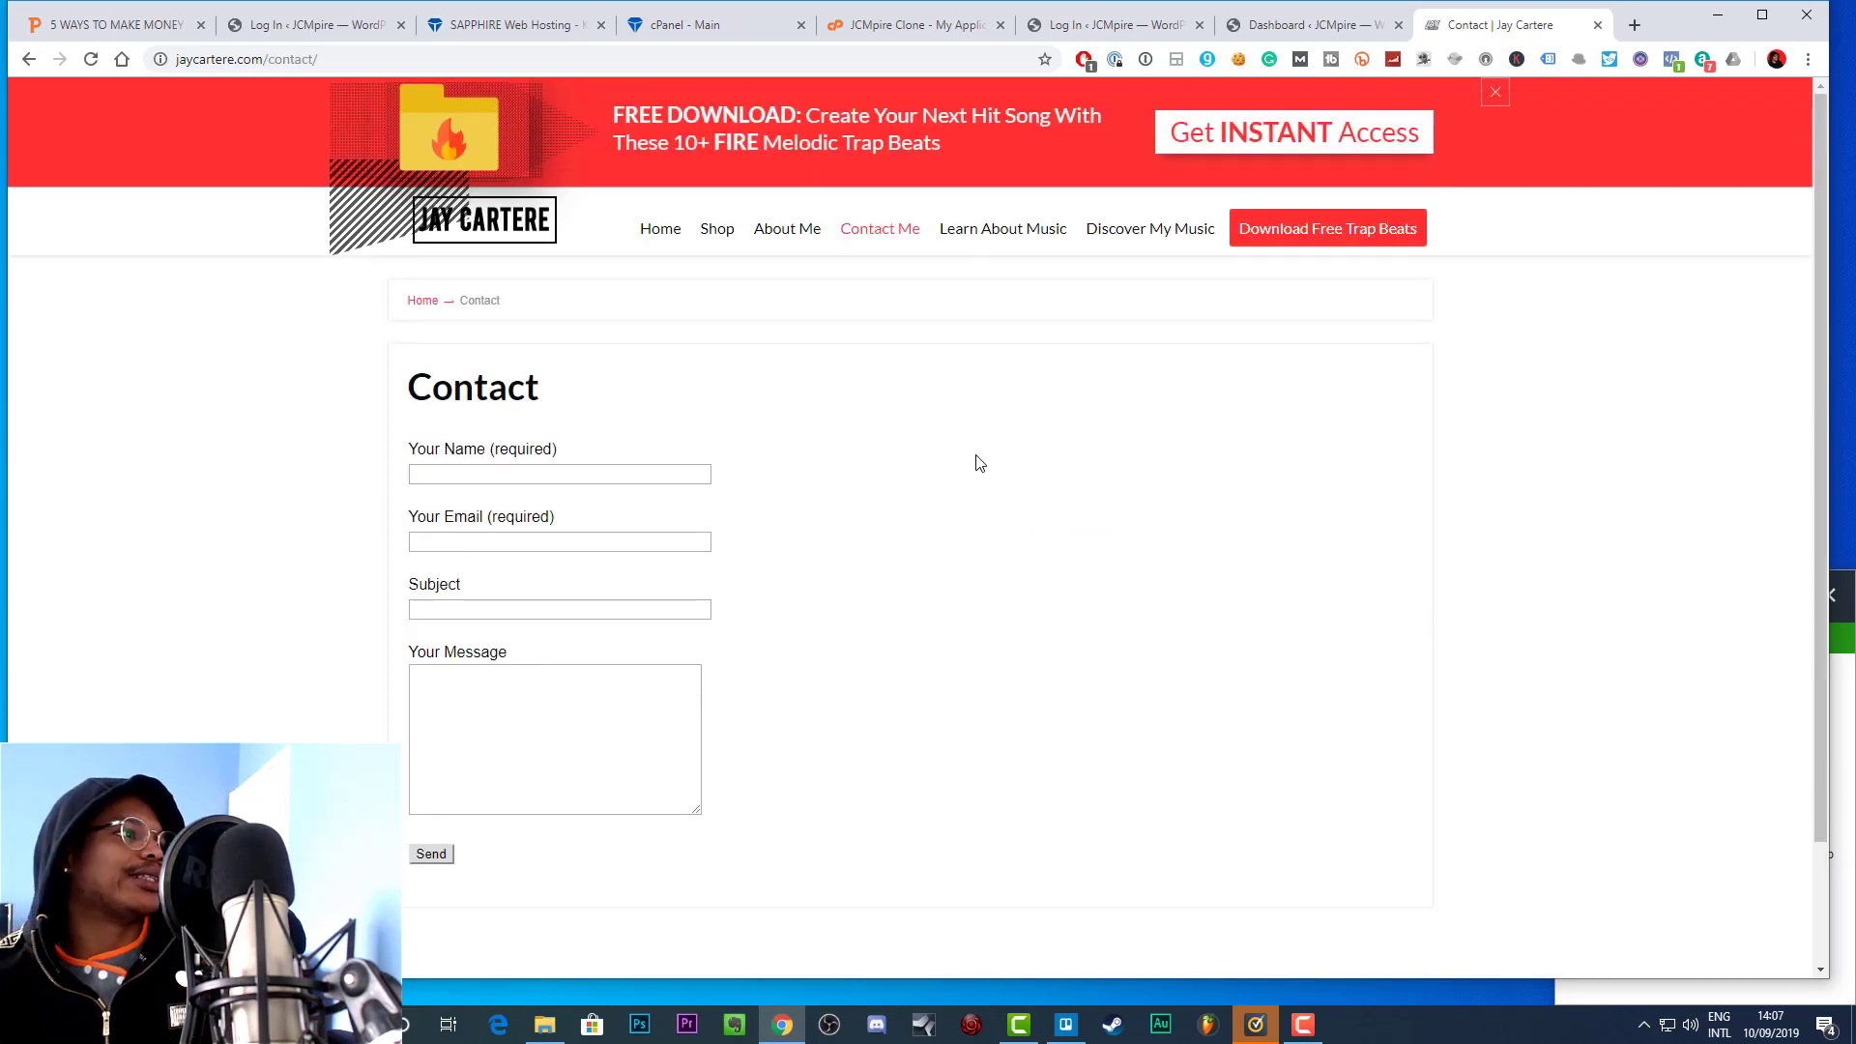
{"action": "scroll", "coordinate": [675, 497], "scroll_direction": "down", "scroll_amount": 2}
{"action": "scroll", "coordinate": [774, 273], "scroll_direction": "up", "scroll_amount": 2}
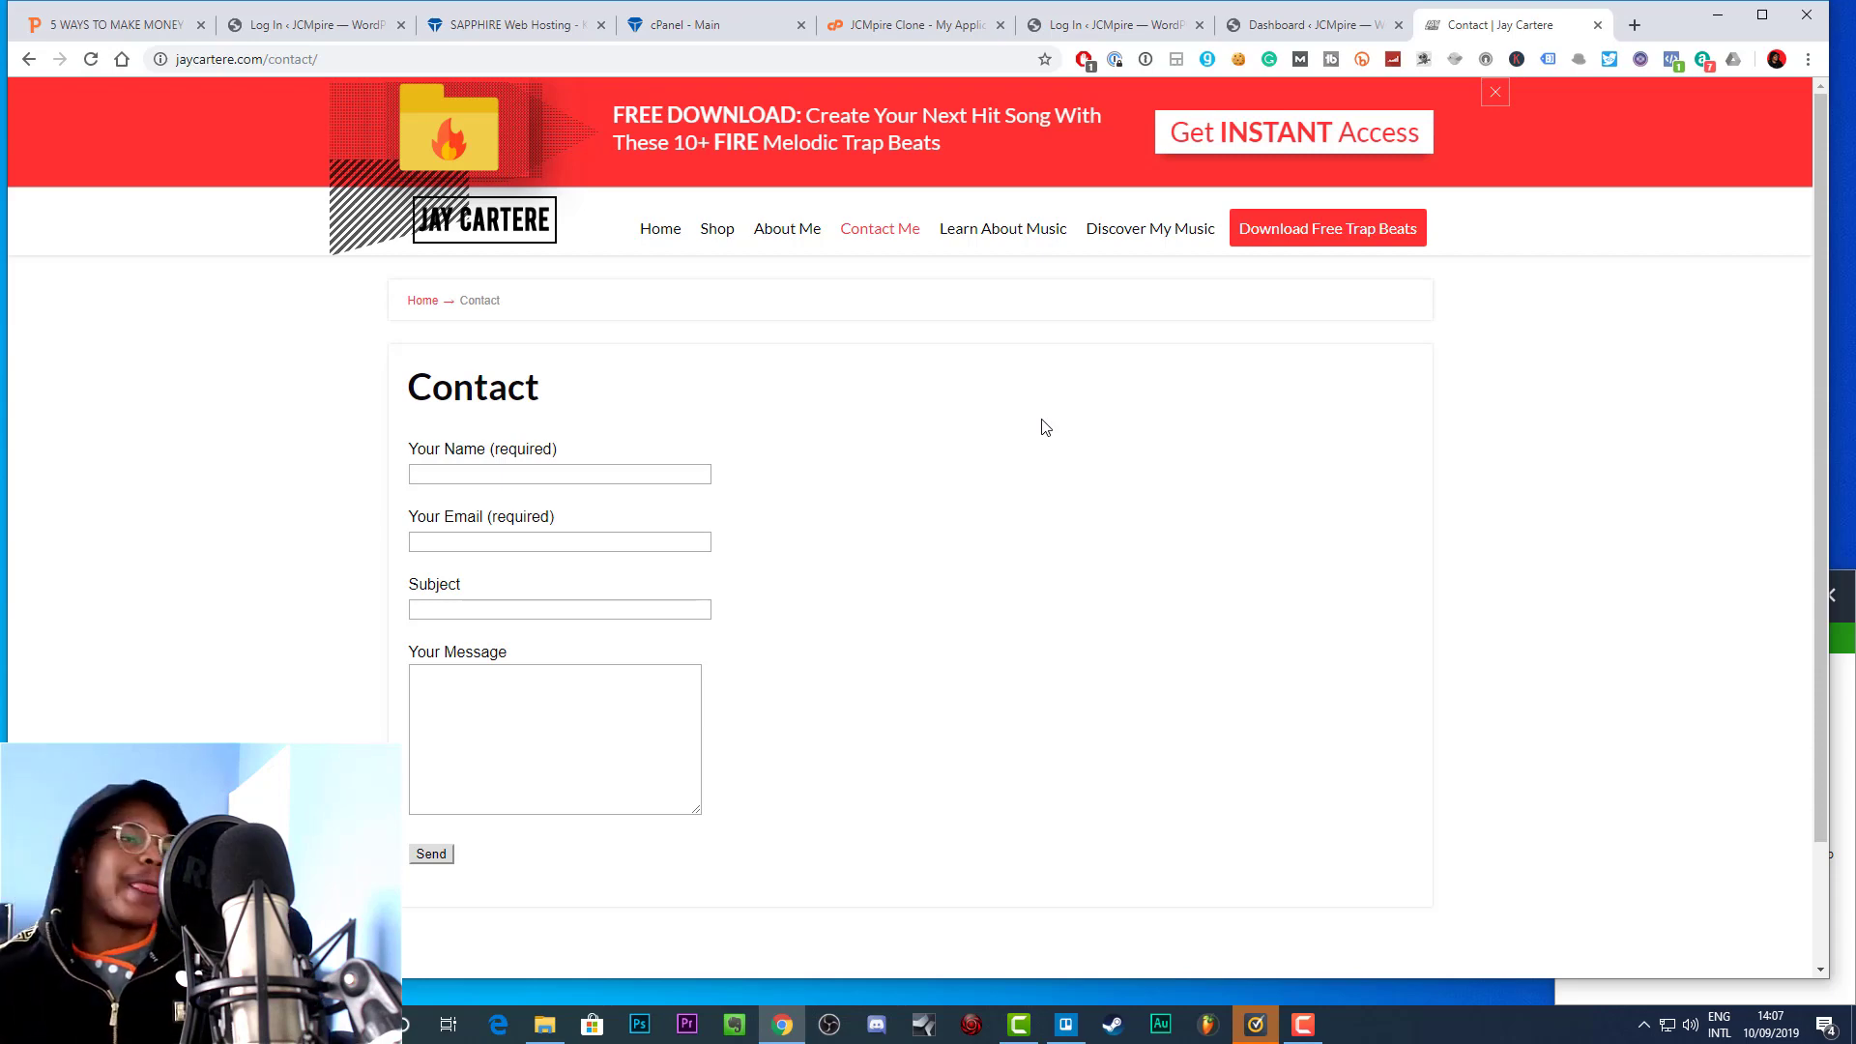
Create a new page titled "Contact" on the JCMpire WordPress site and save it as a draft
{"action": "left_click", "coordinate": [1298, 27]}
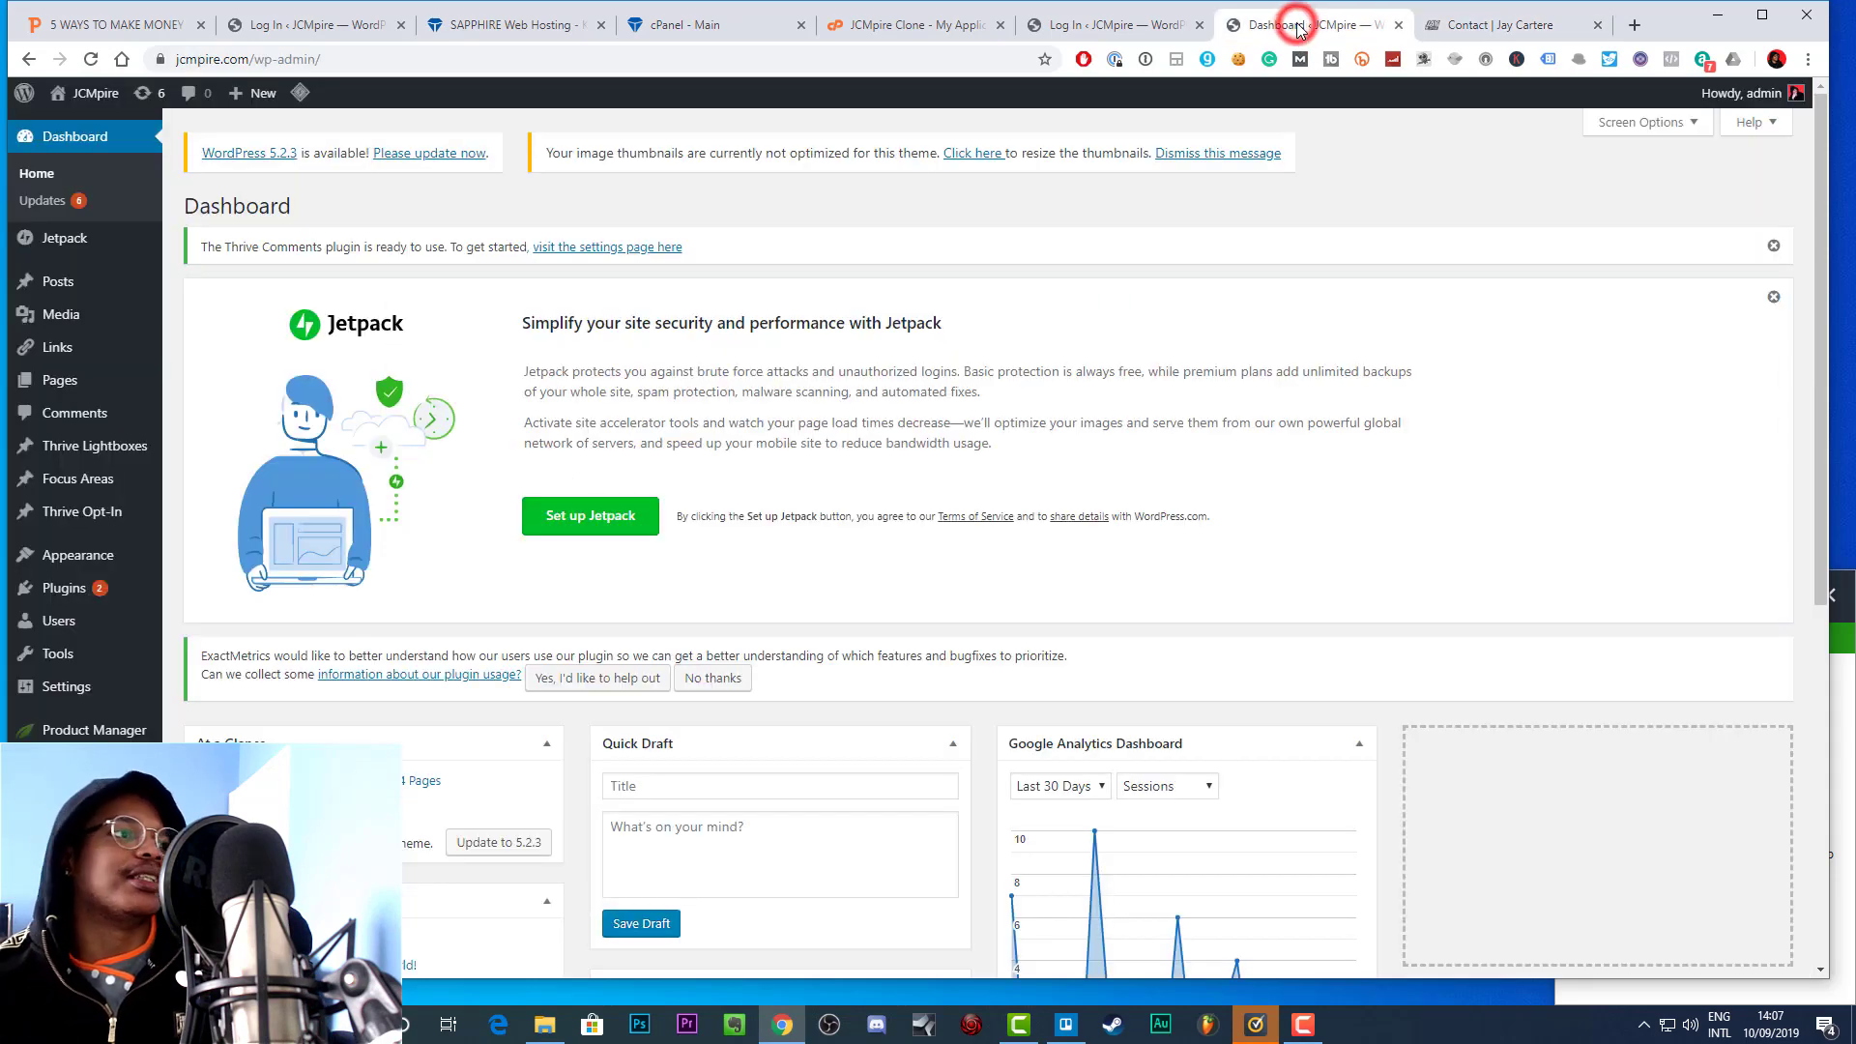
{"action": "mouse_move", "coordinate": [44, 281]}
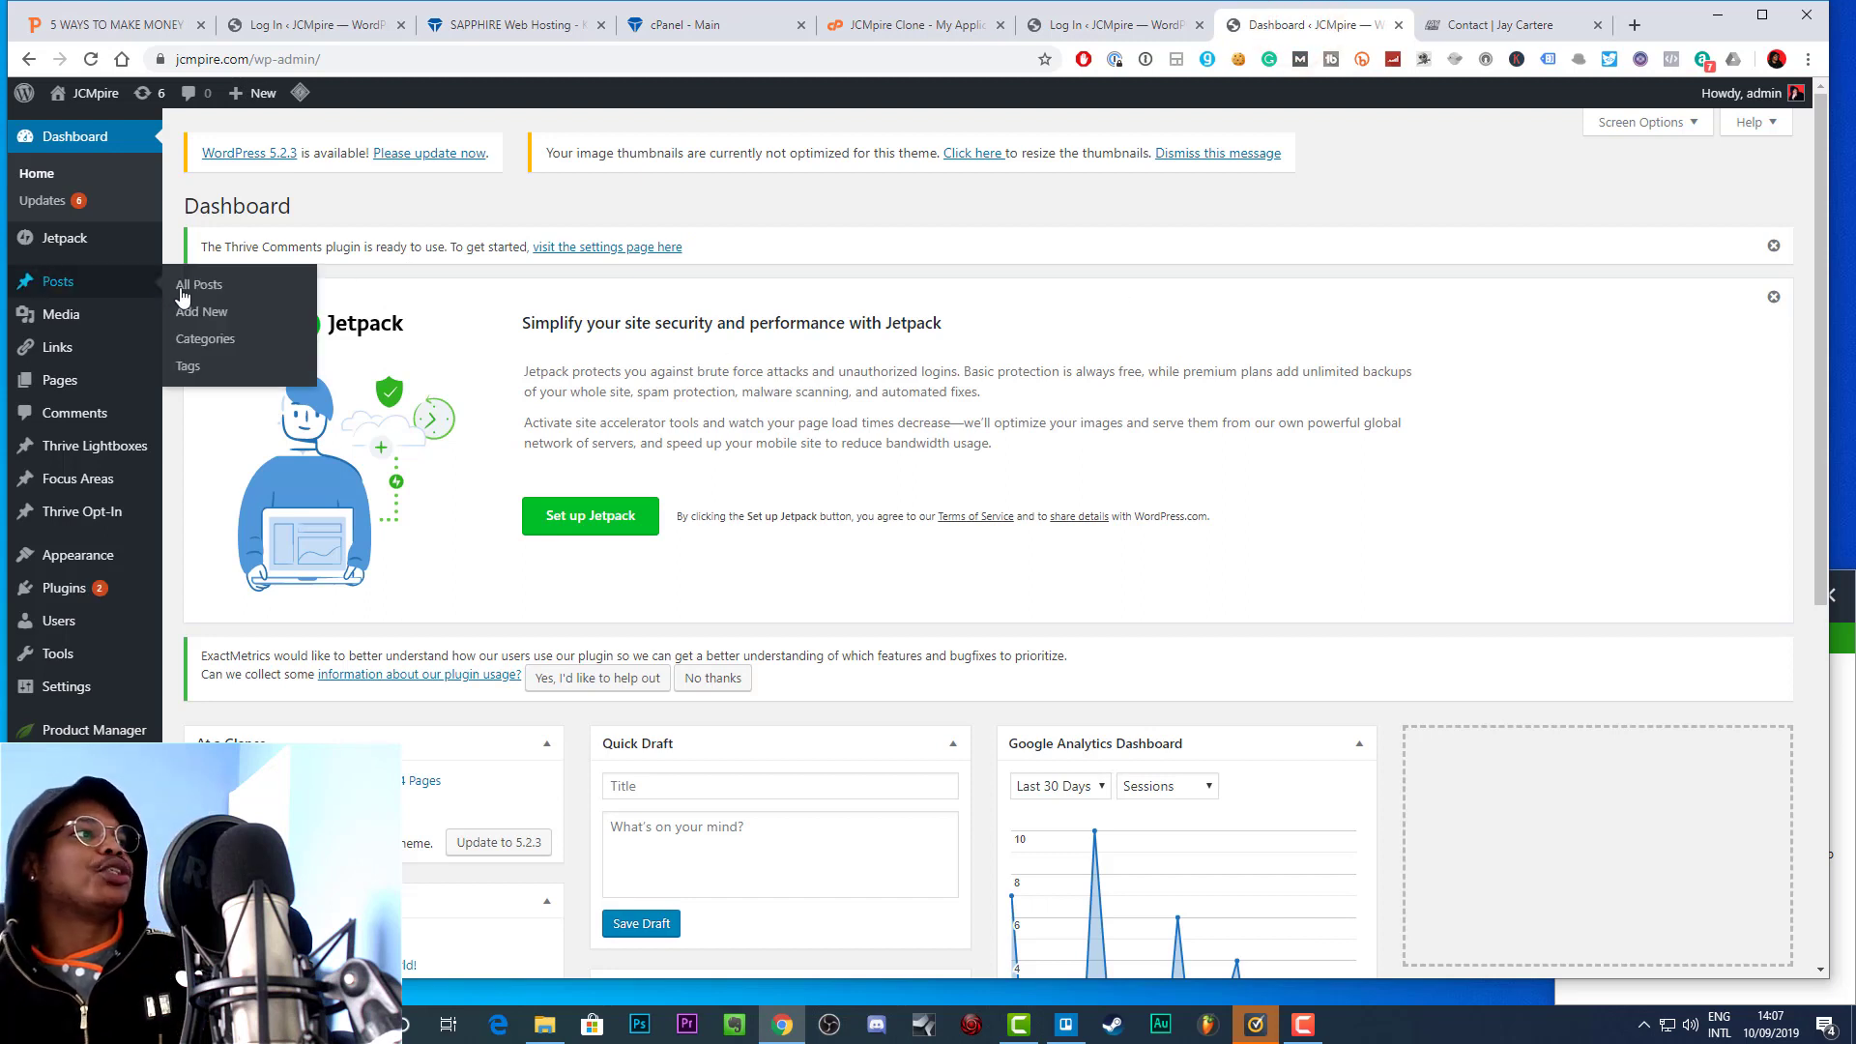
{"action": "mouse_move", "coordinate": [253, 93]}
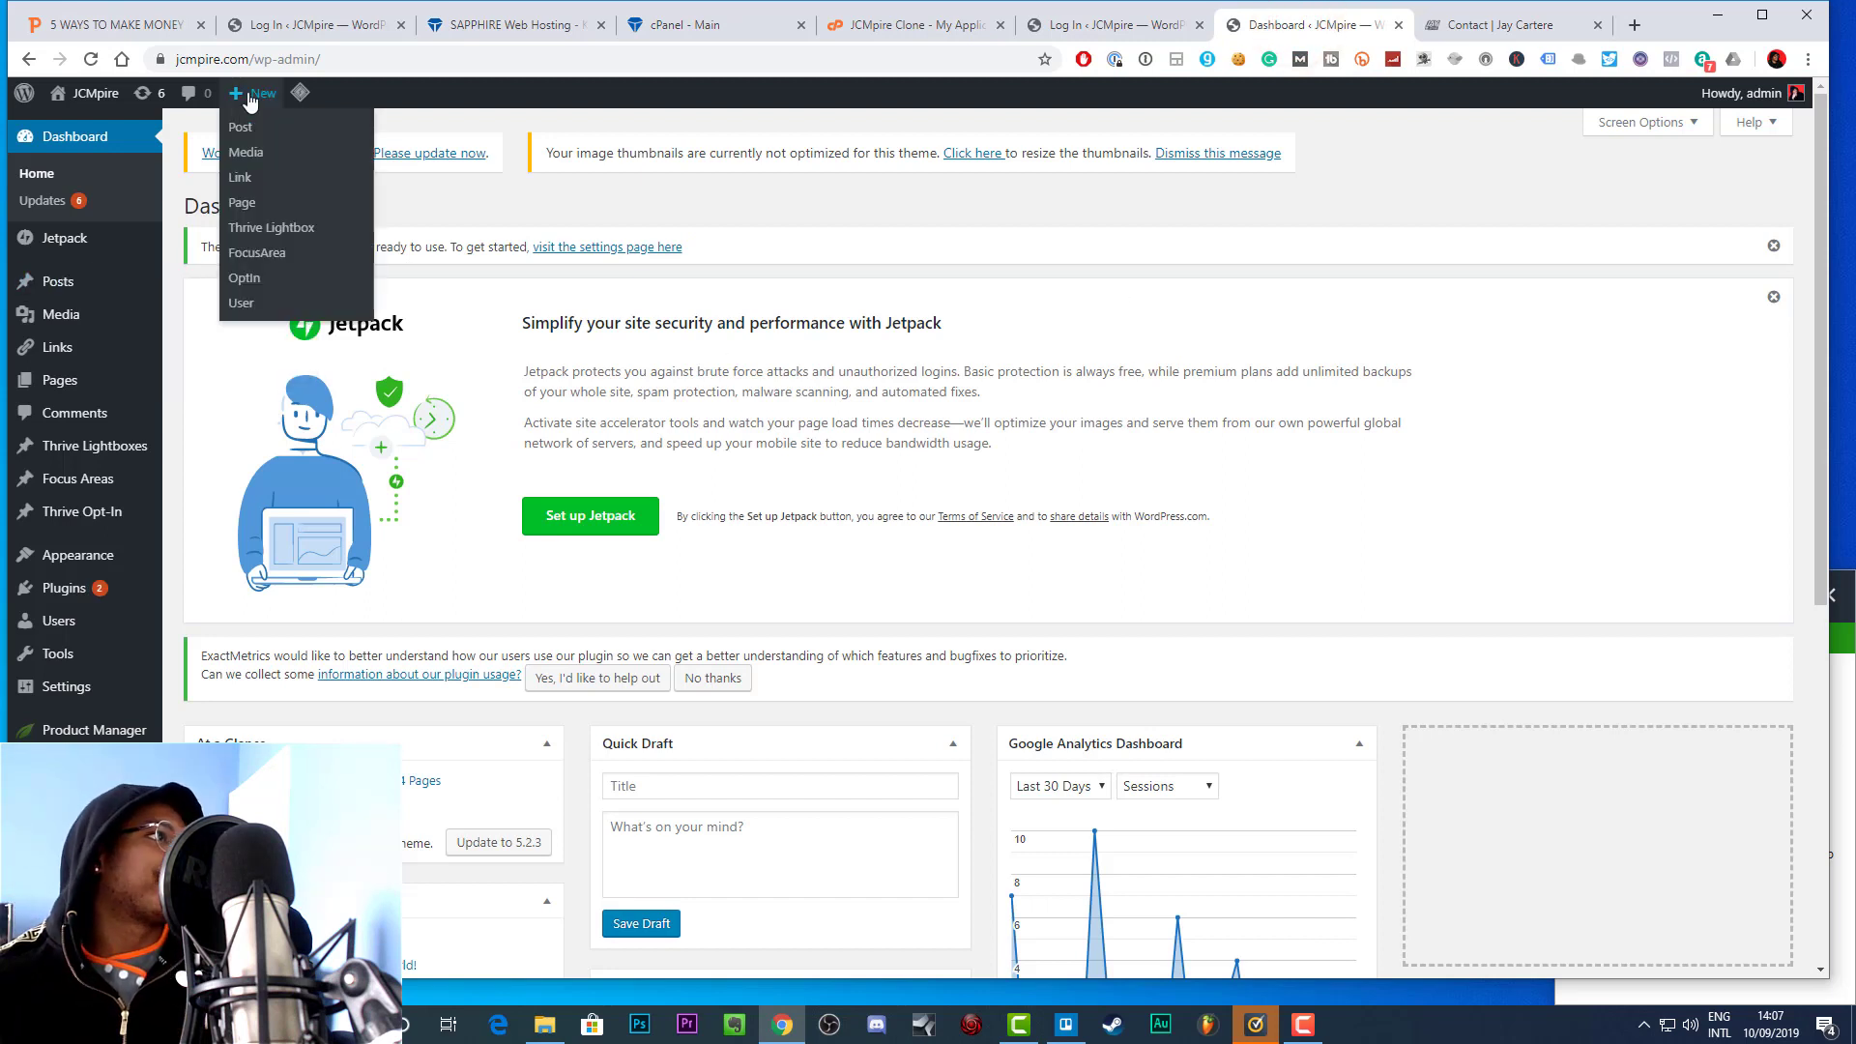
{"action": "left_click", "coordinate": [242, 200]}
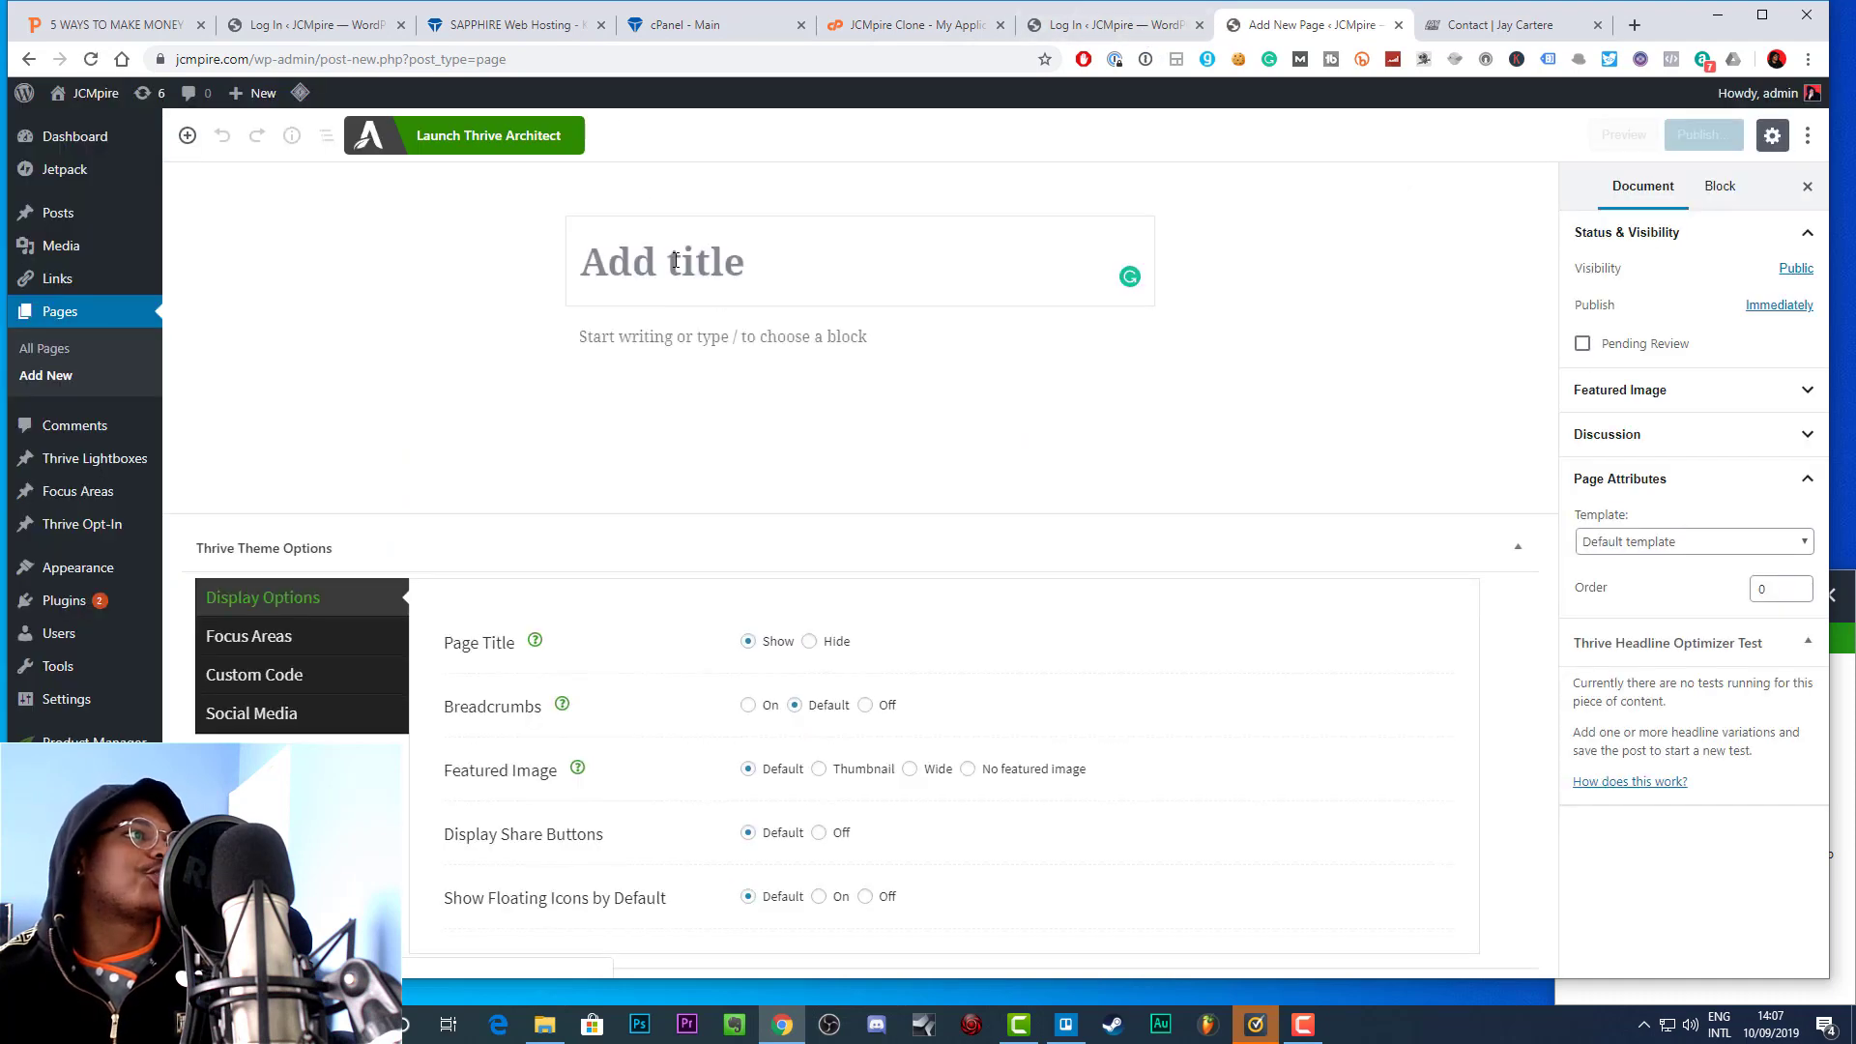
{"action": "left_click", "coordinate": [682, 259]}
{"action": "type", "text": "Contact"}
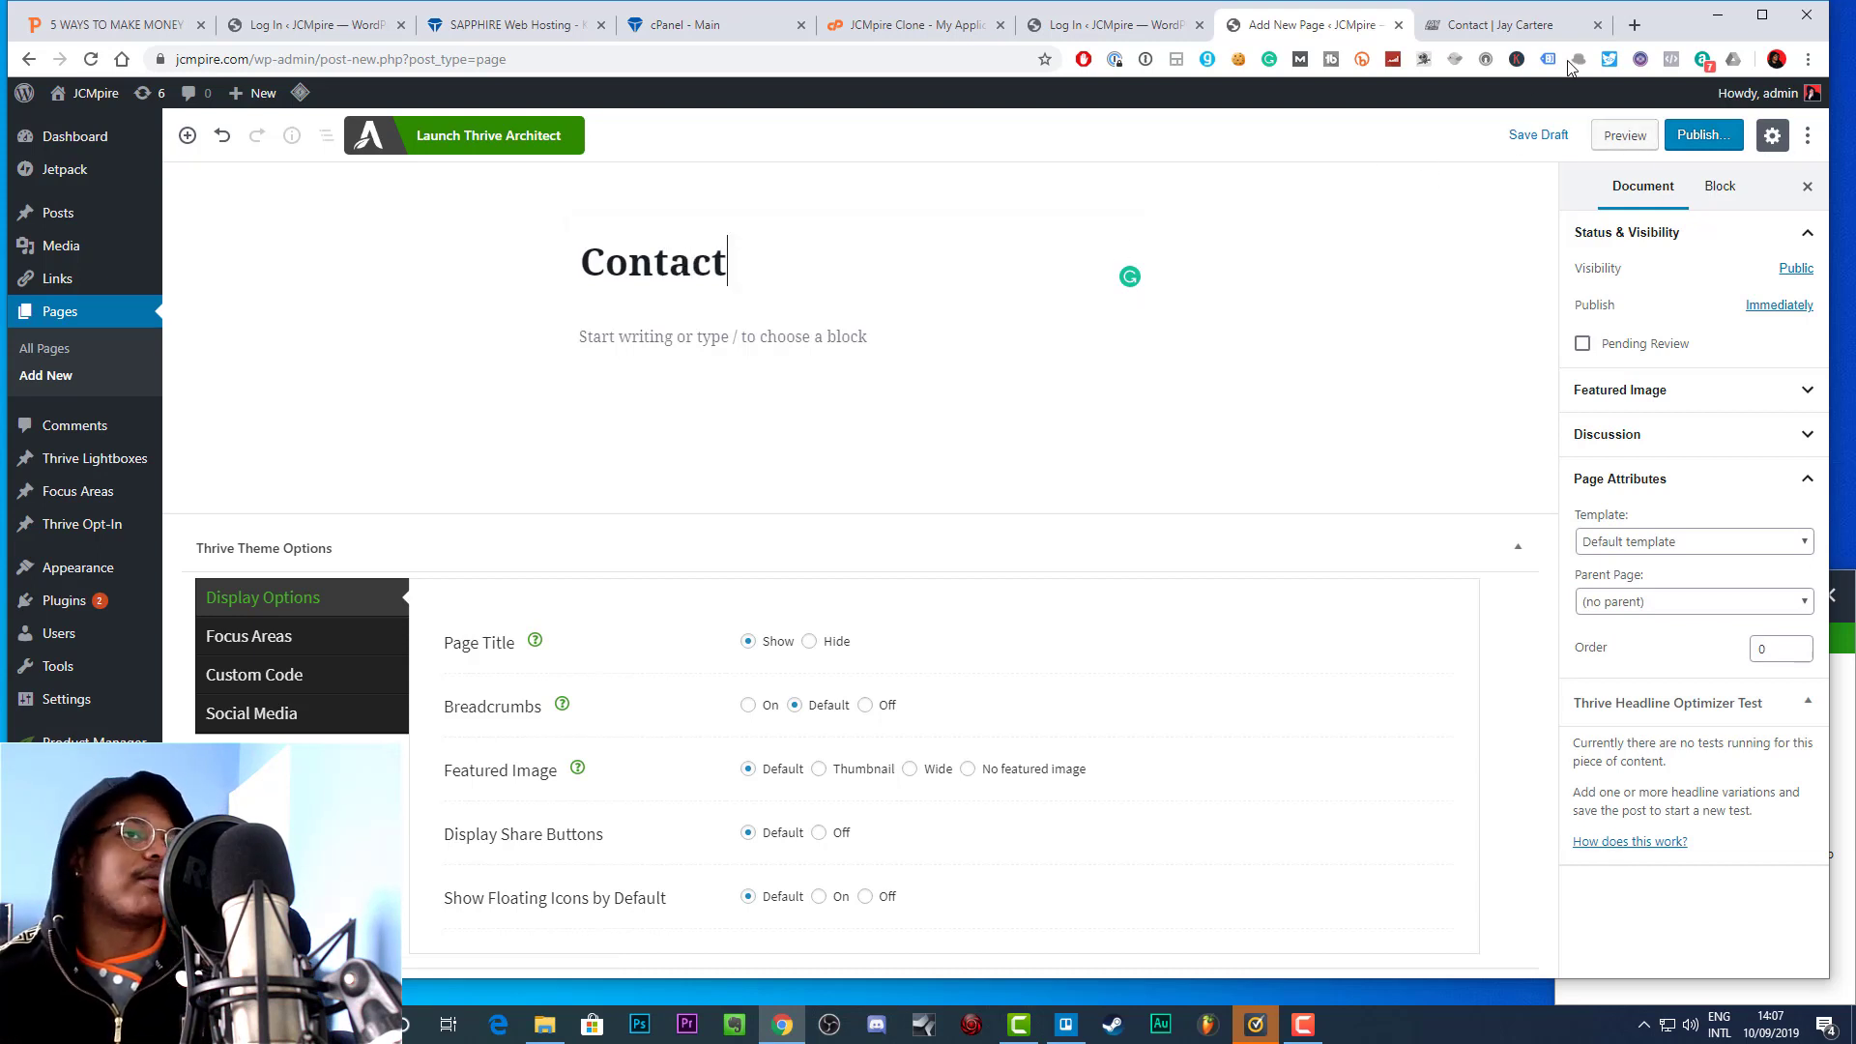
{"action": "left_click", "coordinate": [1529, 137]}
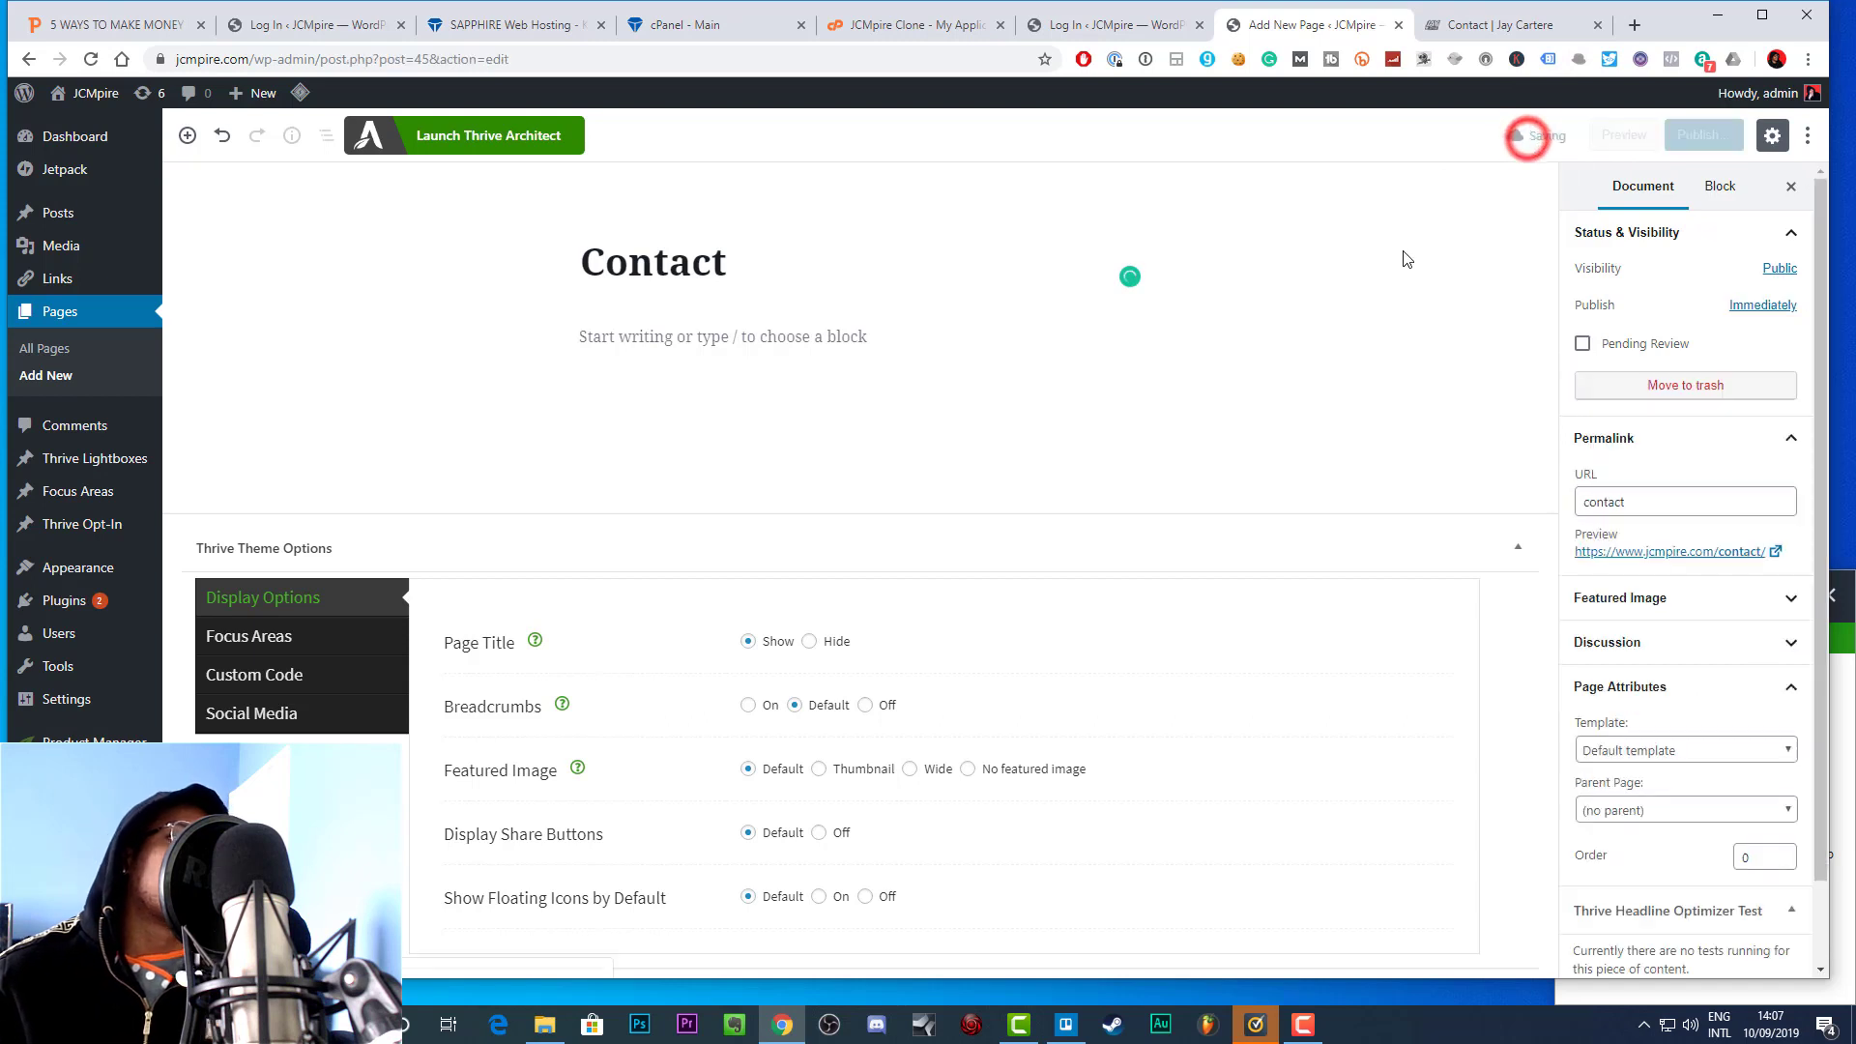
Apply the Full Width template to the Contact page and launch Thrive Architect for it in a new browser tab
{"action": "left_click", "coordinate": [1745, 750]}
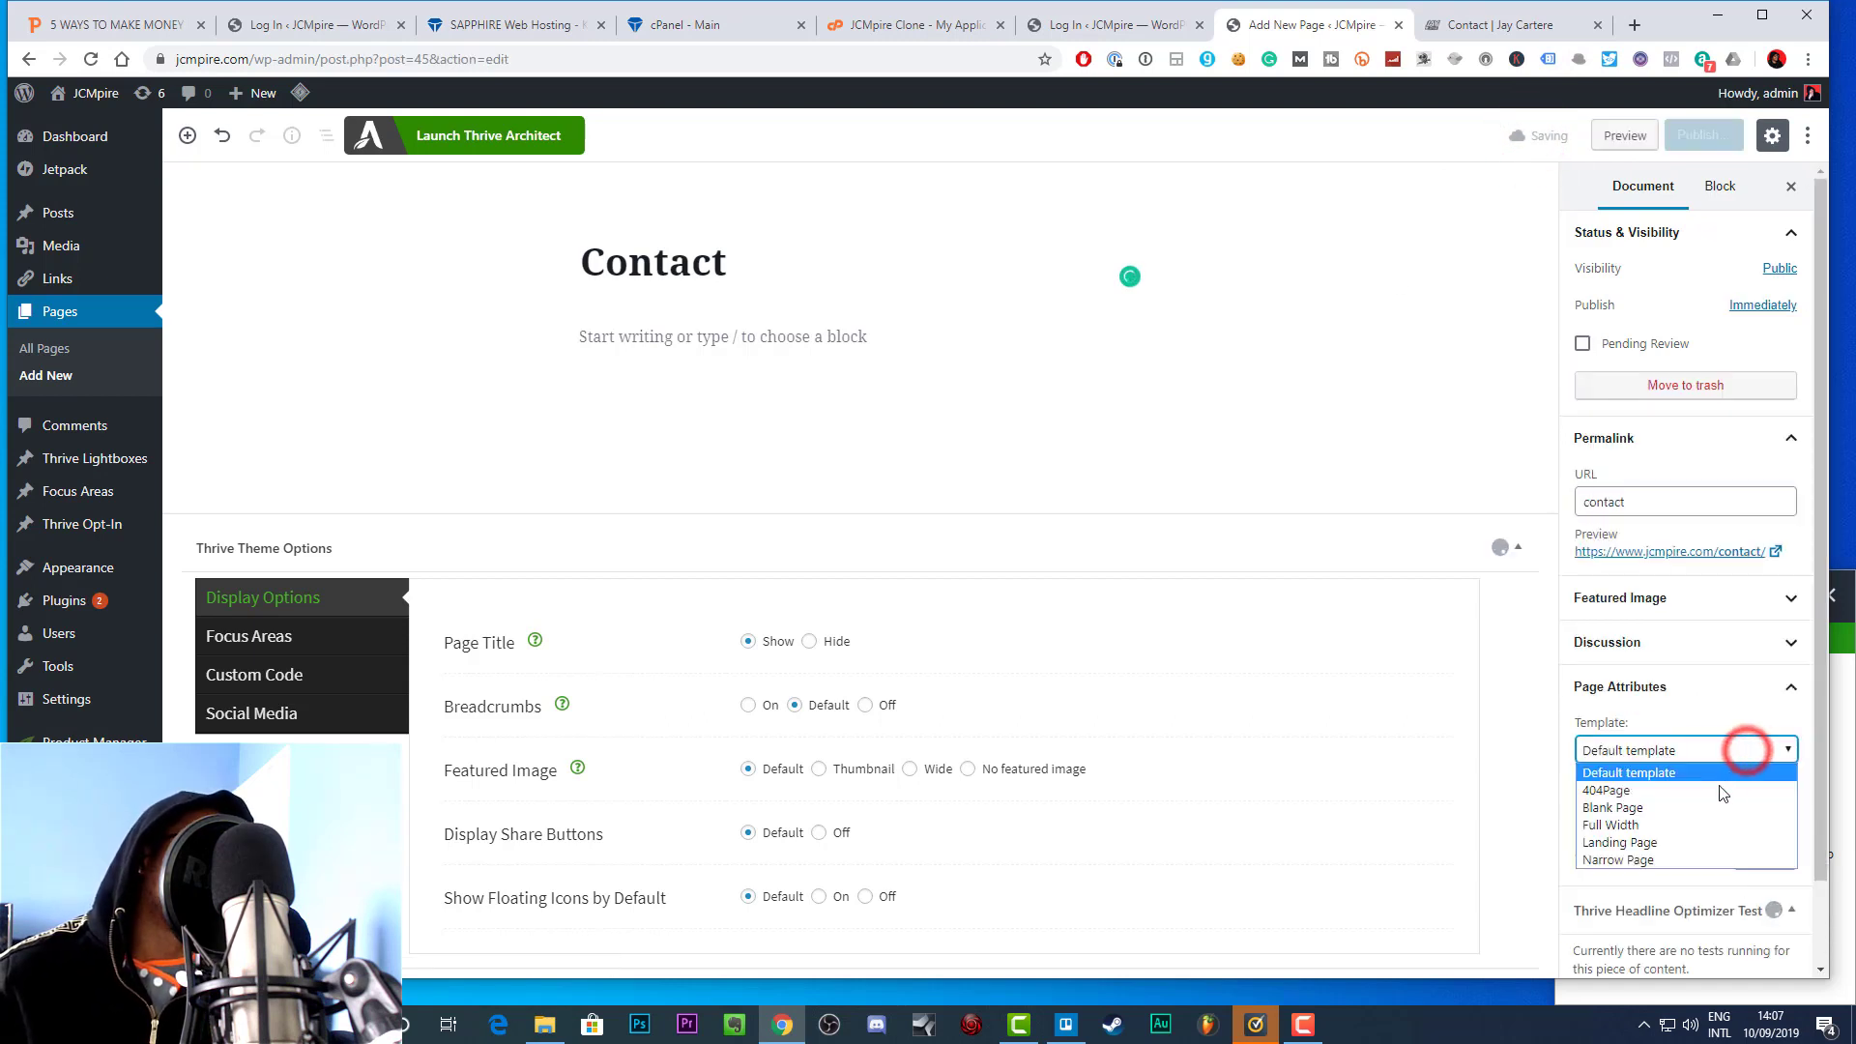
{"action": "left_click", "coordinate": [1647, 824]}
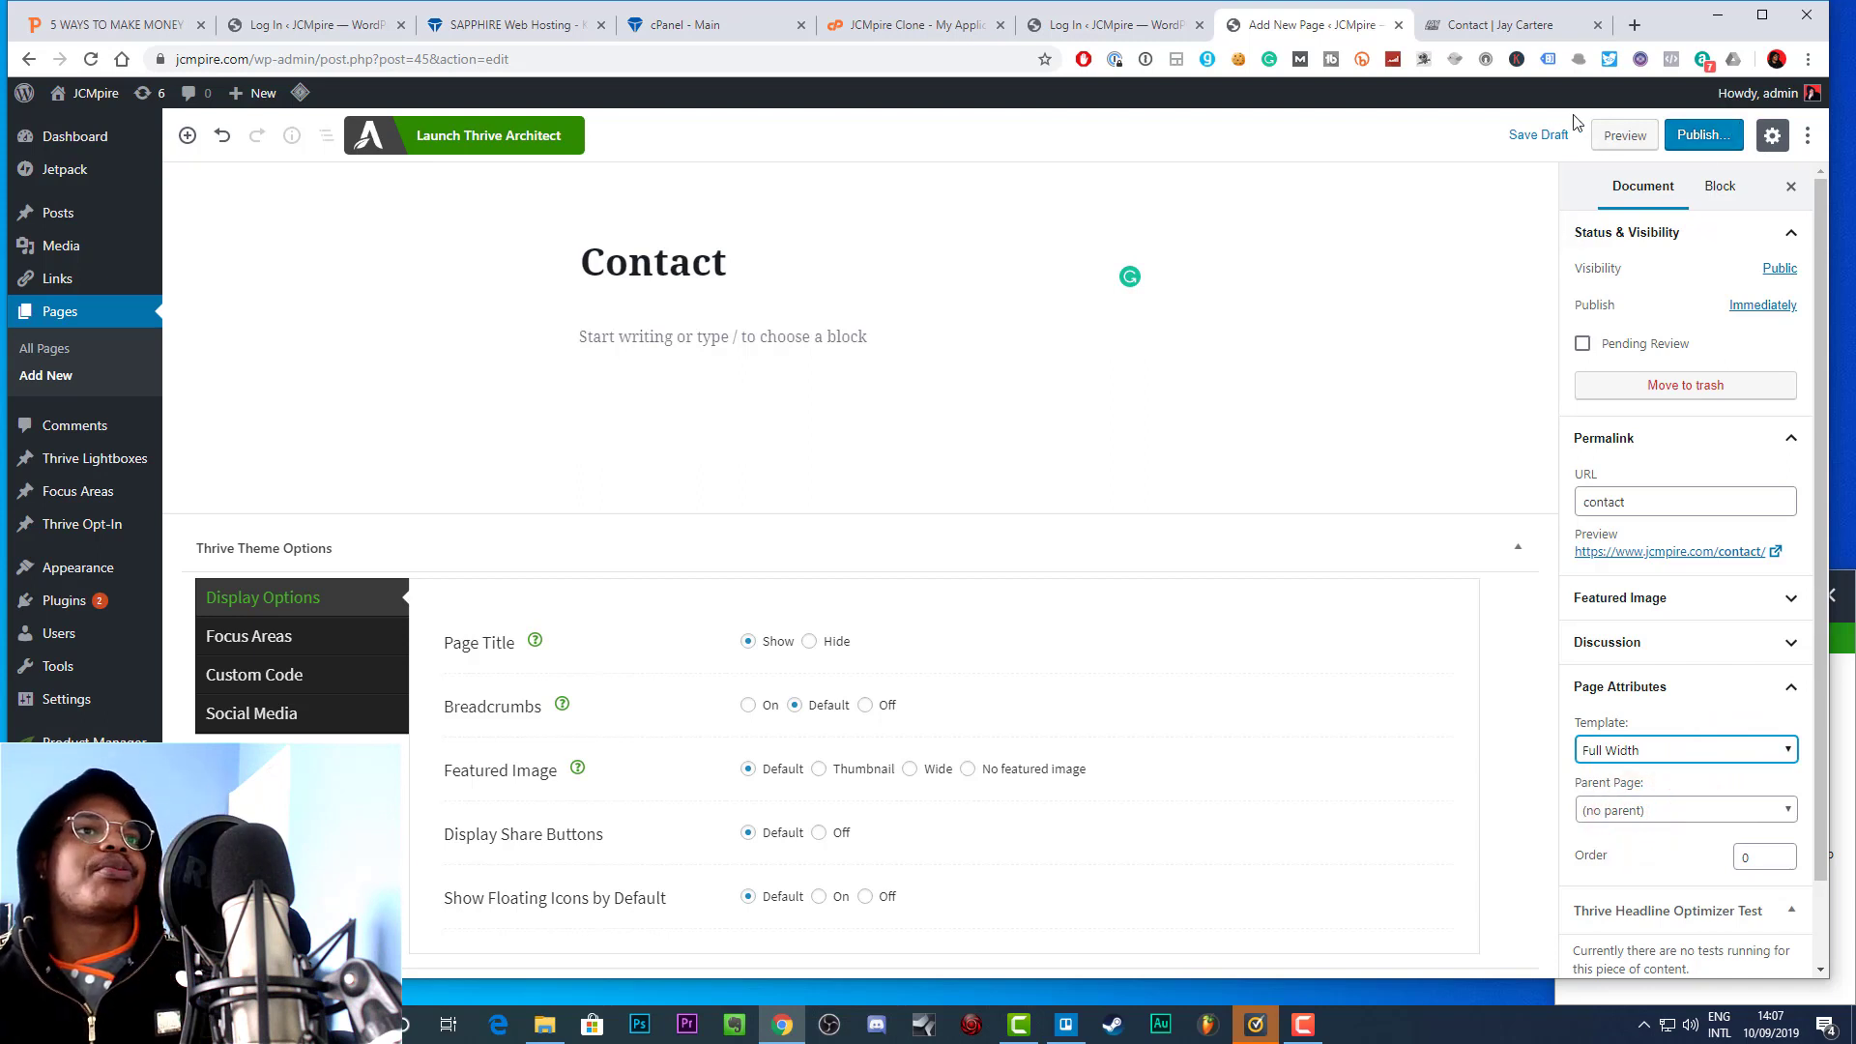
{"action": "left_click", "coordinate": [1624, 136]}
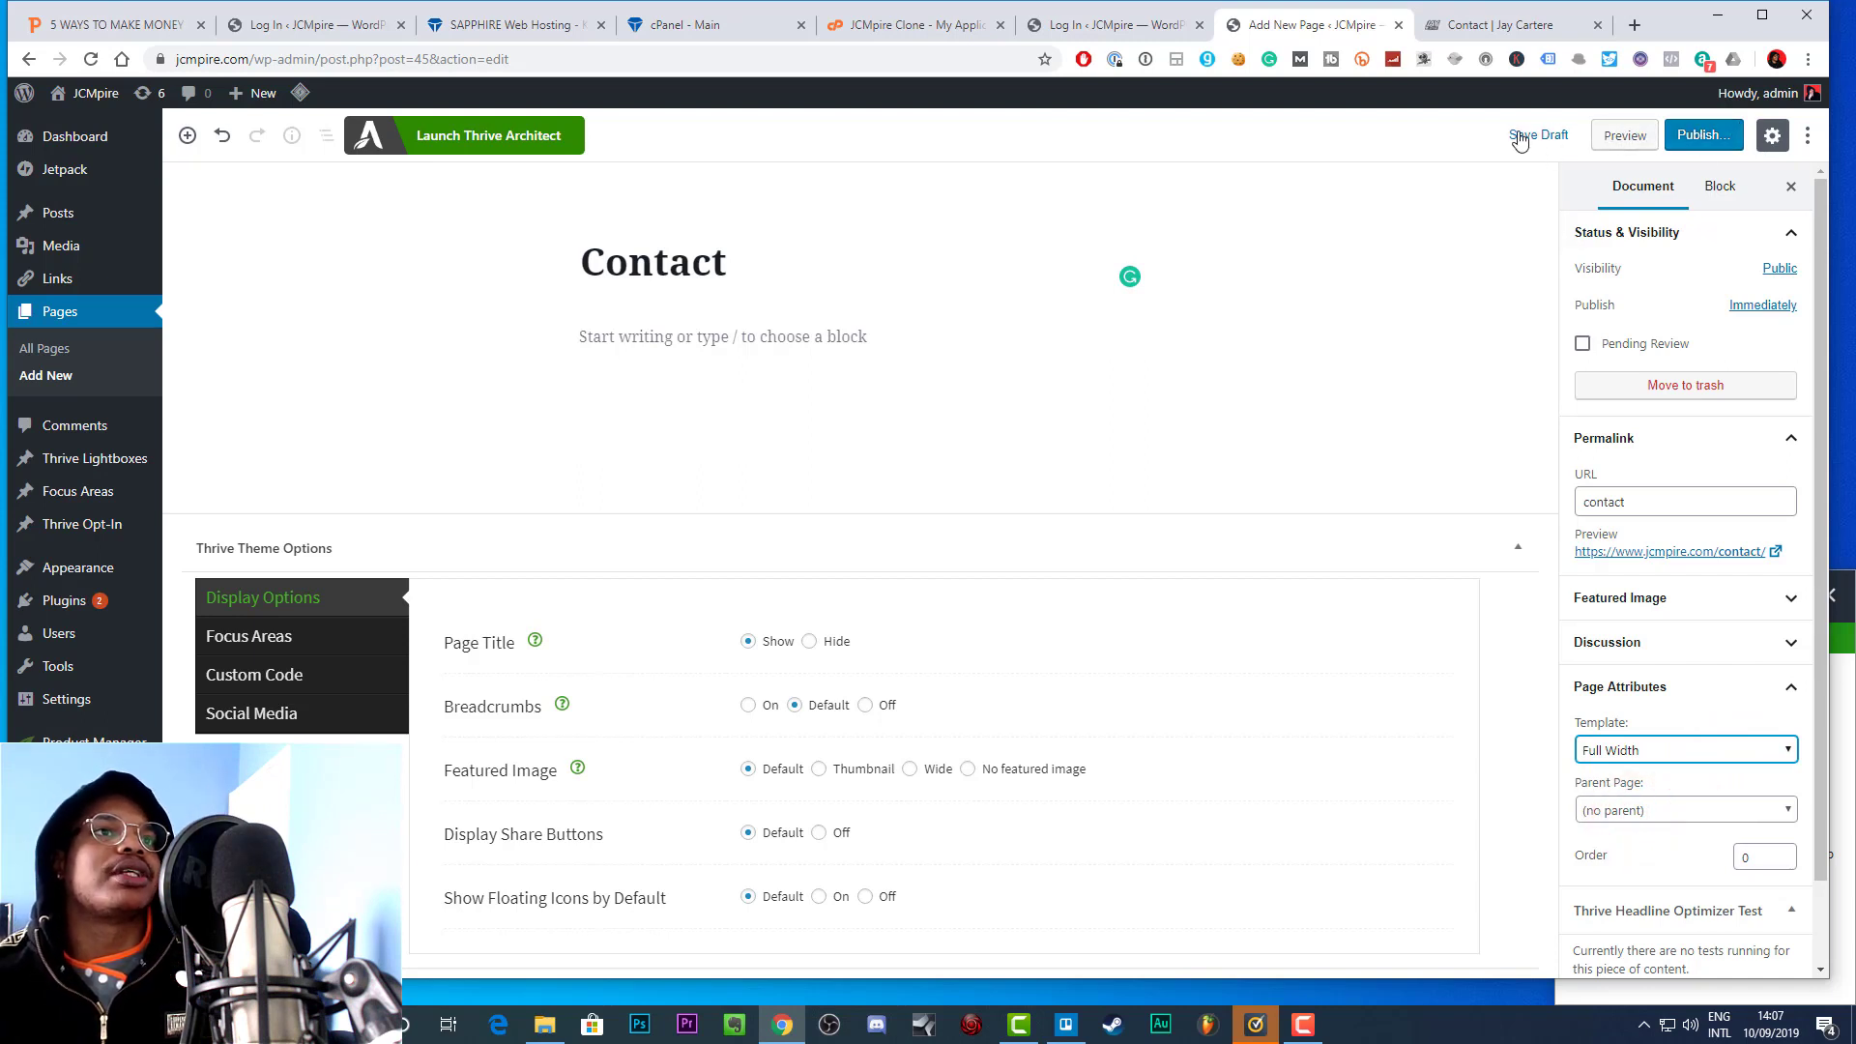
{"action": "right_click", "coordinate": [462, 144]}
{"action": "left_click", "coordinate": [508, 155]}
Look through the site's installed plugins for a contact form plugin
{"action": "mouse_move", "coordinate": [104, 503]}
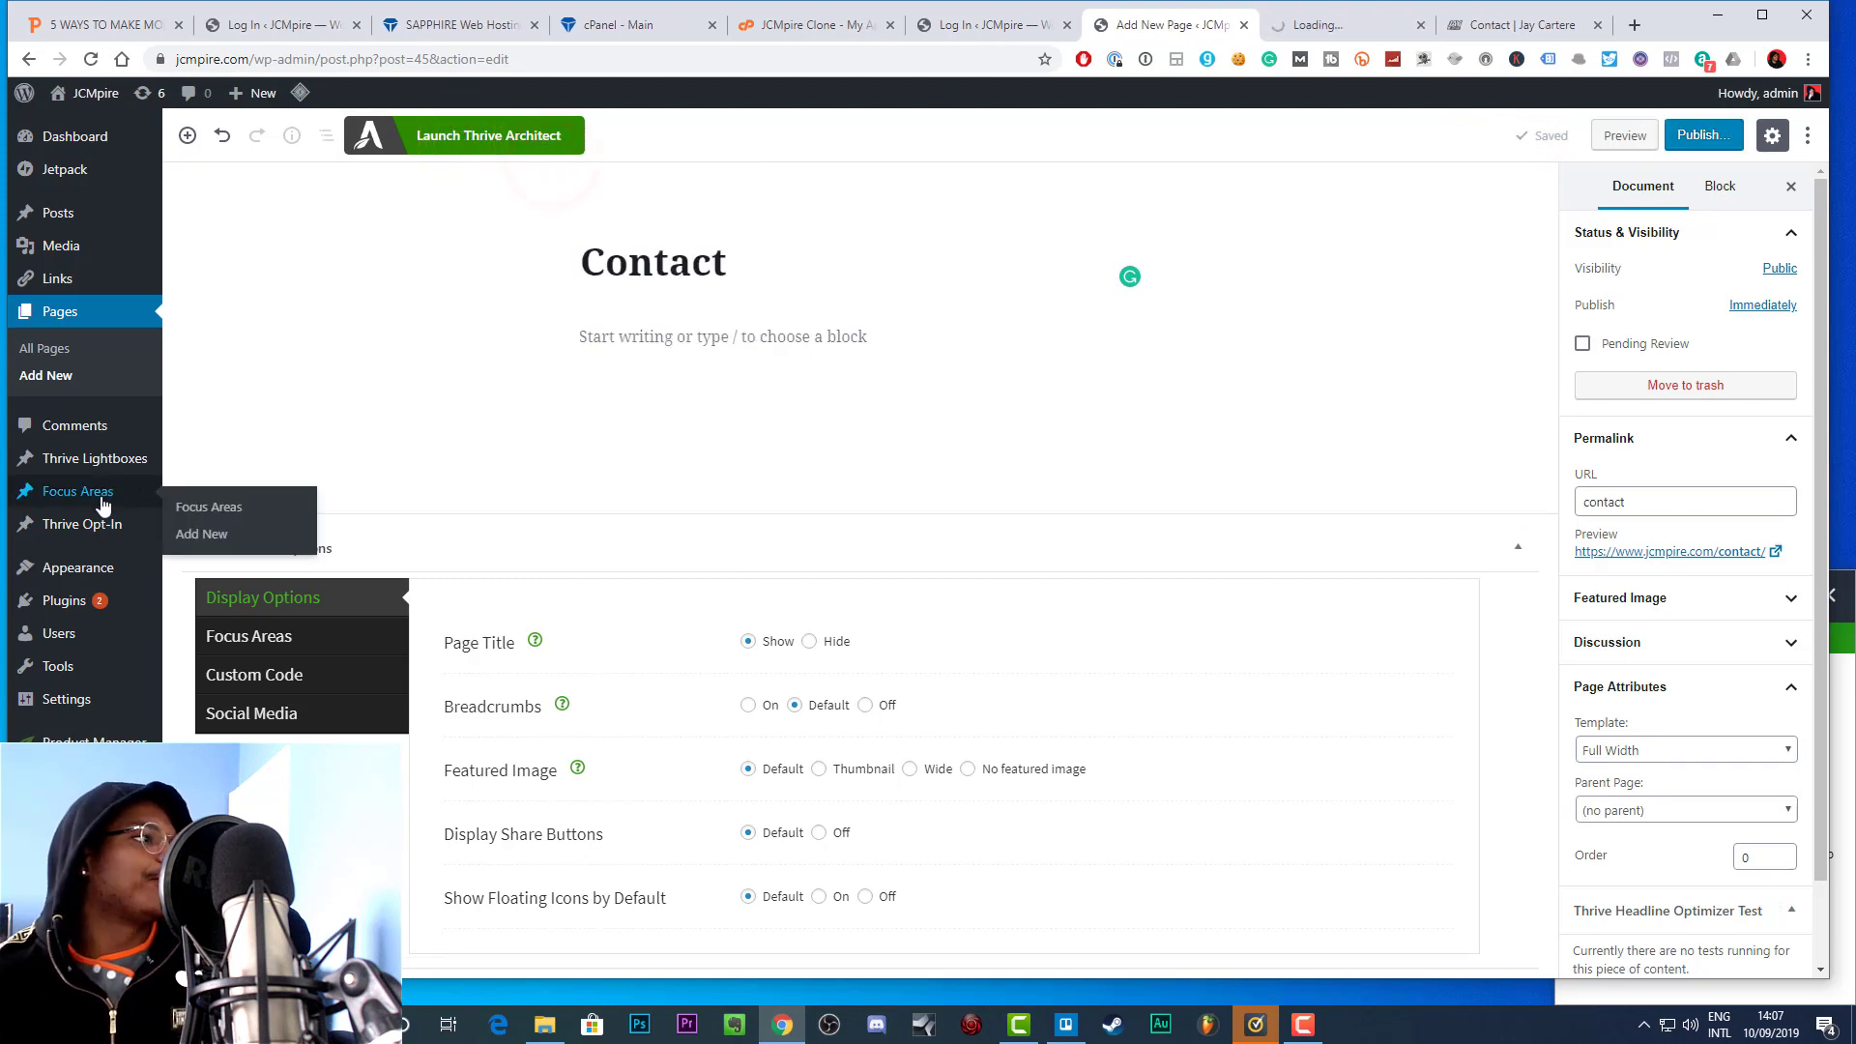
{"action": "mouse_move", "coordinate": [50, 603]}
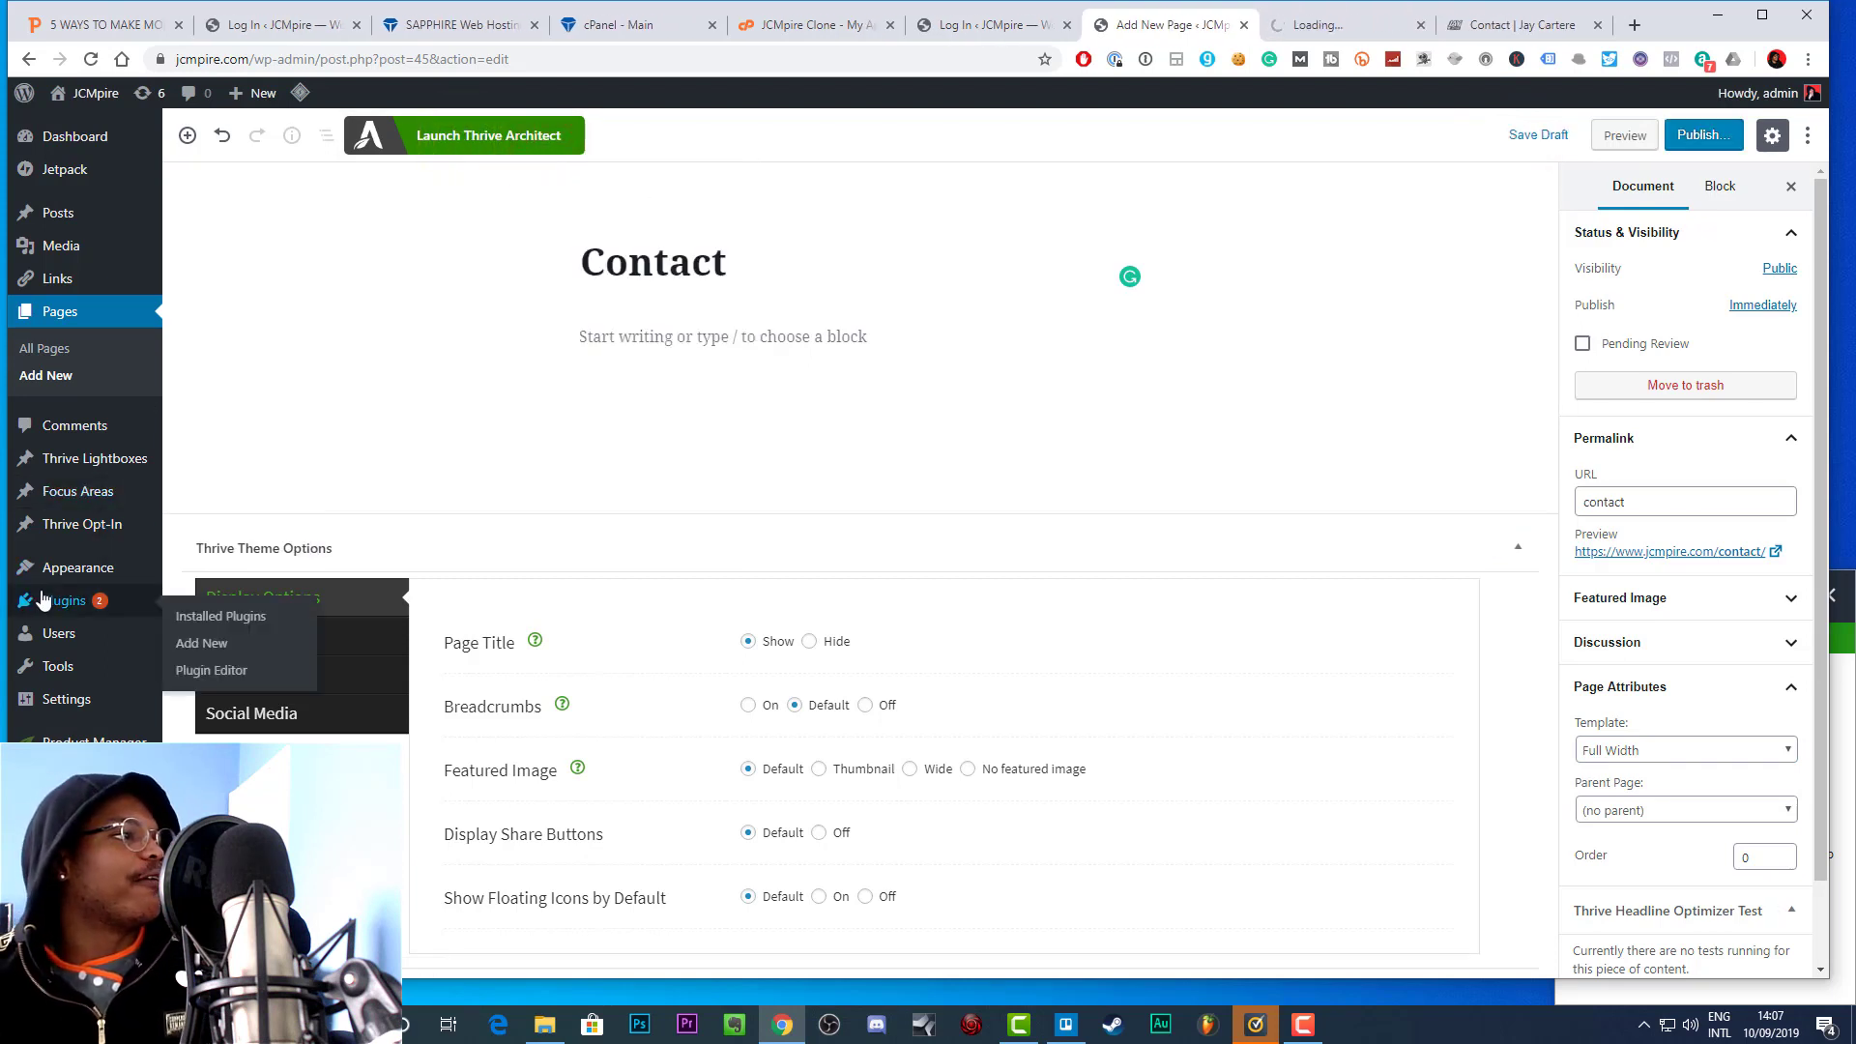
{"action": "left_click", "coordinate": [213, 618]}
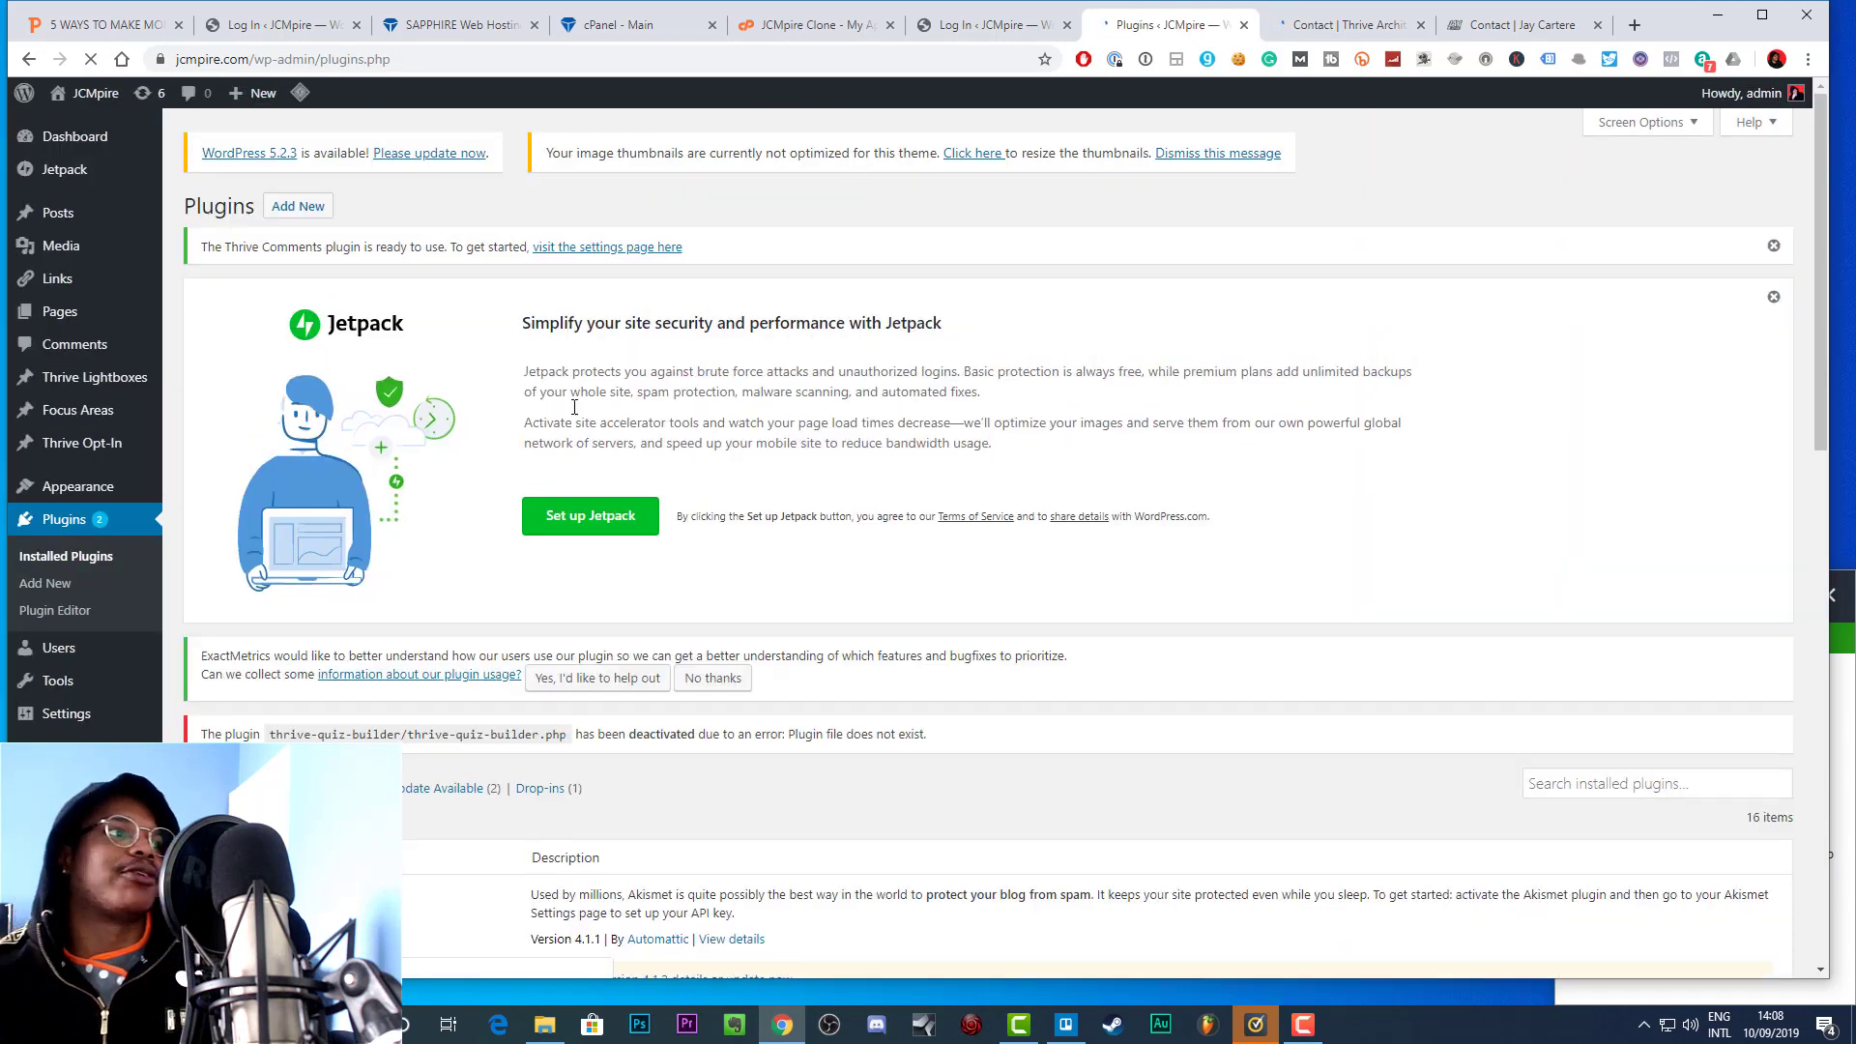
{"action": "scroll", "coordinate": [416, 484], "scroll_direction": "down", "scroll_amount": 5}
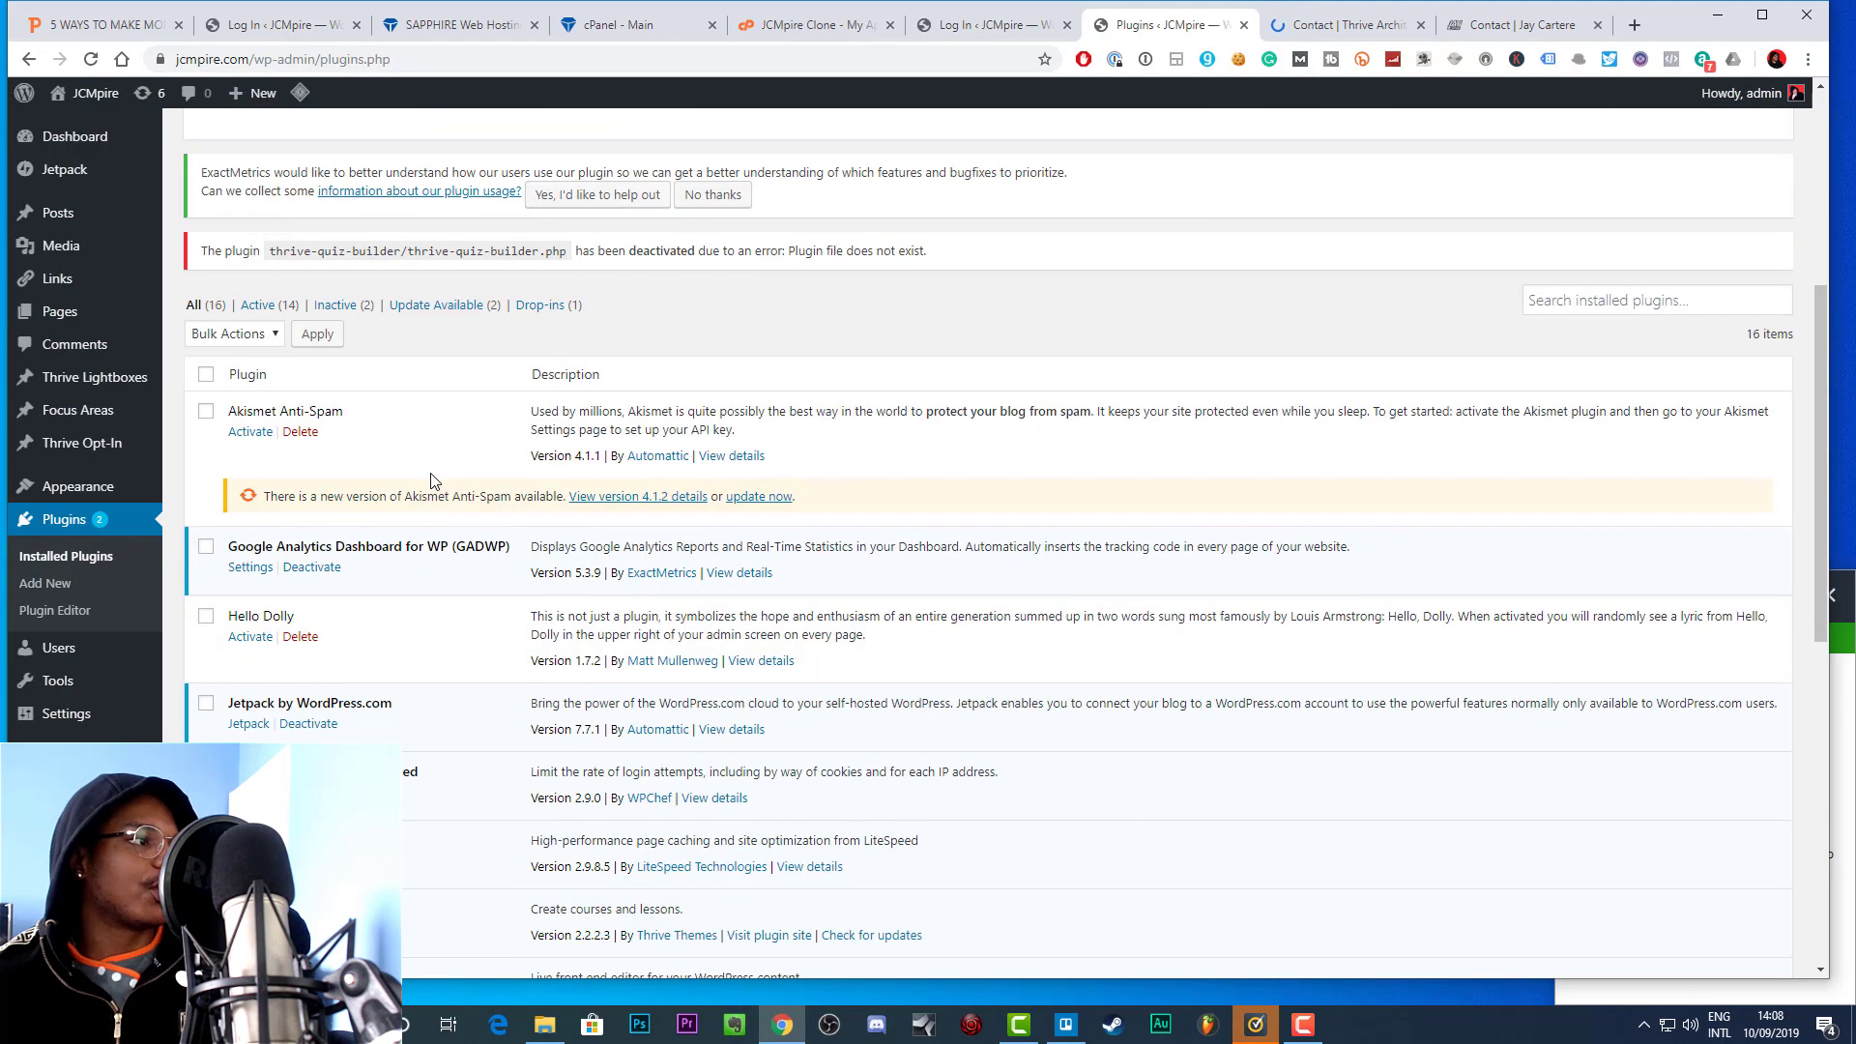
{"action": "scroll", "coordinate": [338, 630], "scroll_direction": "down", "scroll_amount": 8}
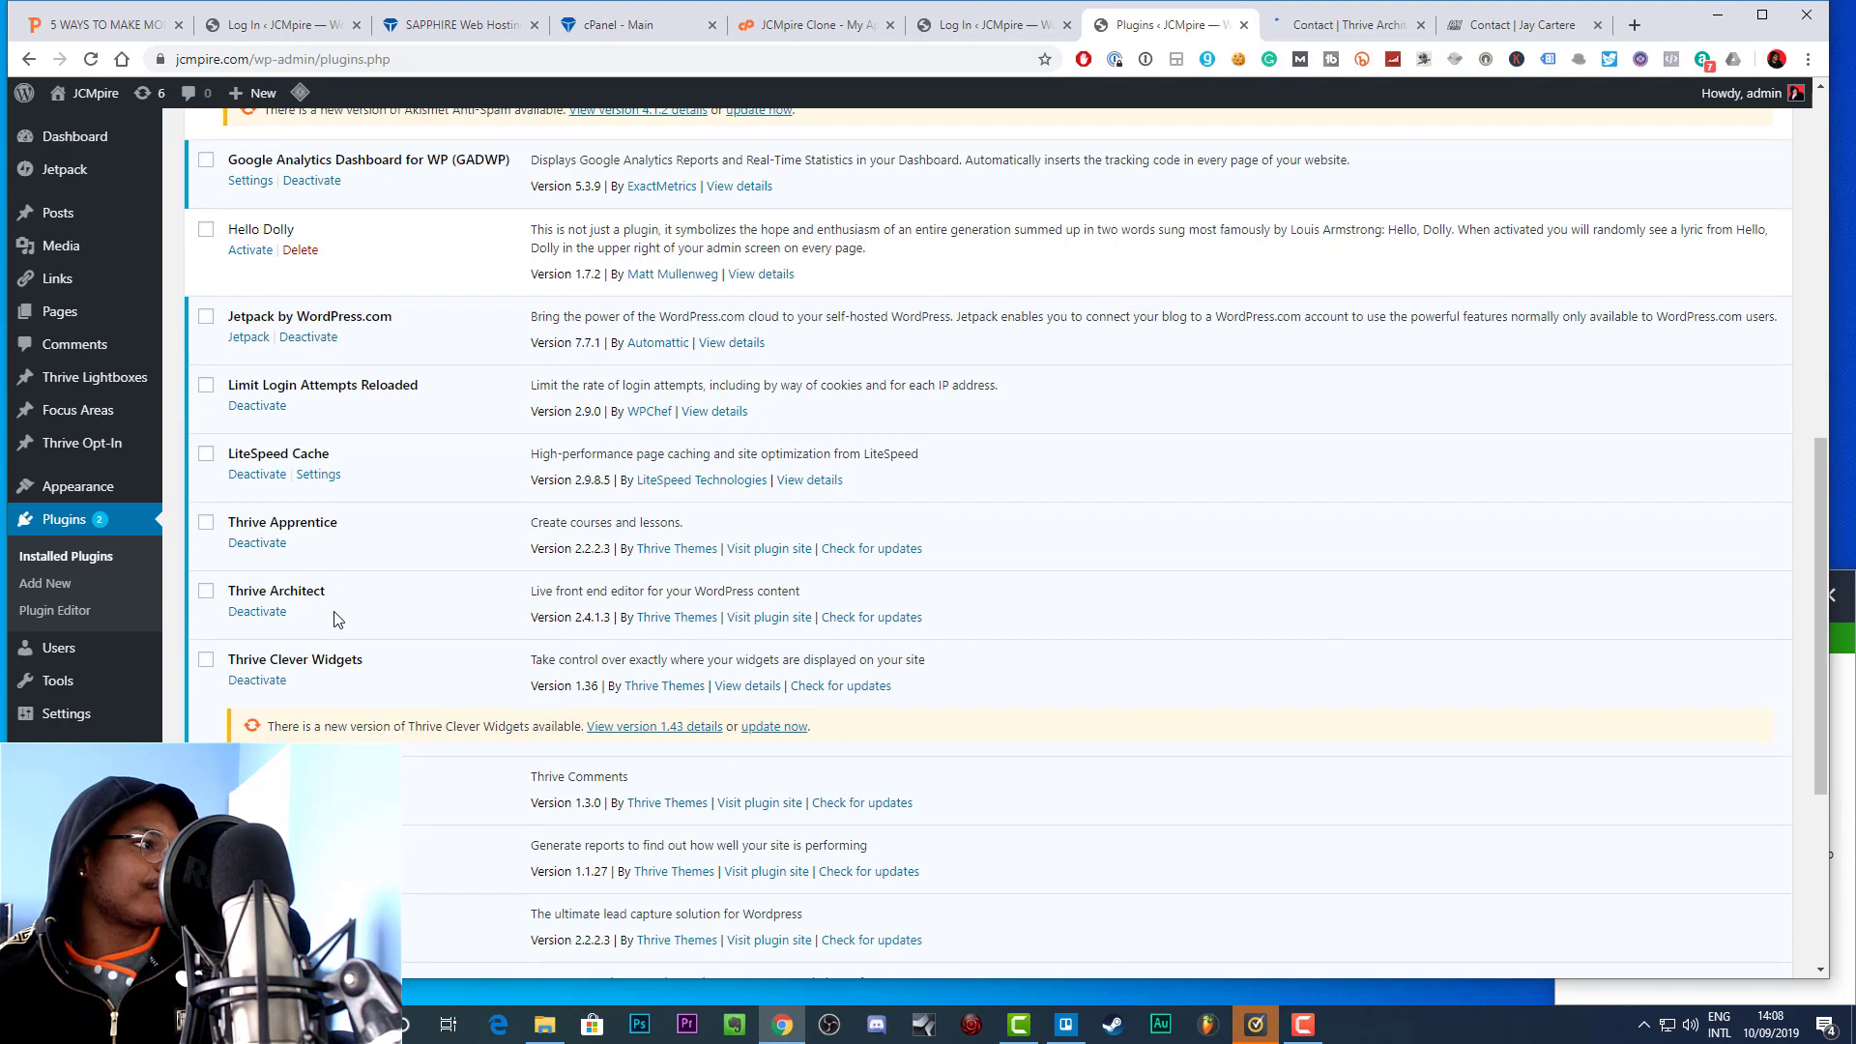
{"action": "scroll", "coordinate": [348, 630], "scroll_direction": "up", "scroll_amount": 6}
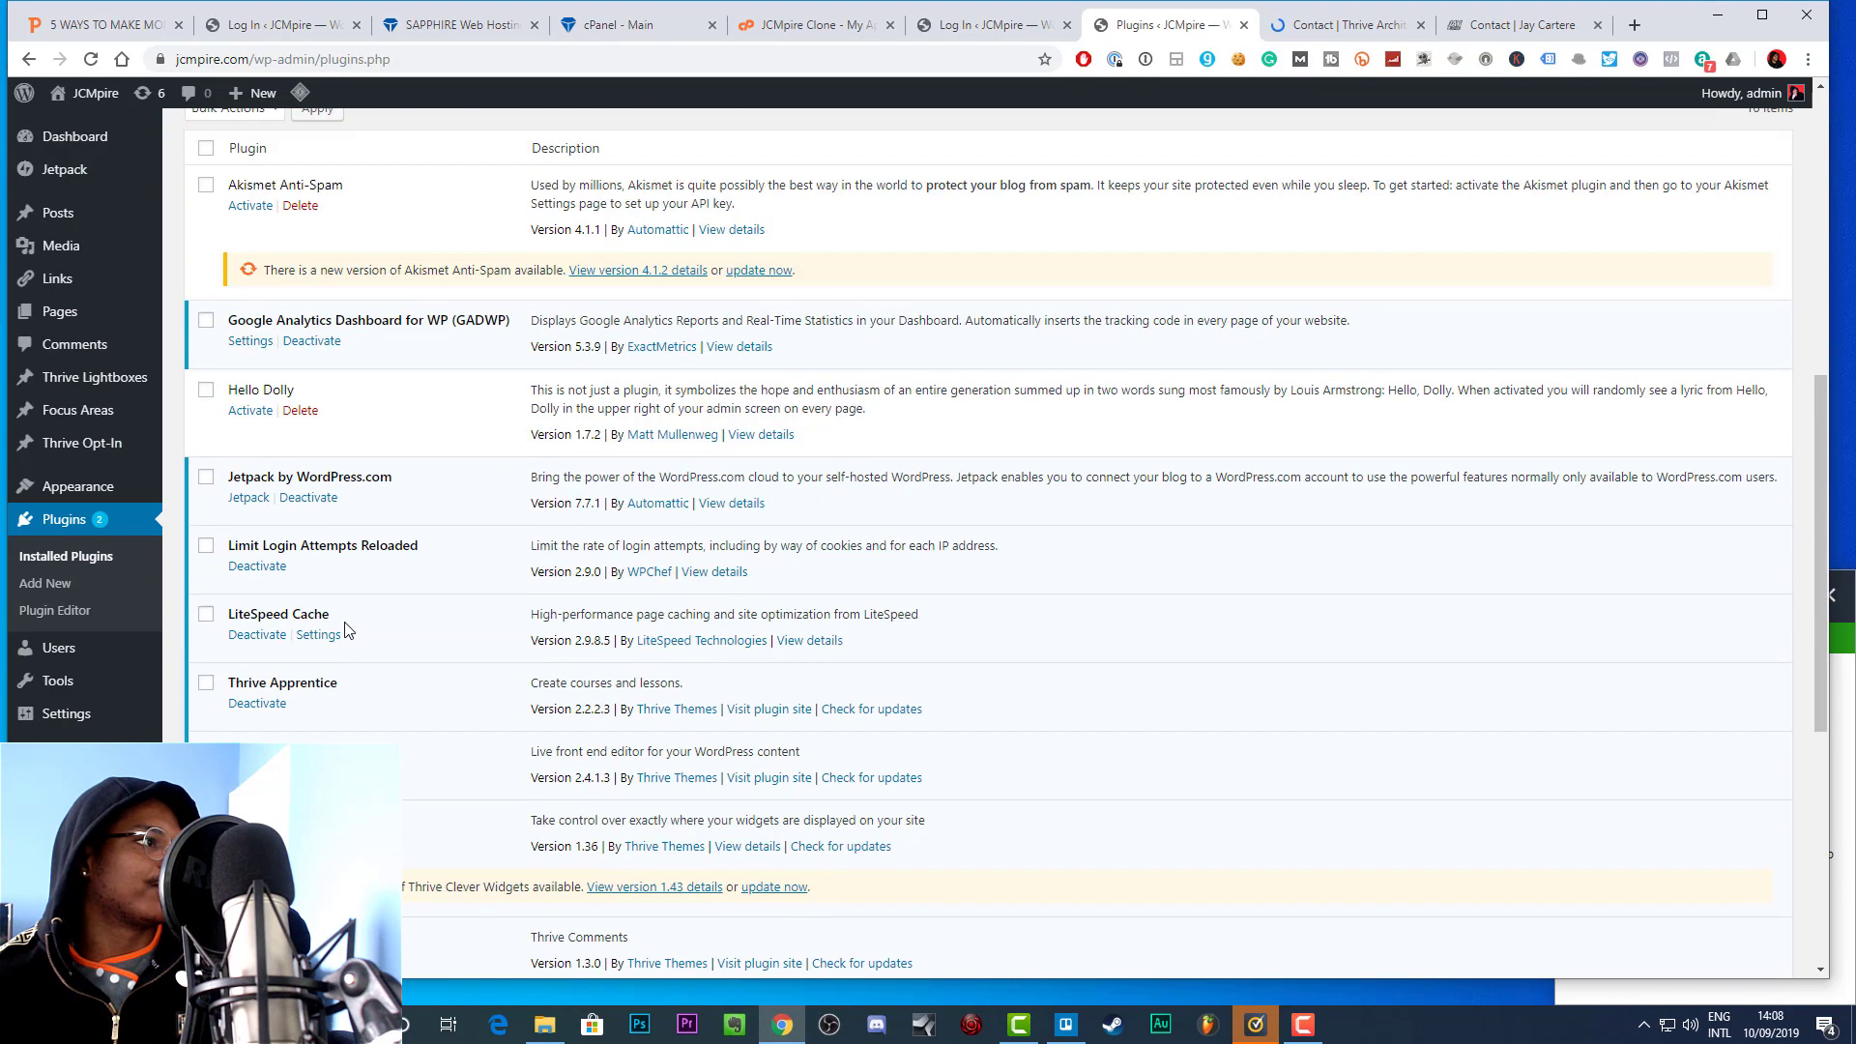
{"action": "scroll", "coordinate": [348, 630], "scroll_direction": "up", "scroll_amount": 4}
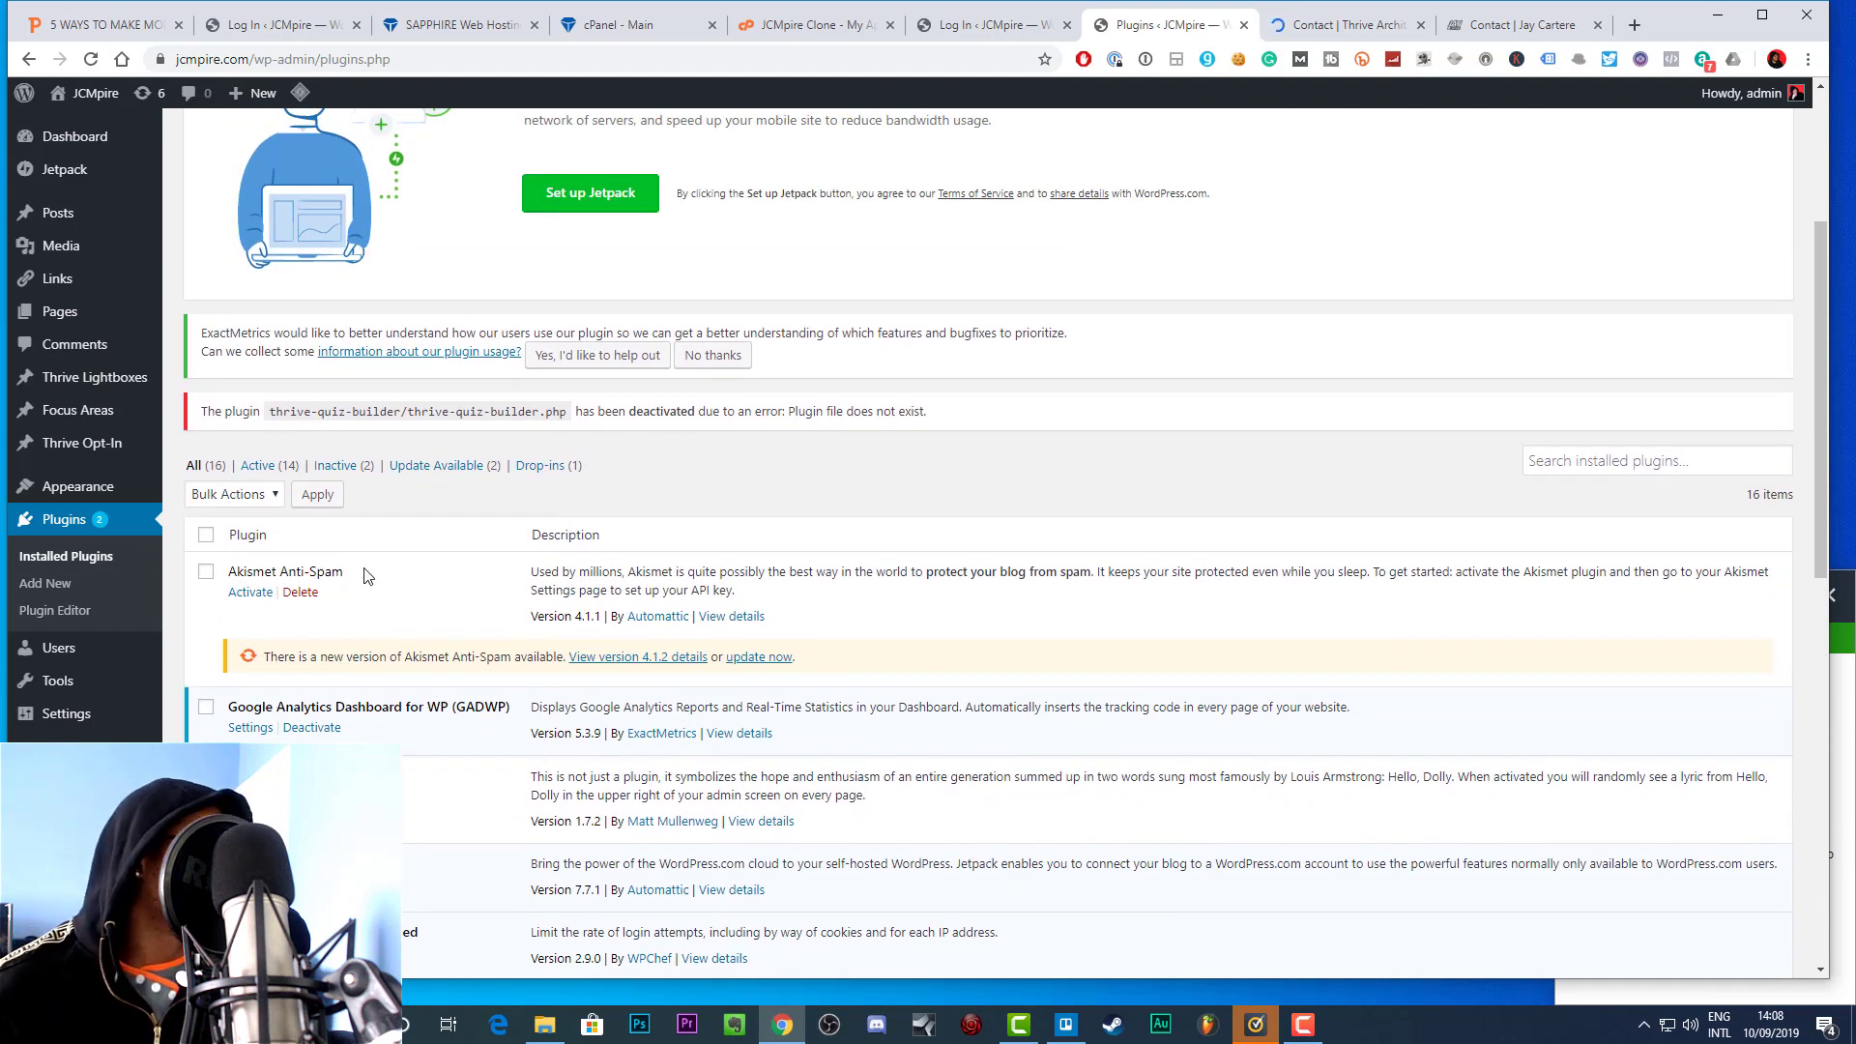
Search the directory of available new plugins for "contact"
{"action": "left_click", "coordinate": [76, 582]}
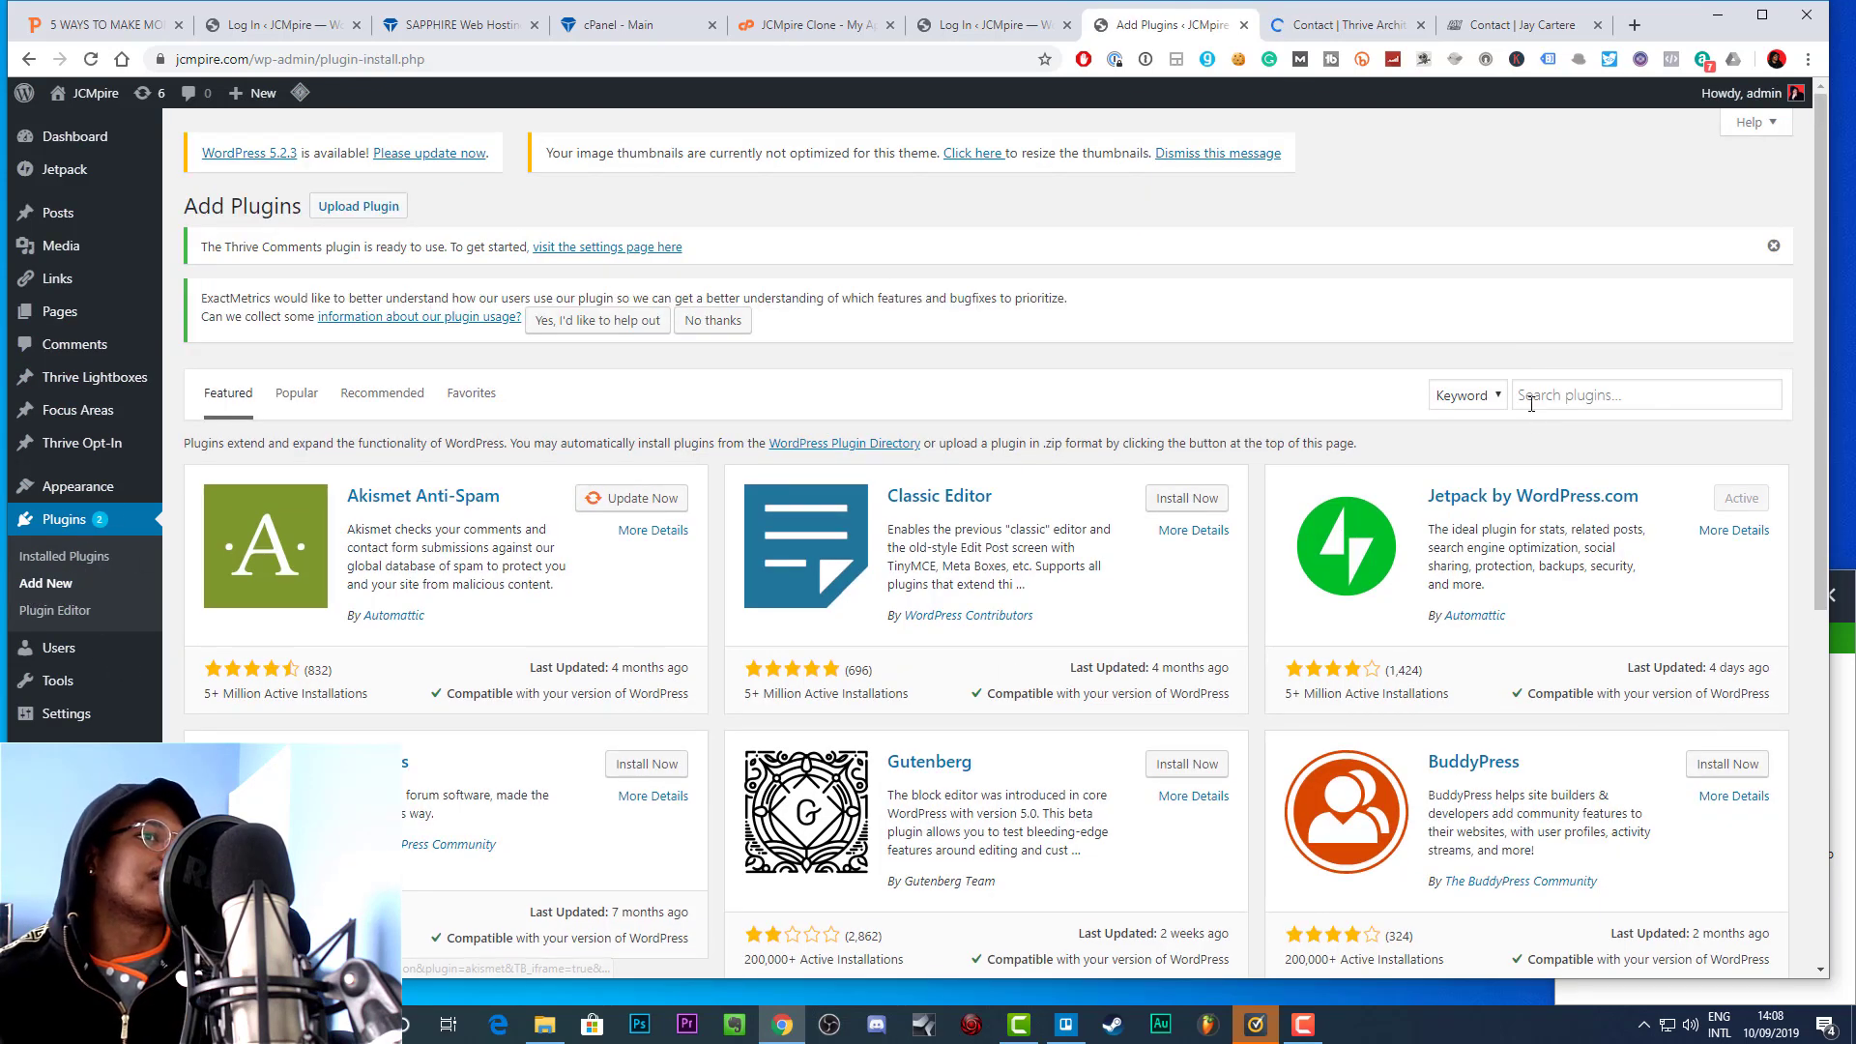
{"action": "left_click", "coordinate": [1557, 392]}
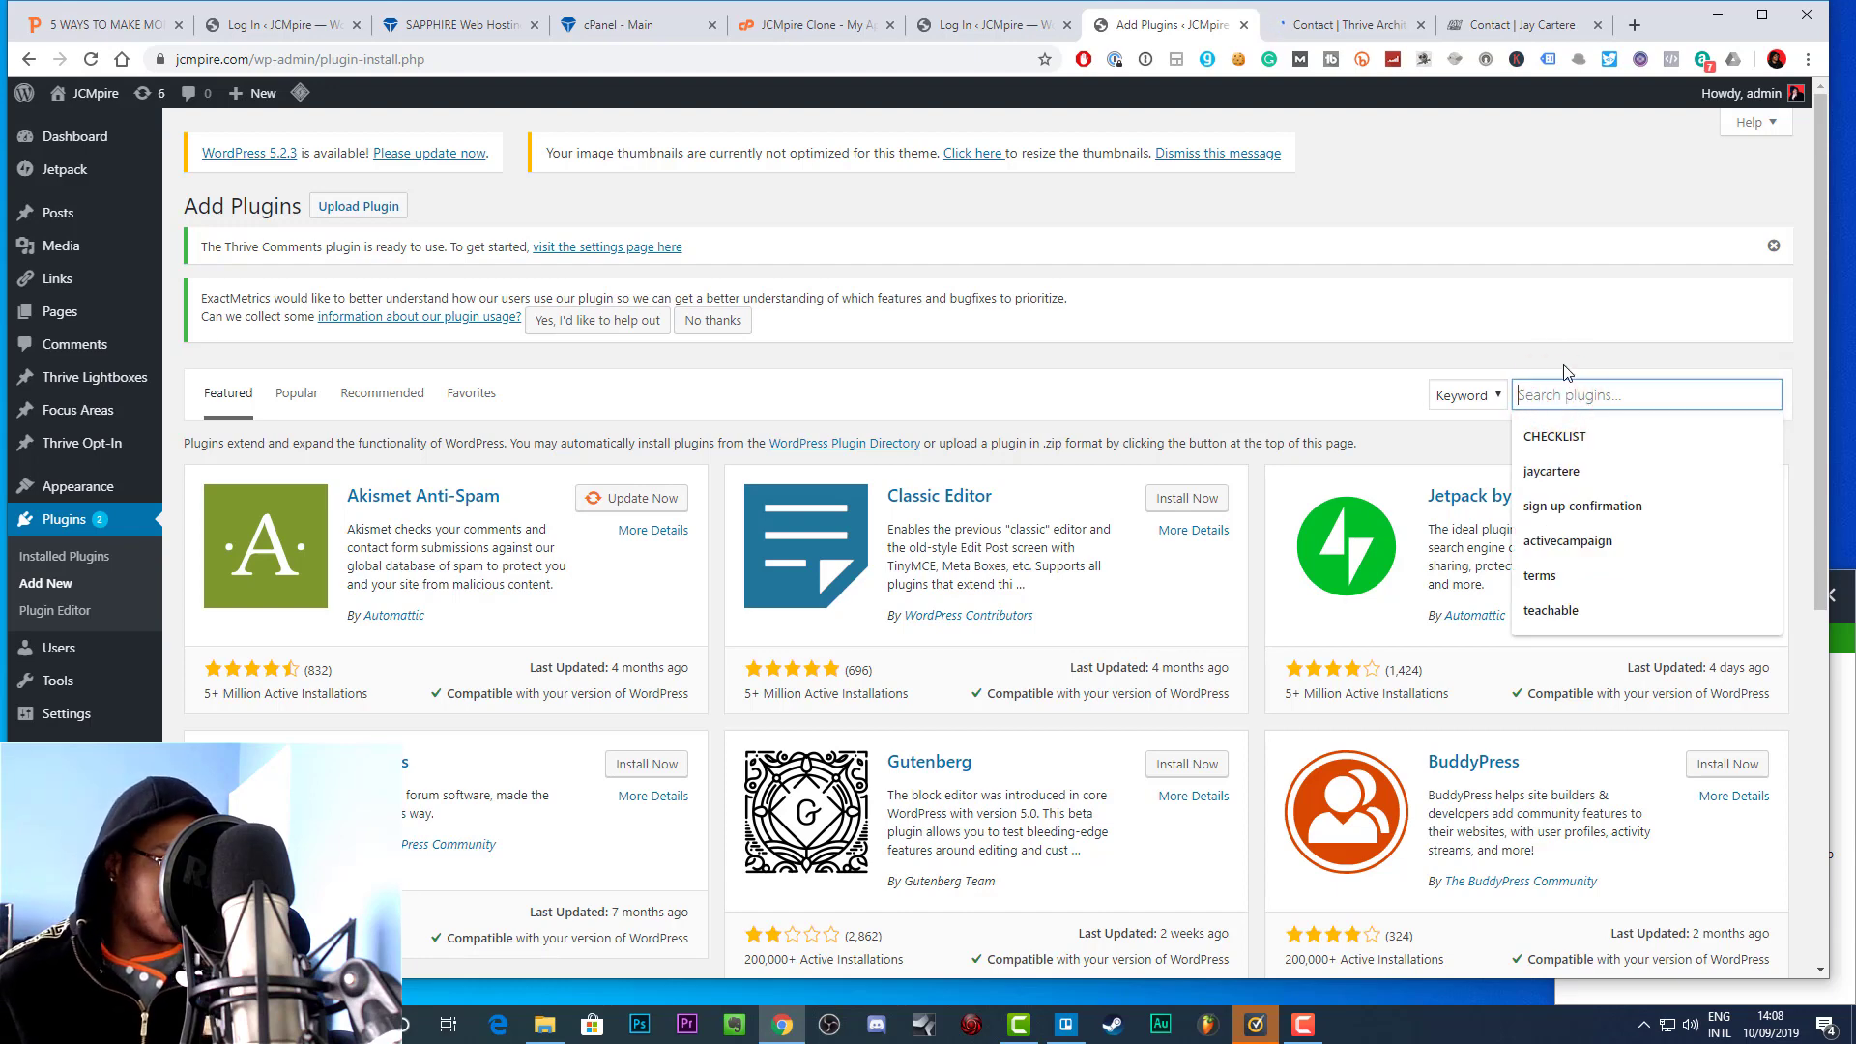
{"action": "type", "text": "c"}
{"action": "key", "text": "BackSpace"}
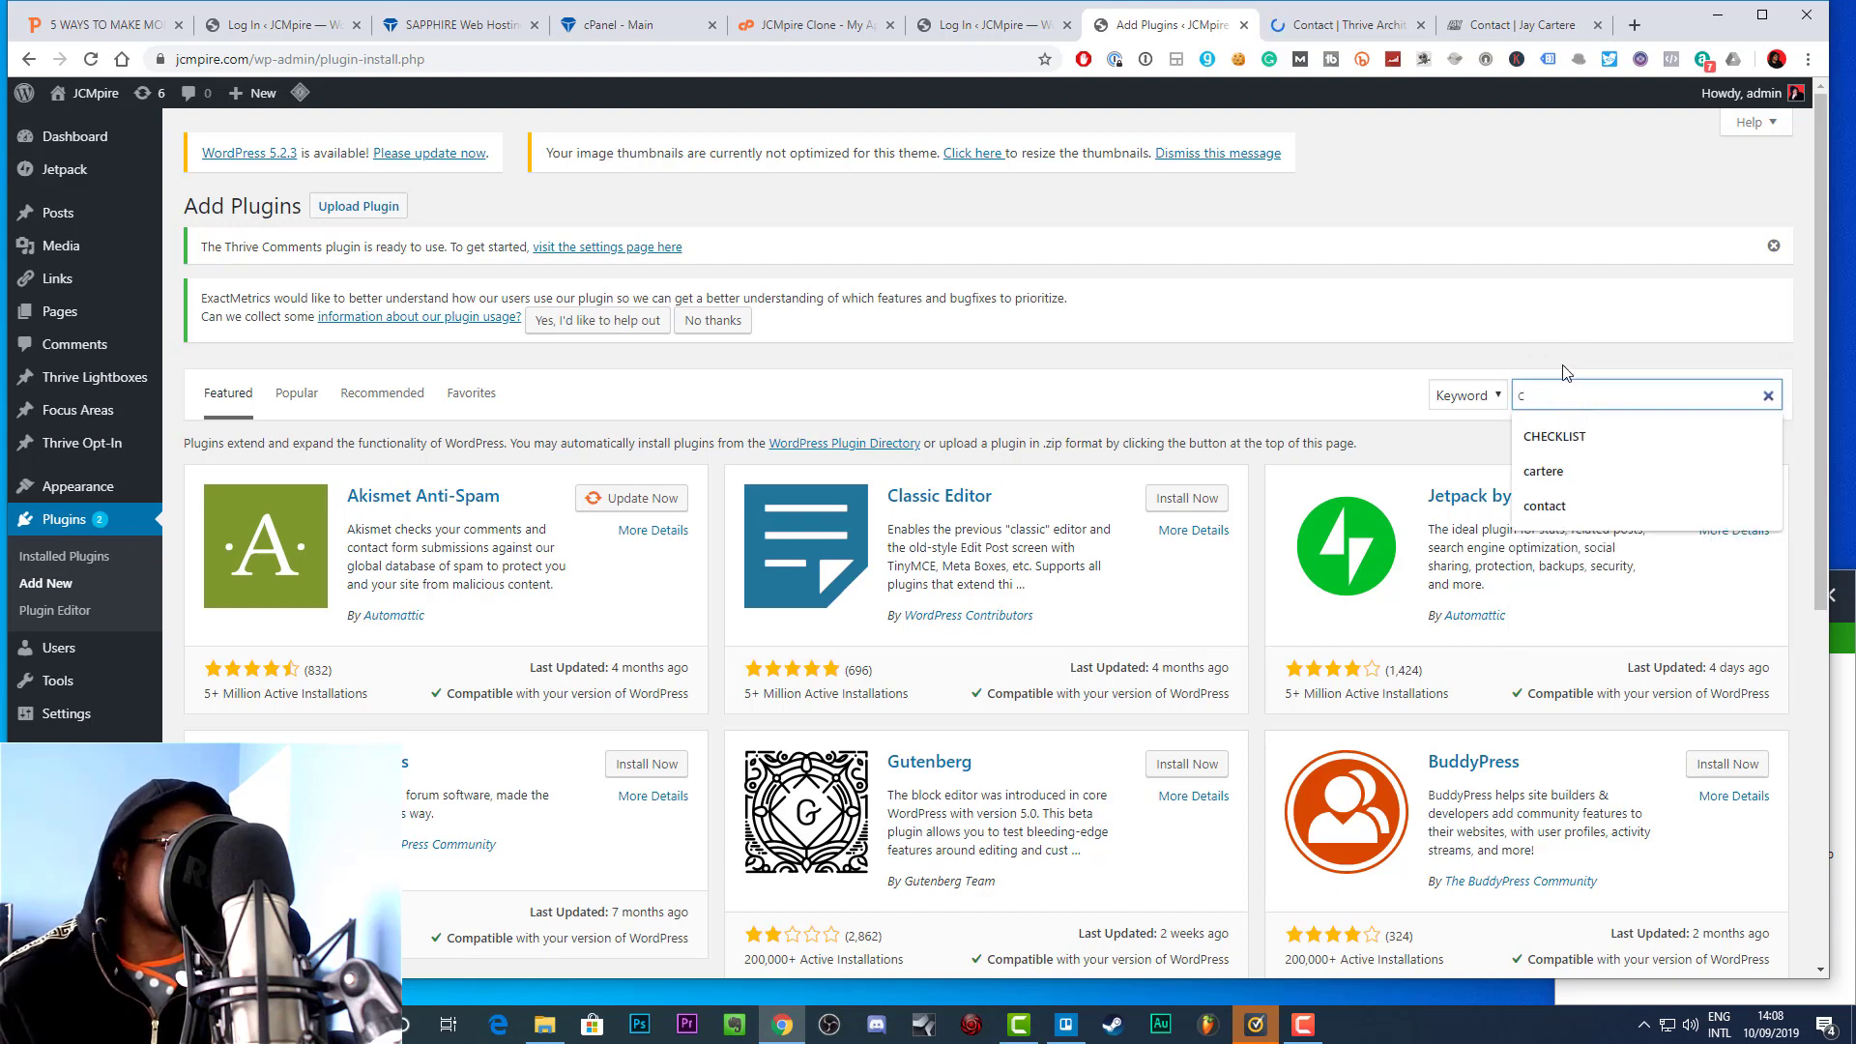
{"action": "left_click", "coordinate": [1563, 359]}
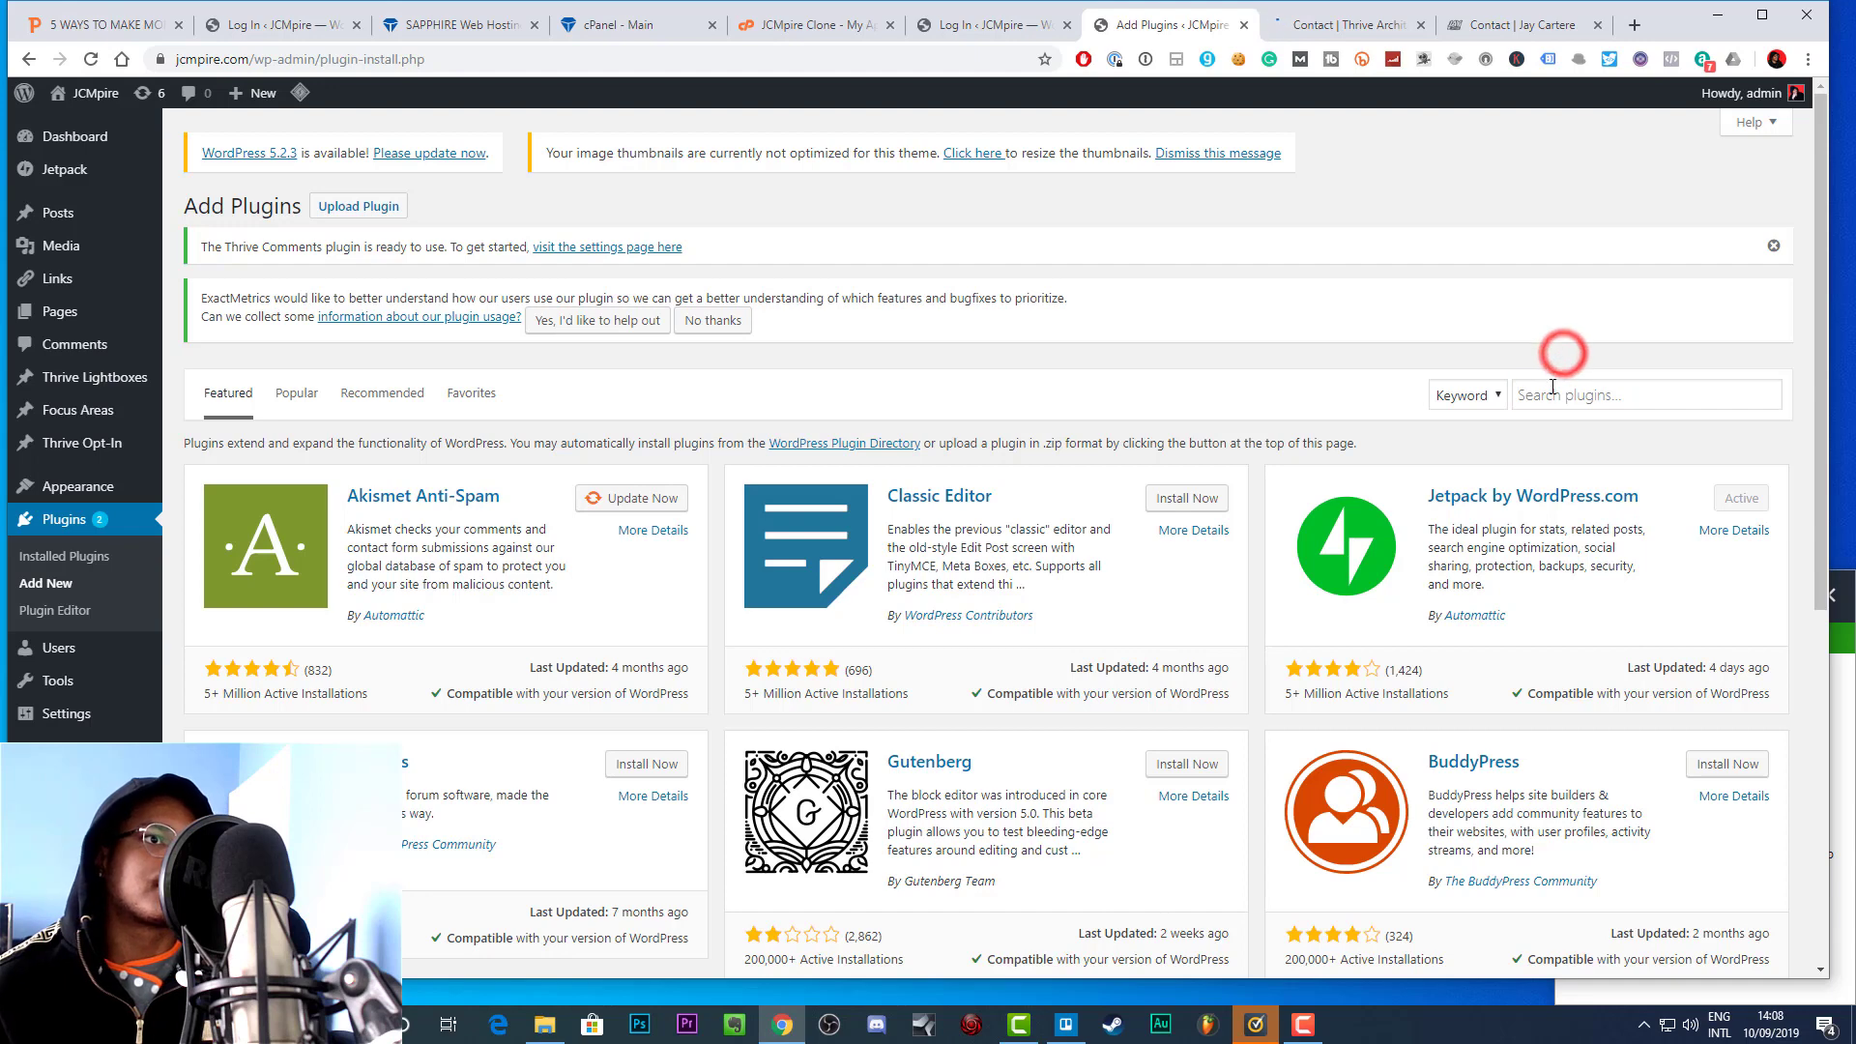
{"action": "type", "text": "co"}
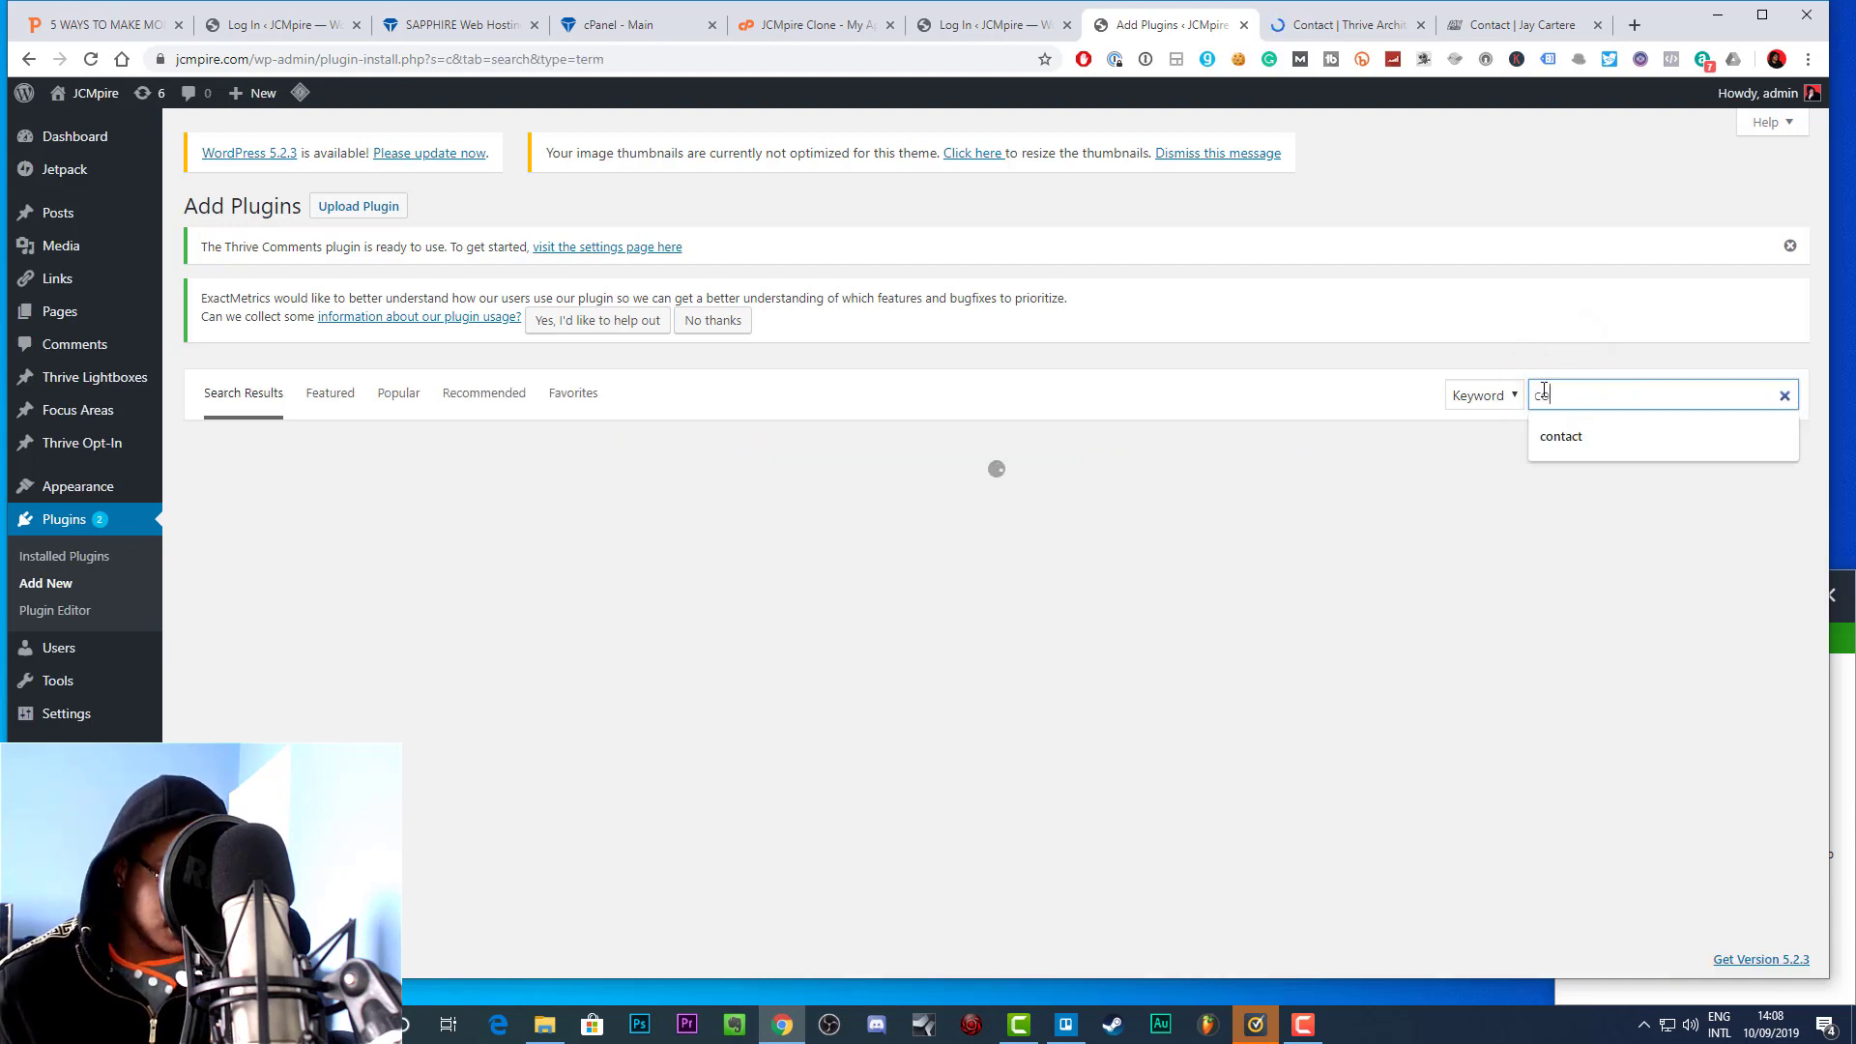
{"action": "type", "text": "ntact"}
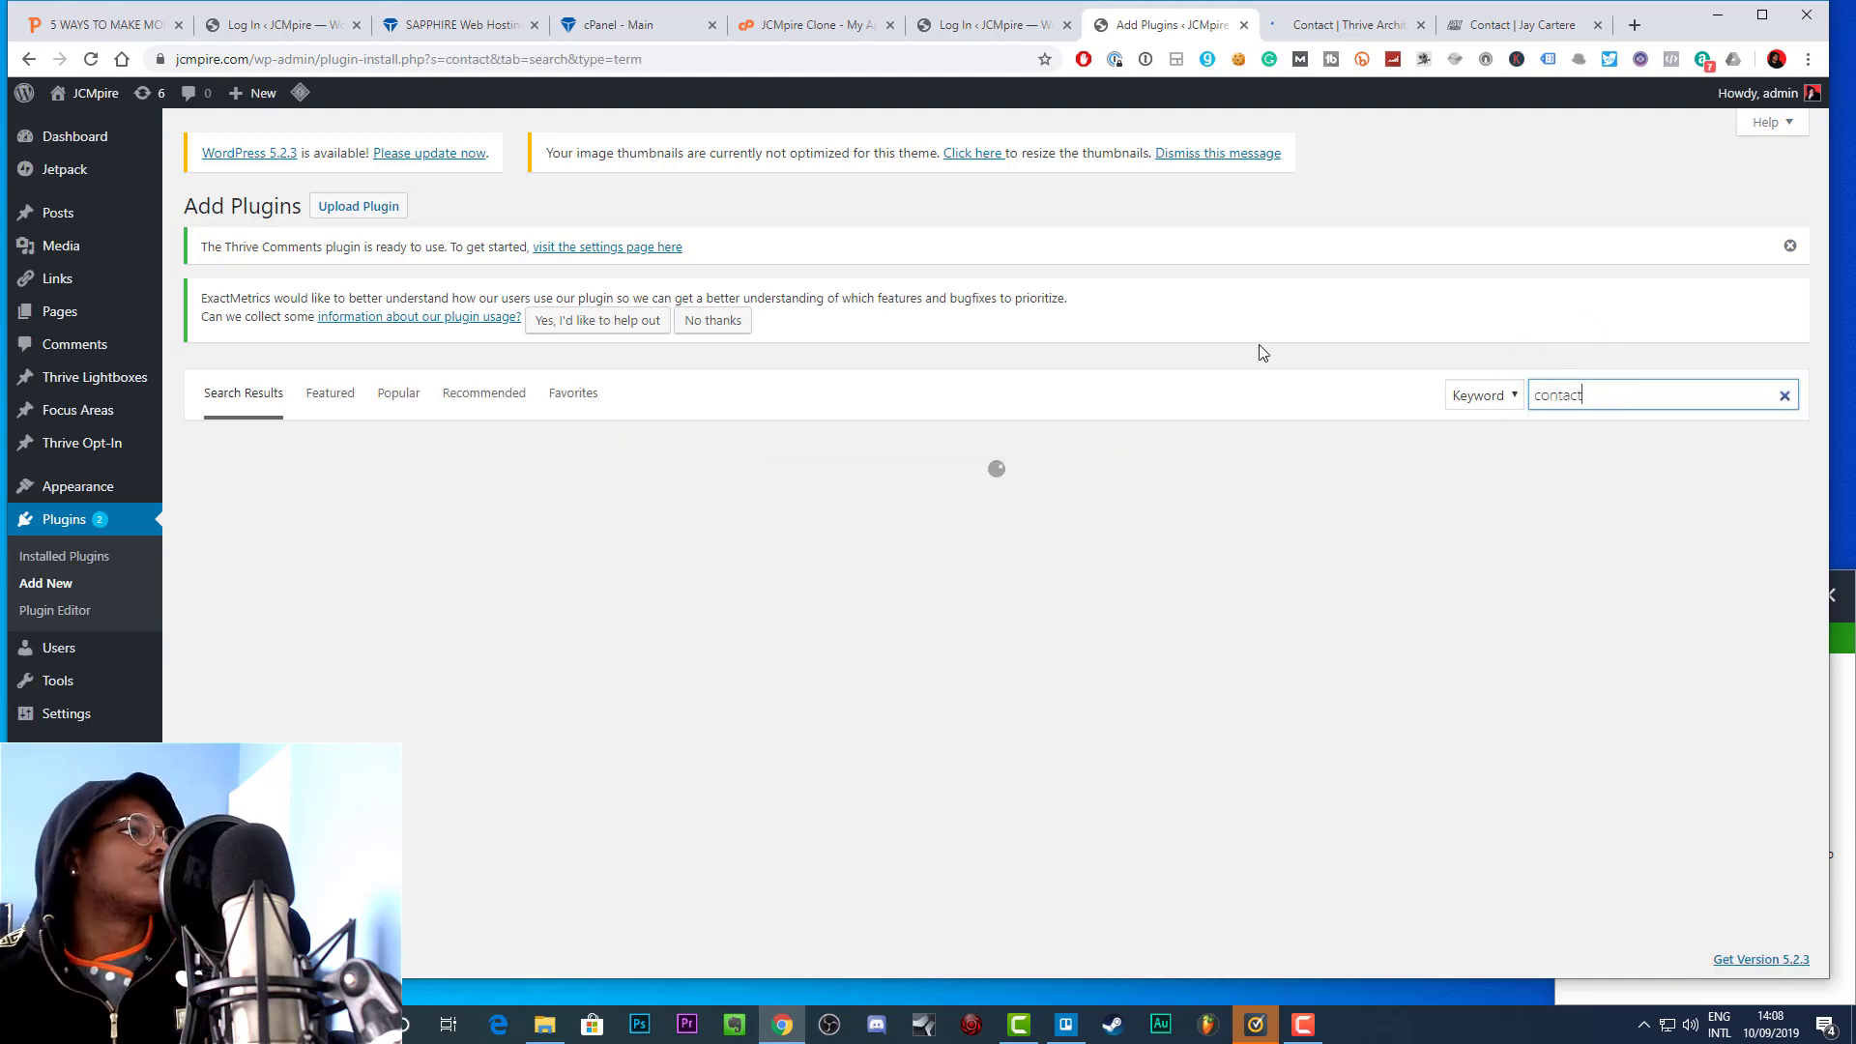
{"action": "left_click", "coordinate": [955, 358]}
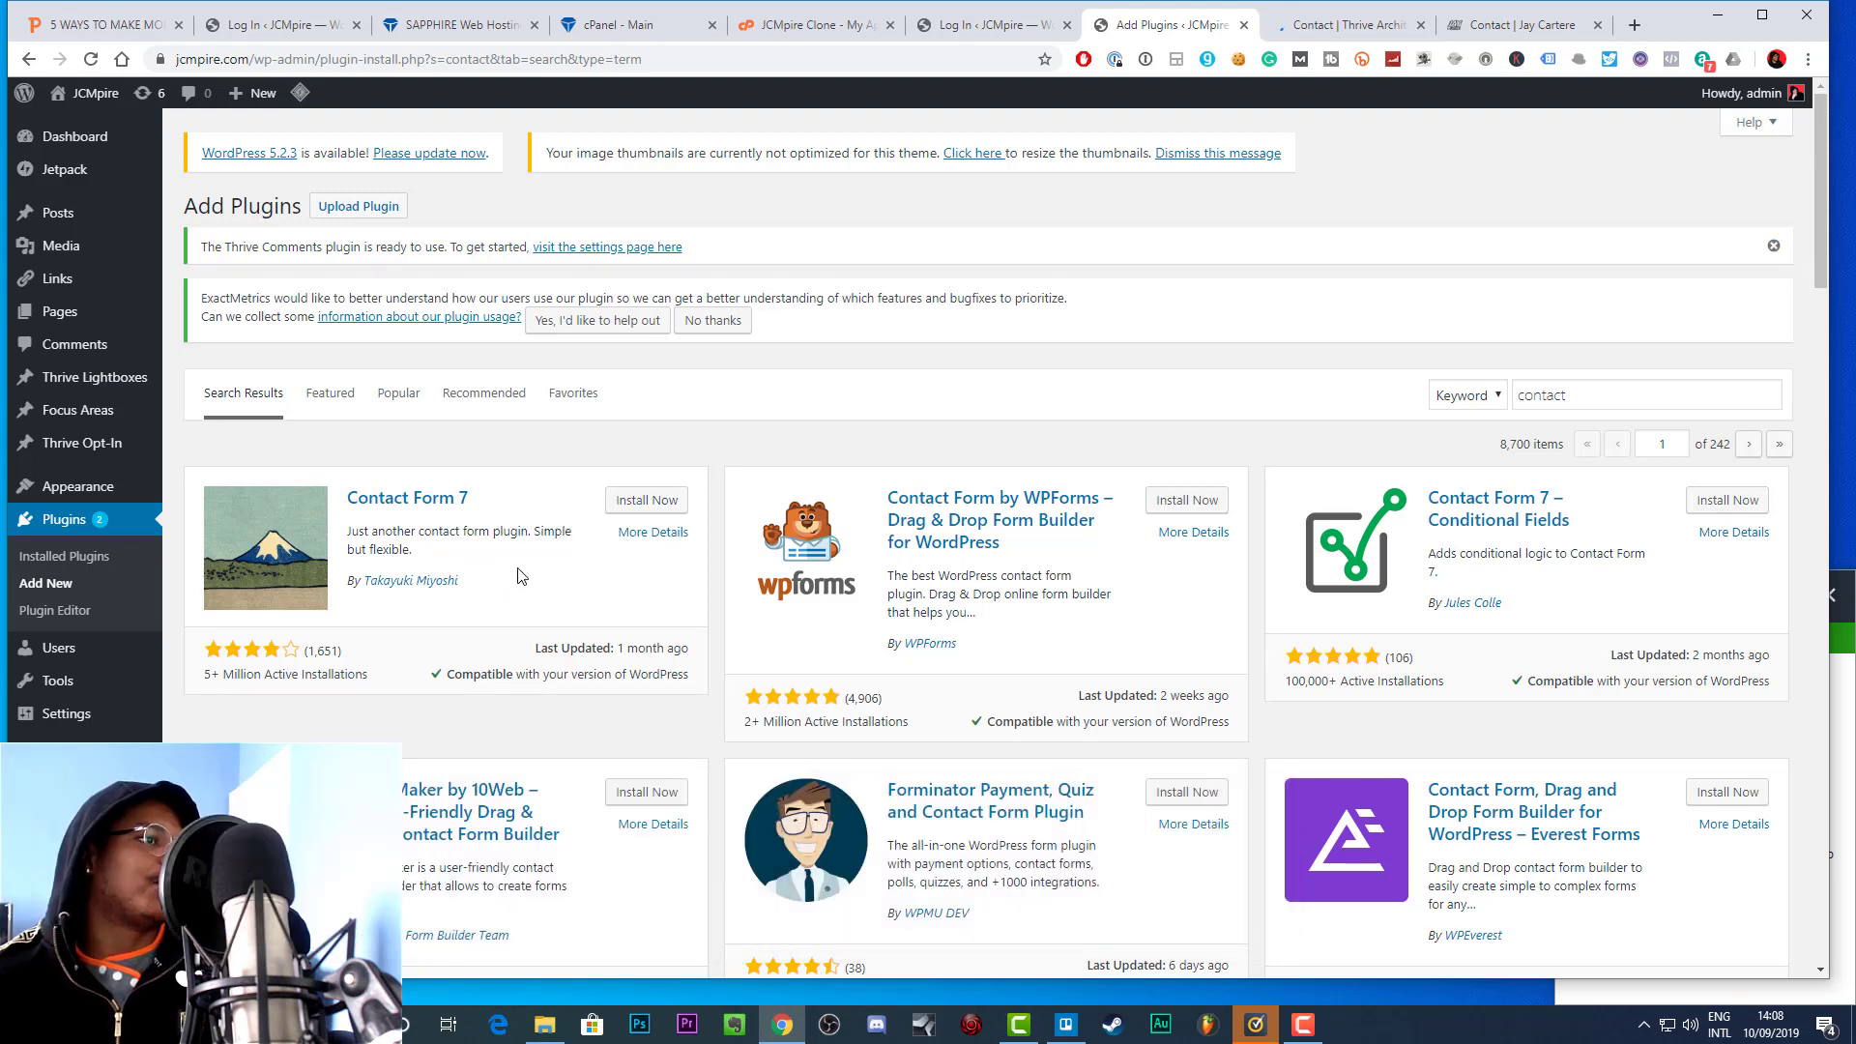
Install and activate the Contact Form 7 plugin from the search results
{"action": "scroll", "coordinate": [519, 575], "scroll_direction": "down", "scroll_amount": 1}
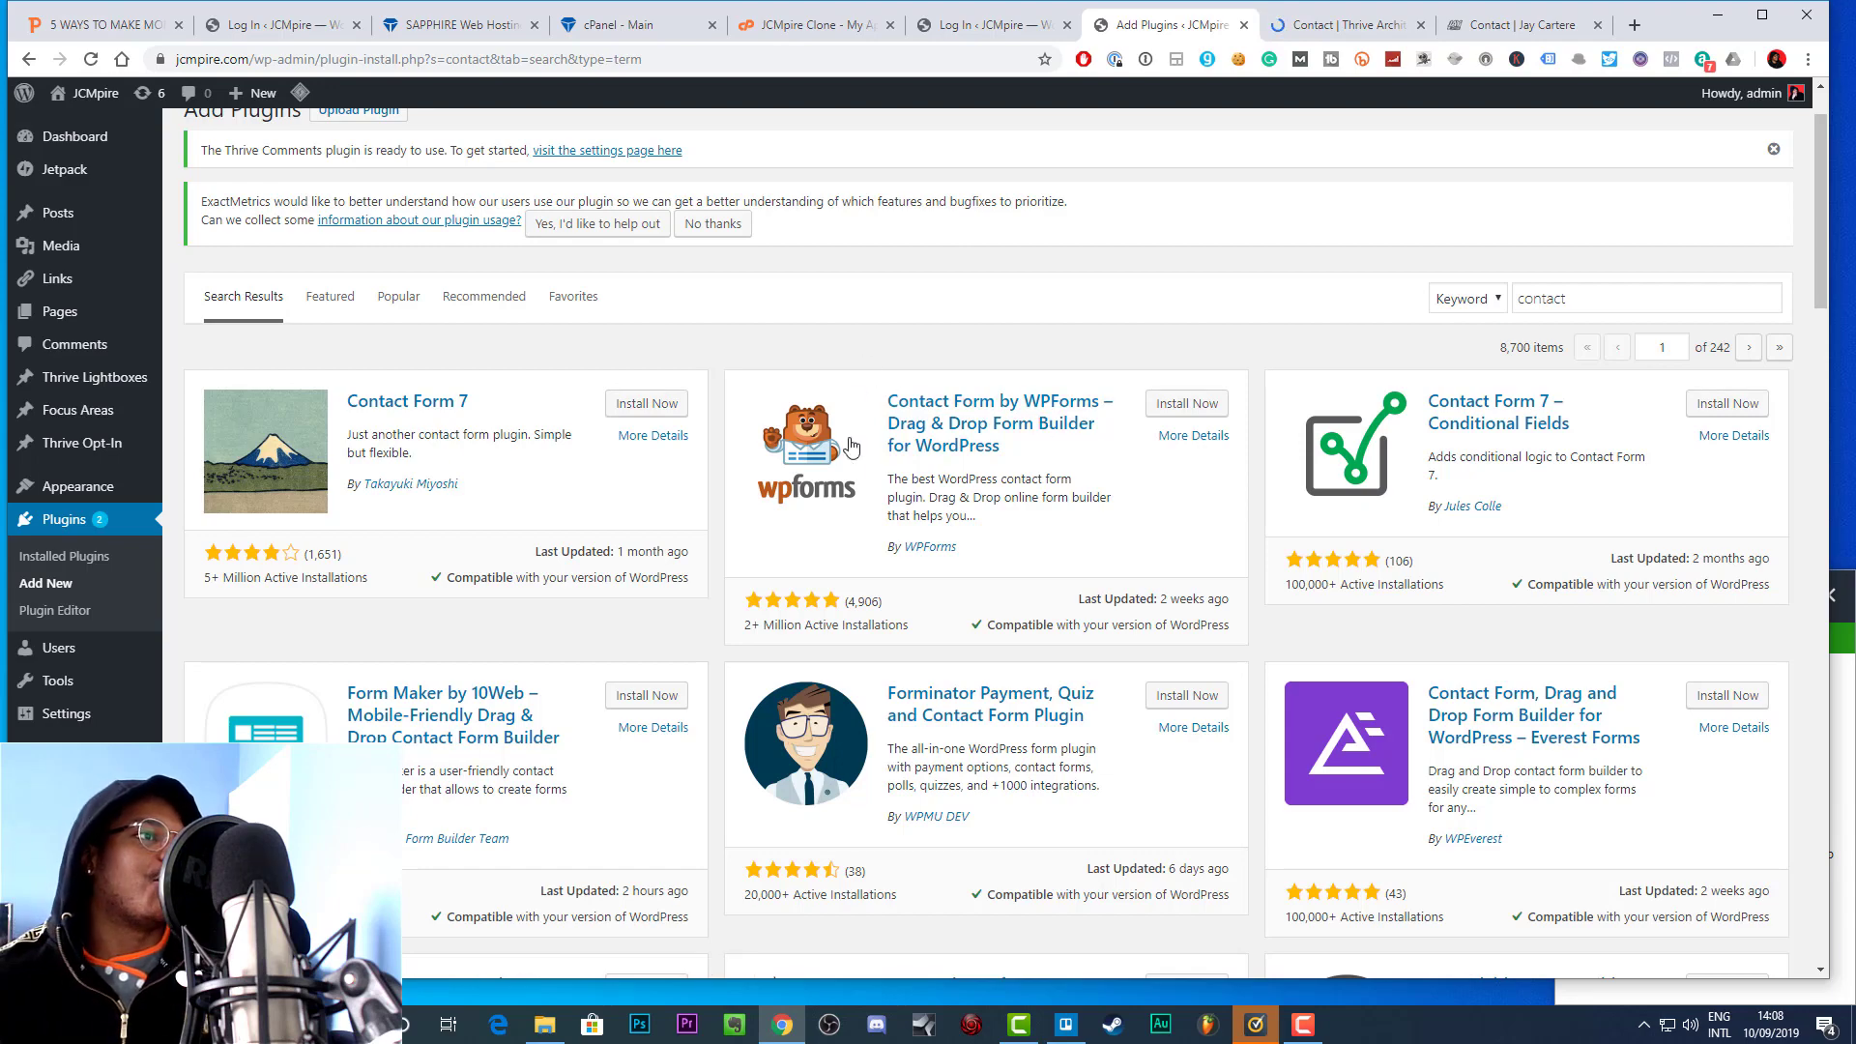
{"action": "scroll", "coordinate": [1195, 546], "scroll_direction": "down", "scroll_amount": 5}
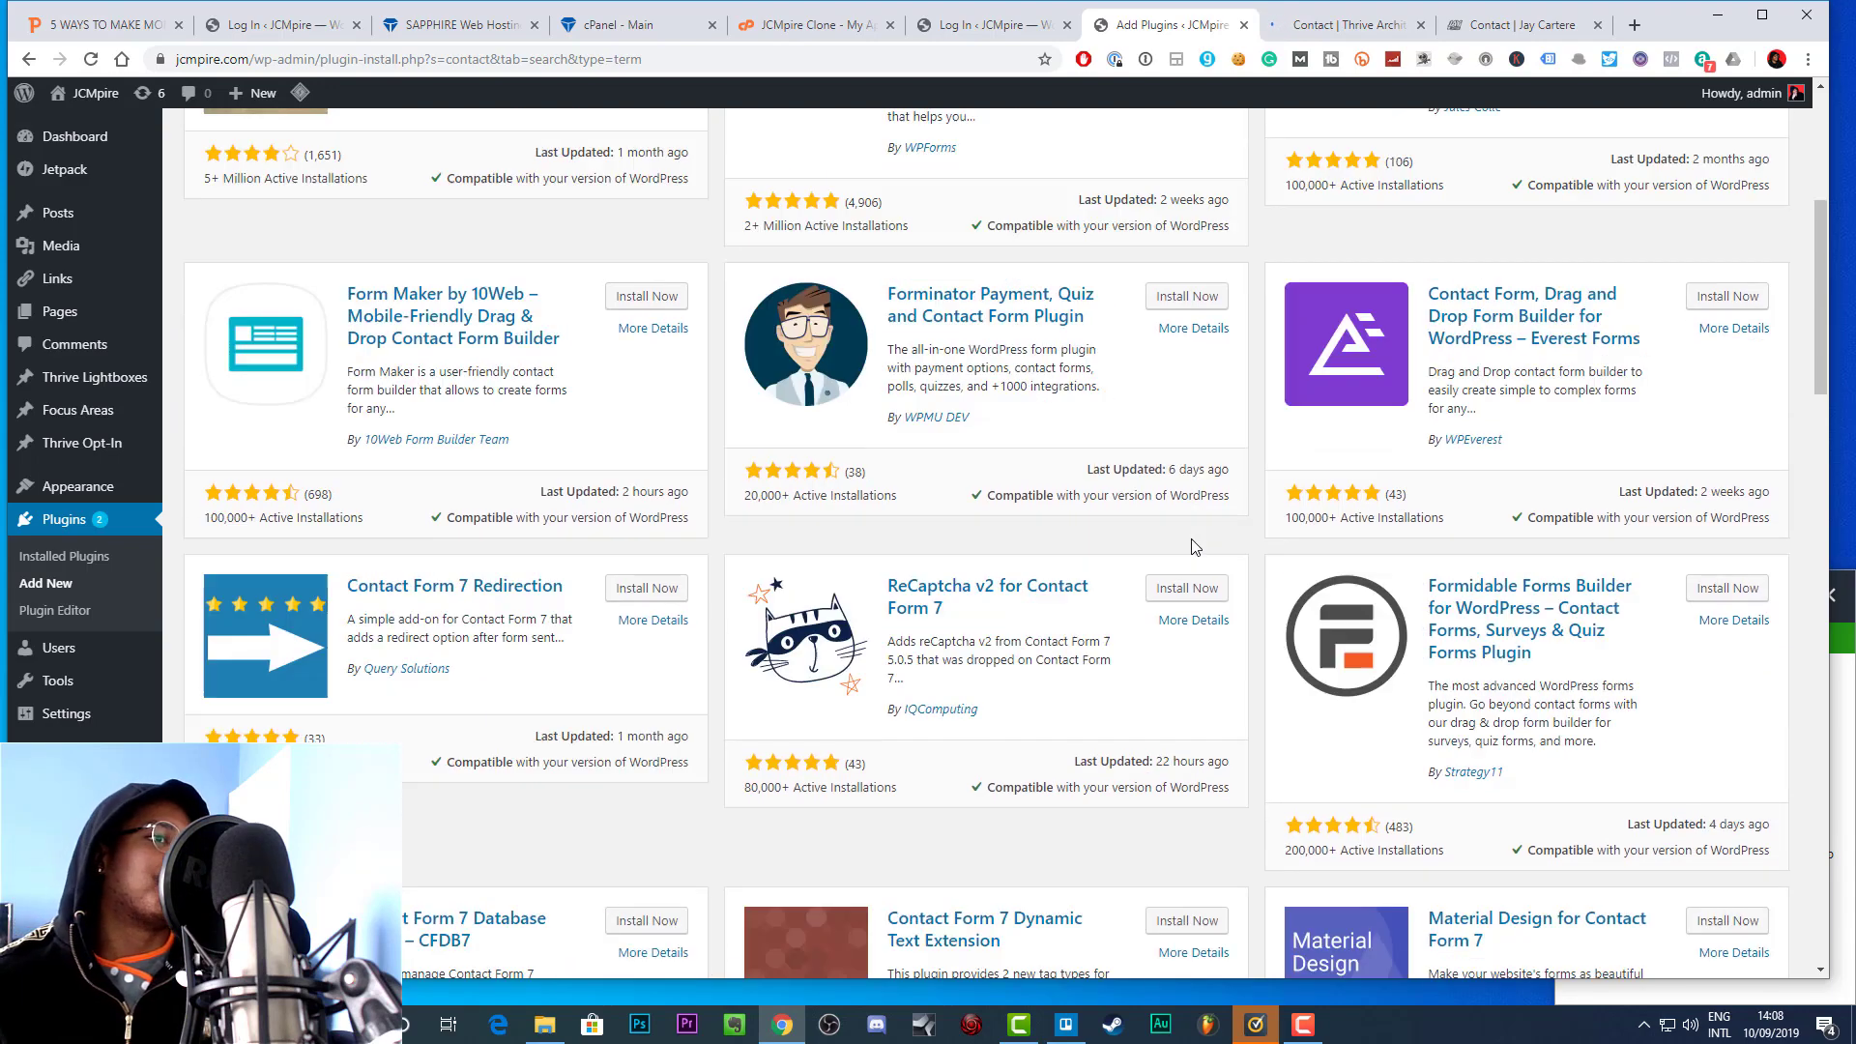
{"action": "scroll", "coordinate": [1169, 541], "scroll_direction": "up", "scroll_amount": 6}
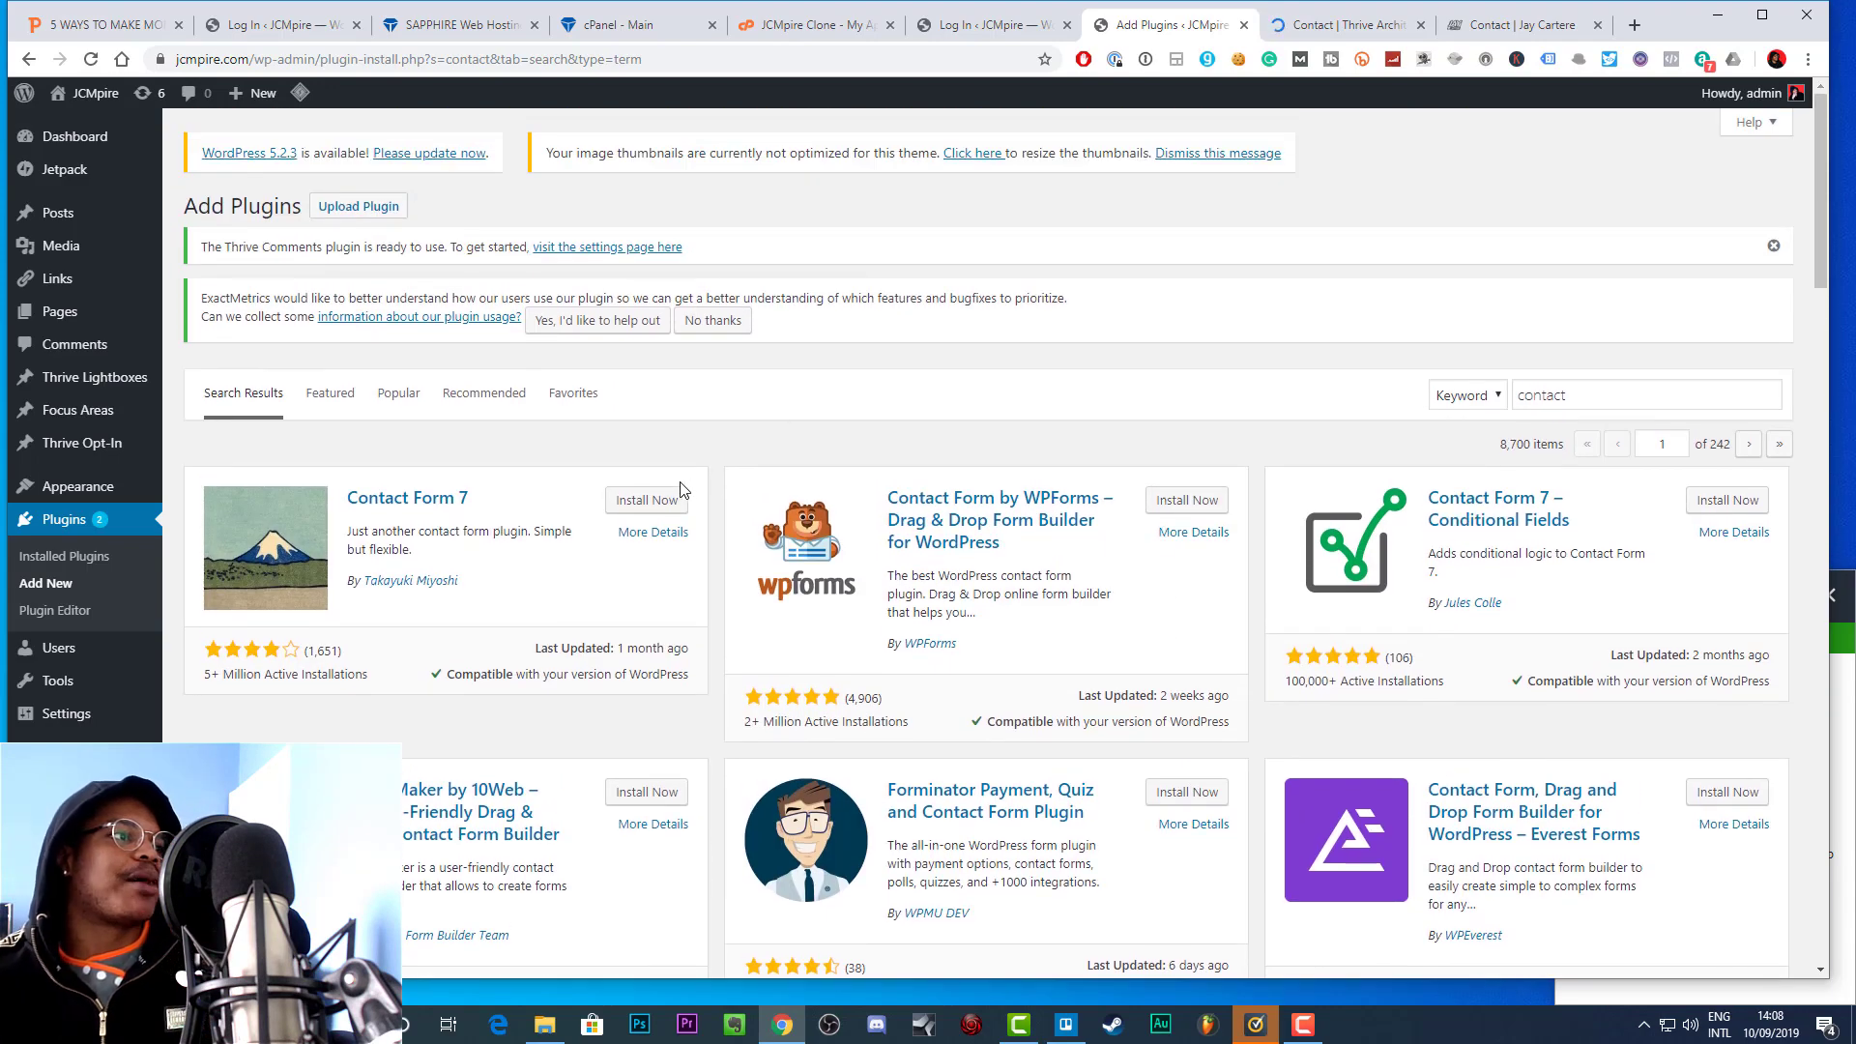
{"action": "left_click", "coordinate": [665, 499]}
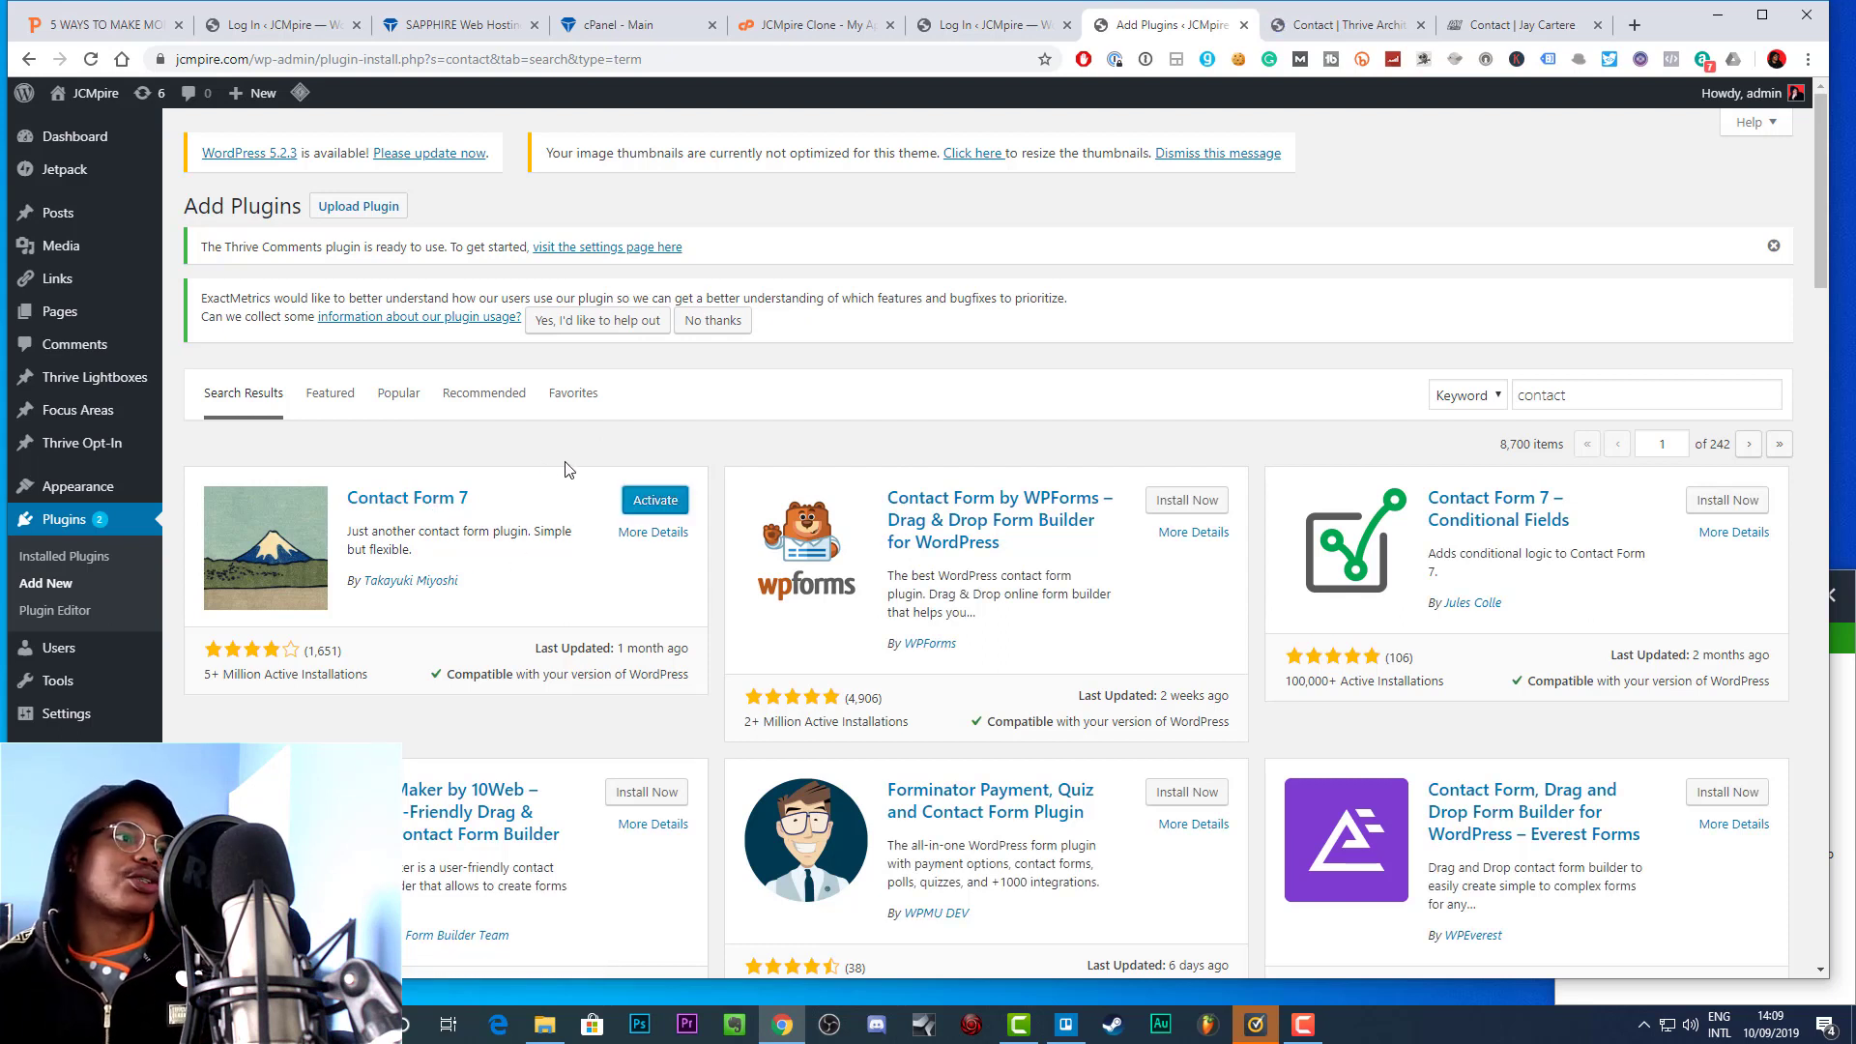
{"action": "left_click", "coordinate": [652, 501]}
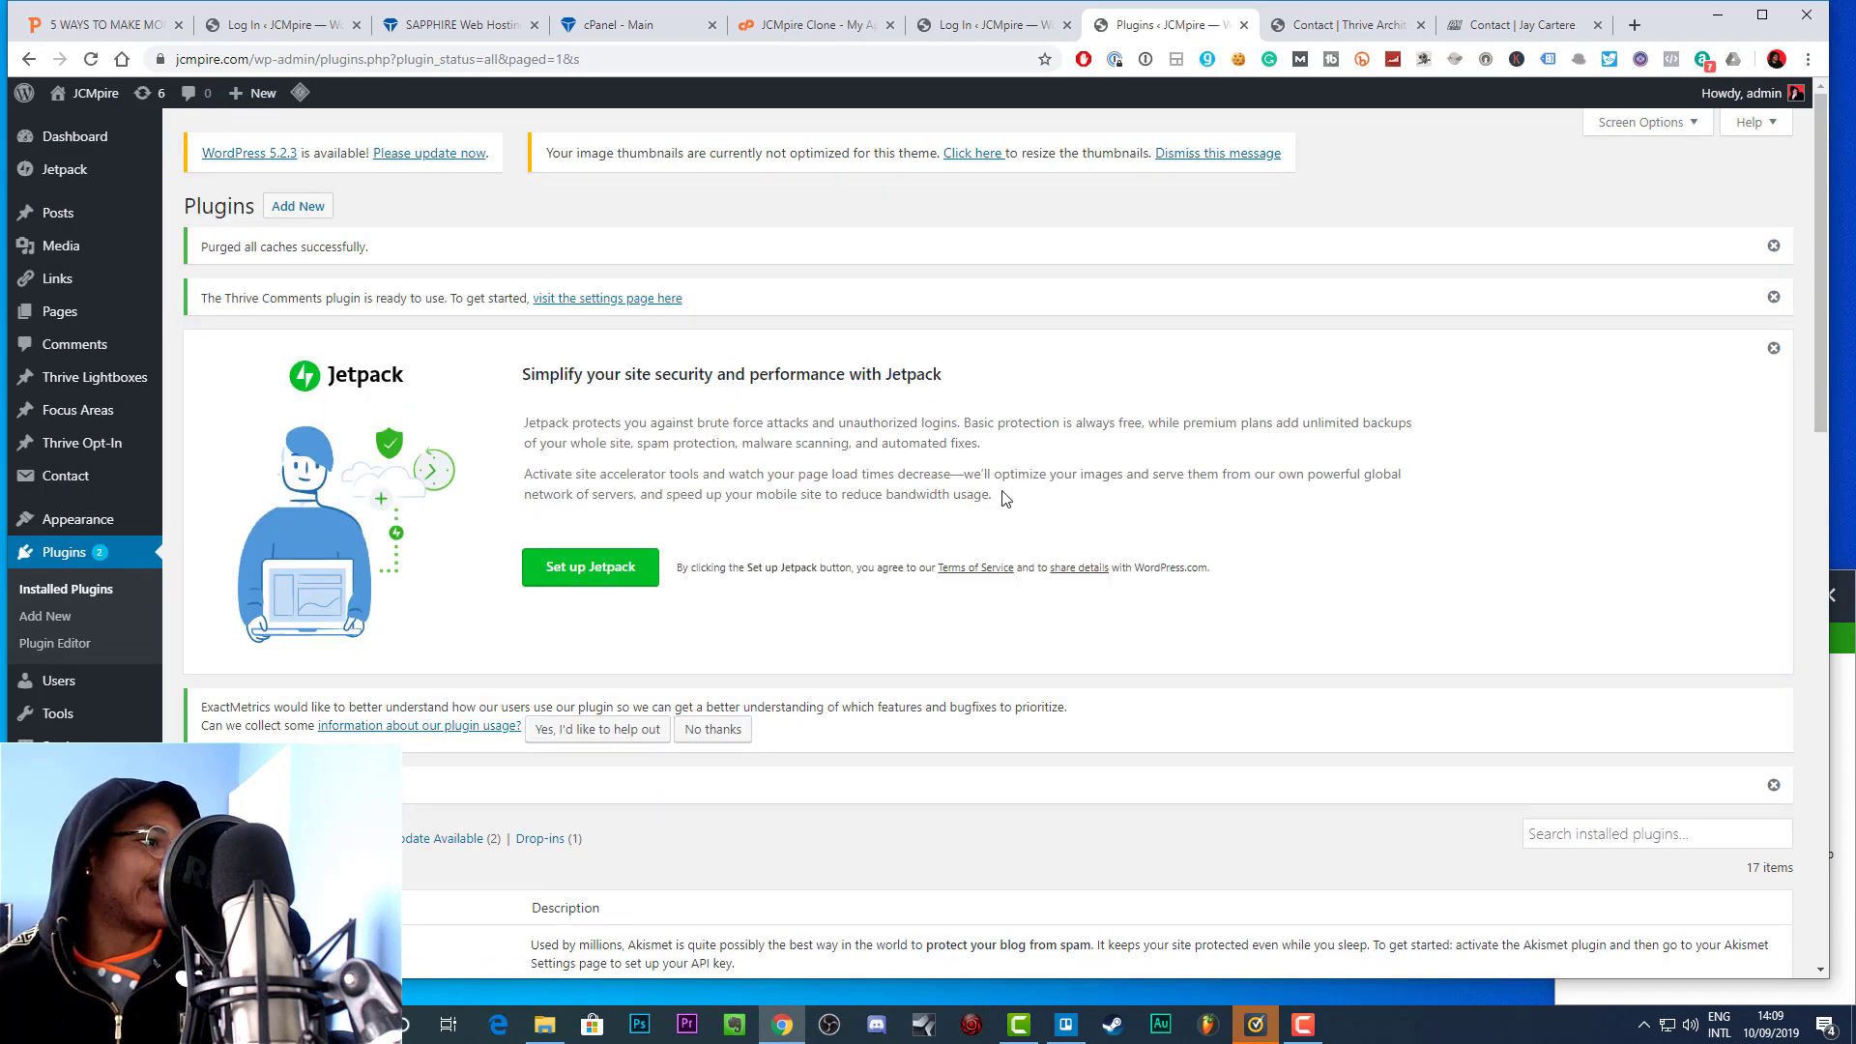
{"action": "scroll", "coordinate": [1003, 498], "scroll_direction": "down", "scroll_amount": 4}
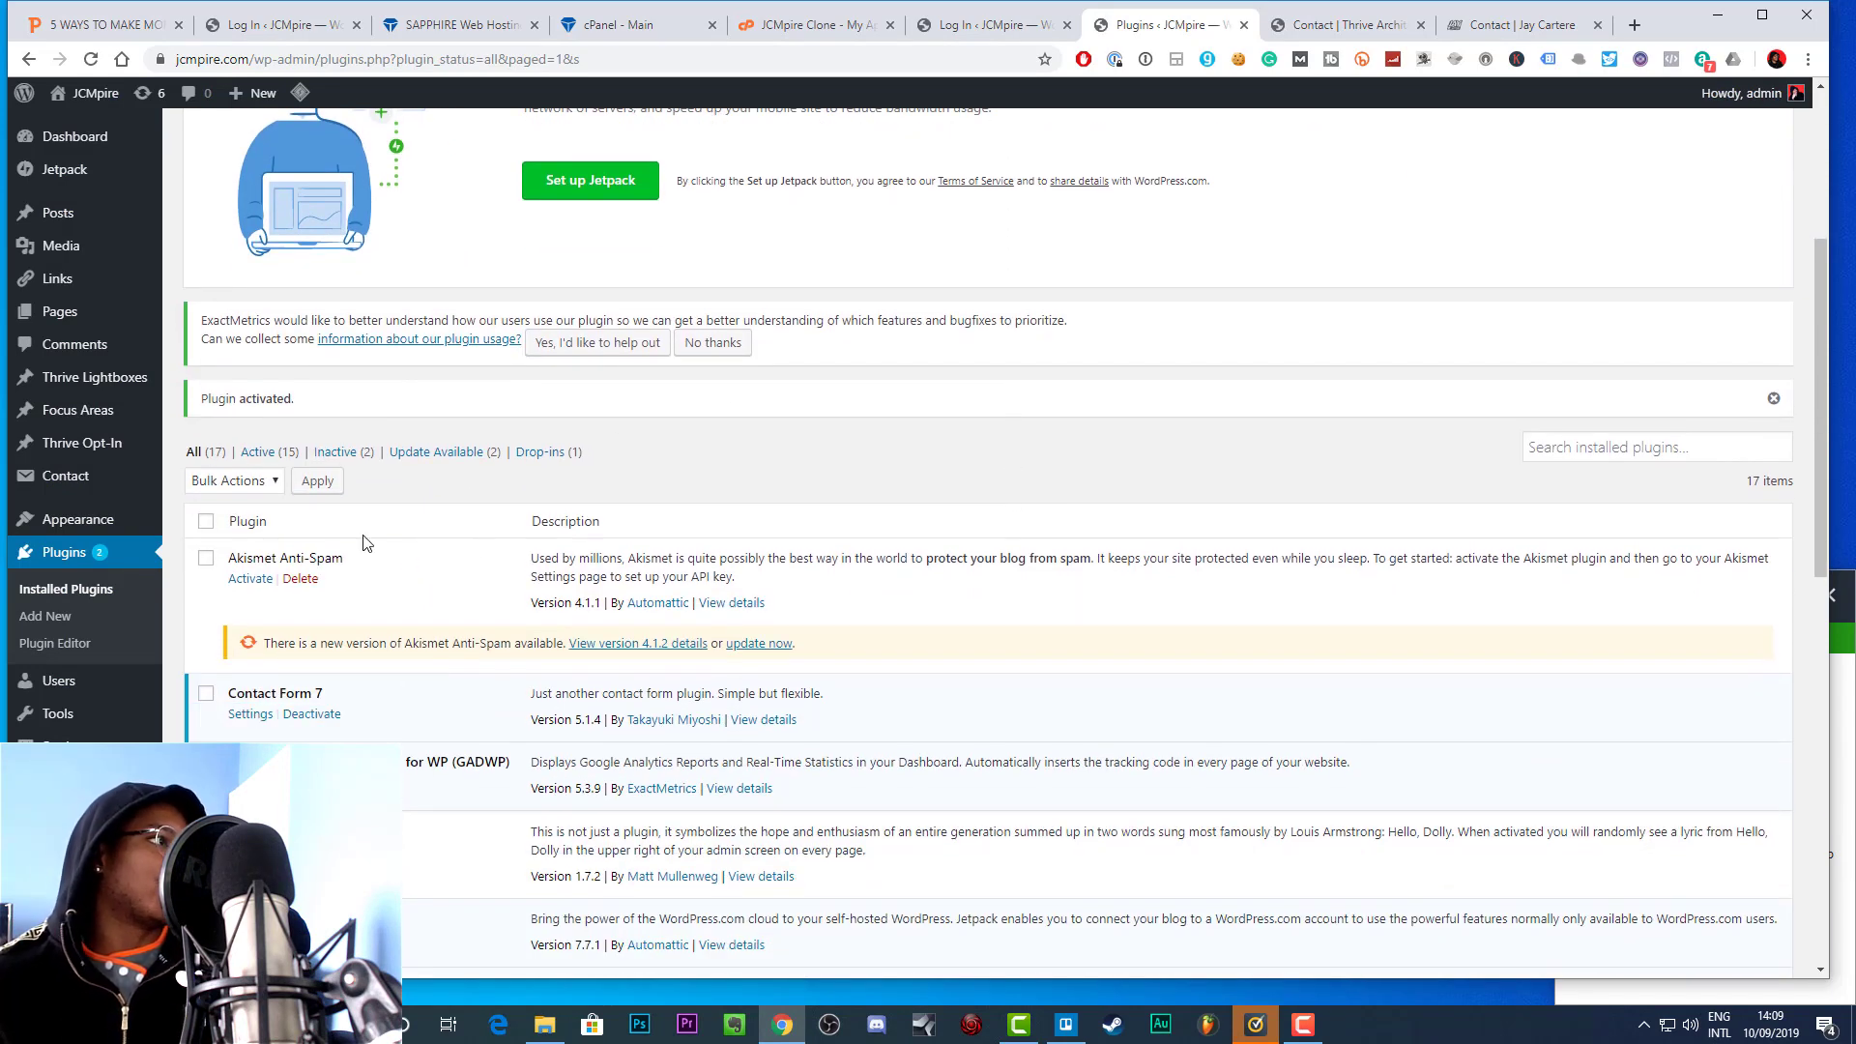
View Contact Form 7's integrations with other services and open the list of contact forms
{"action": "mouse_move", "coordinate": [64, 484]}
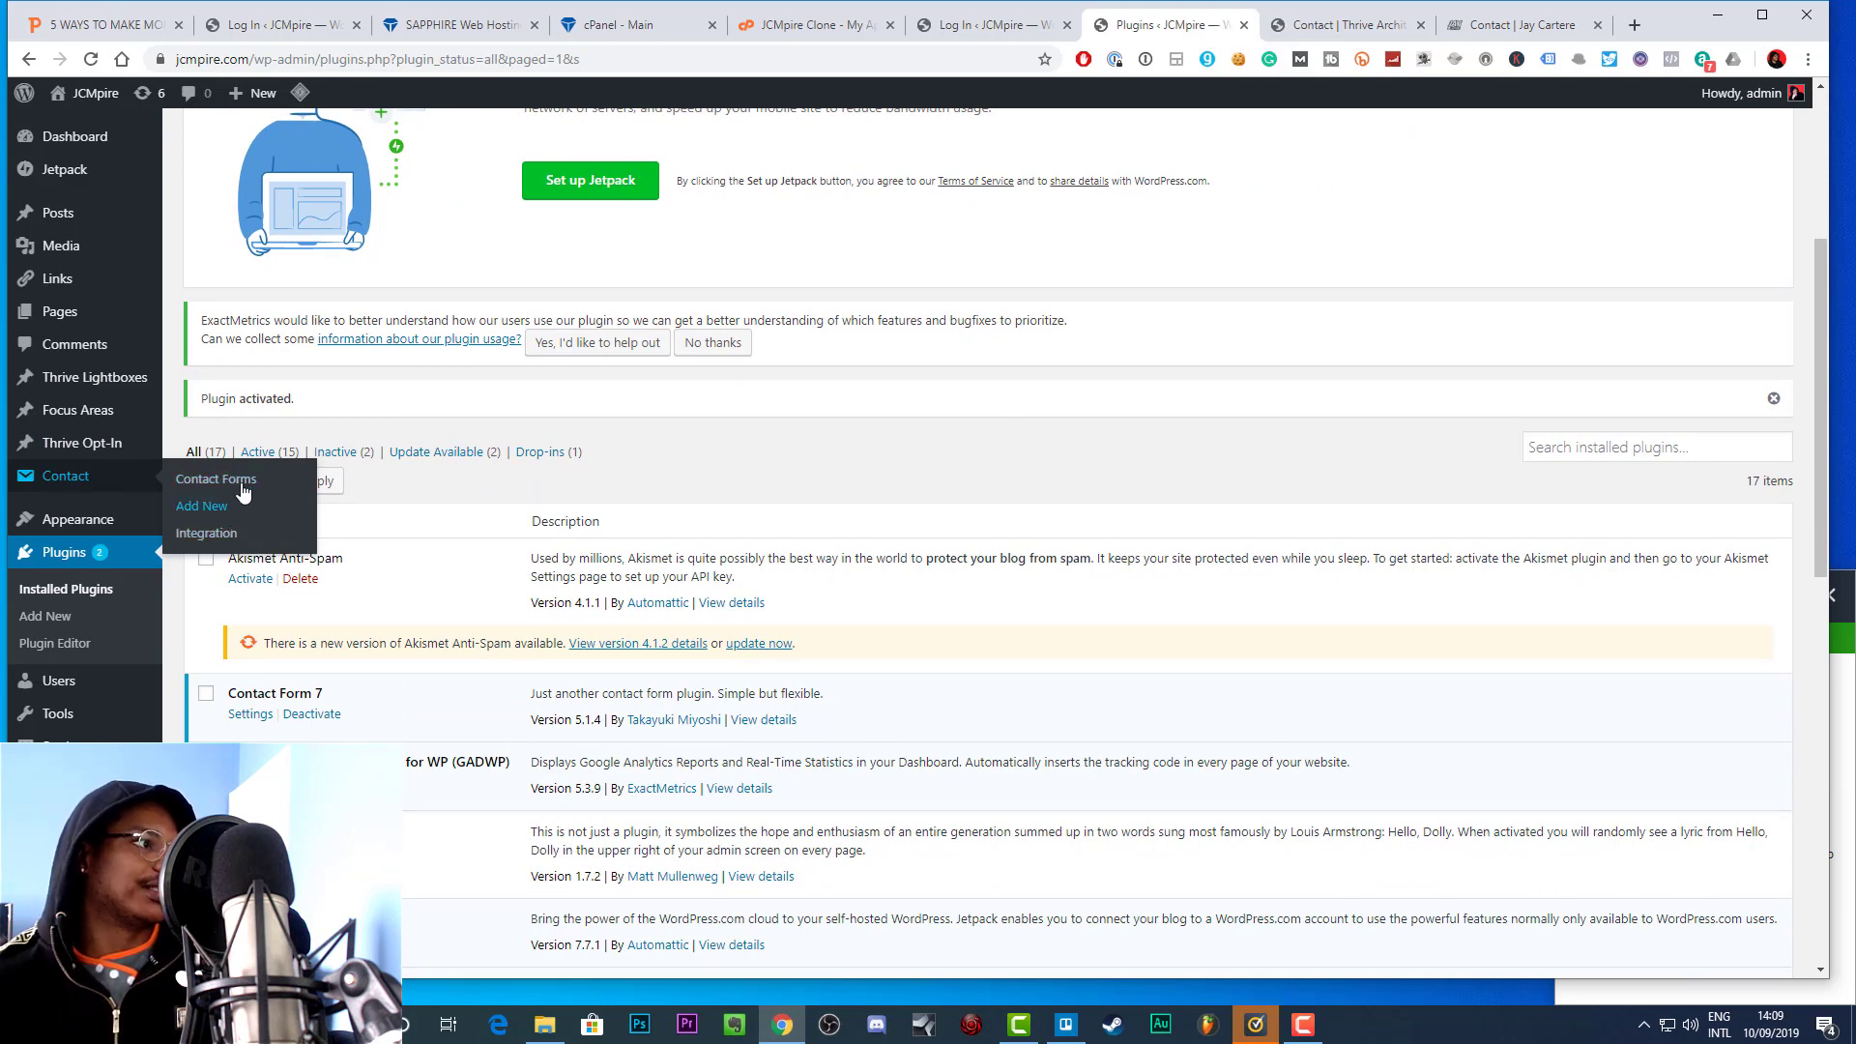
{"action": "left_click", "coordinate": [229, 534]}
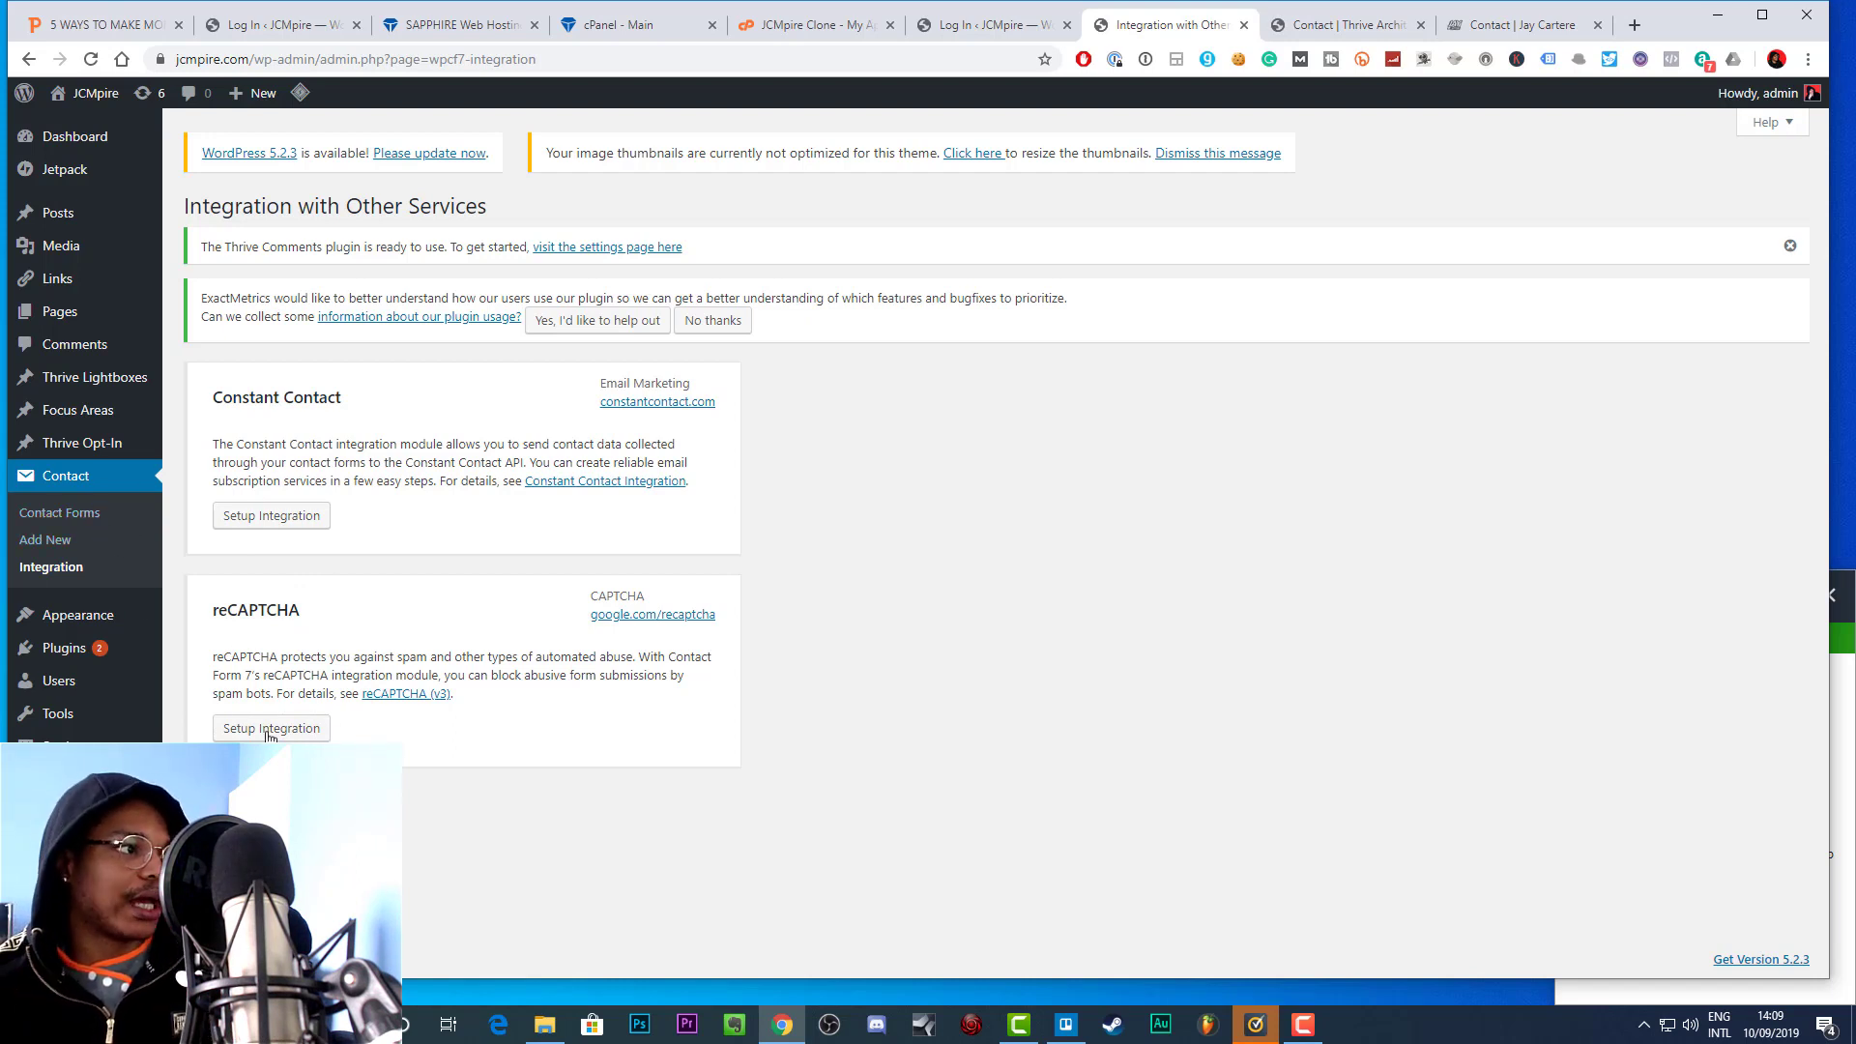
{"action": "left_click", "coordinate": [87, 512]}
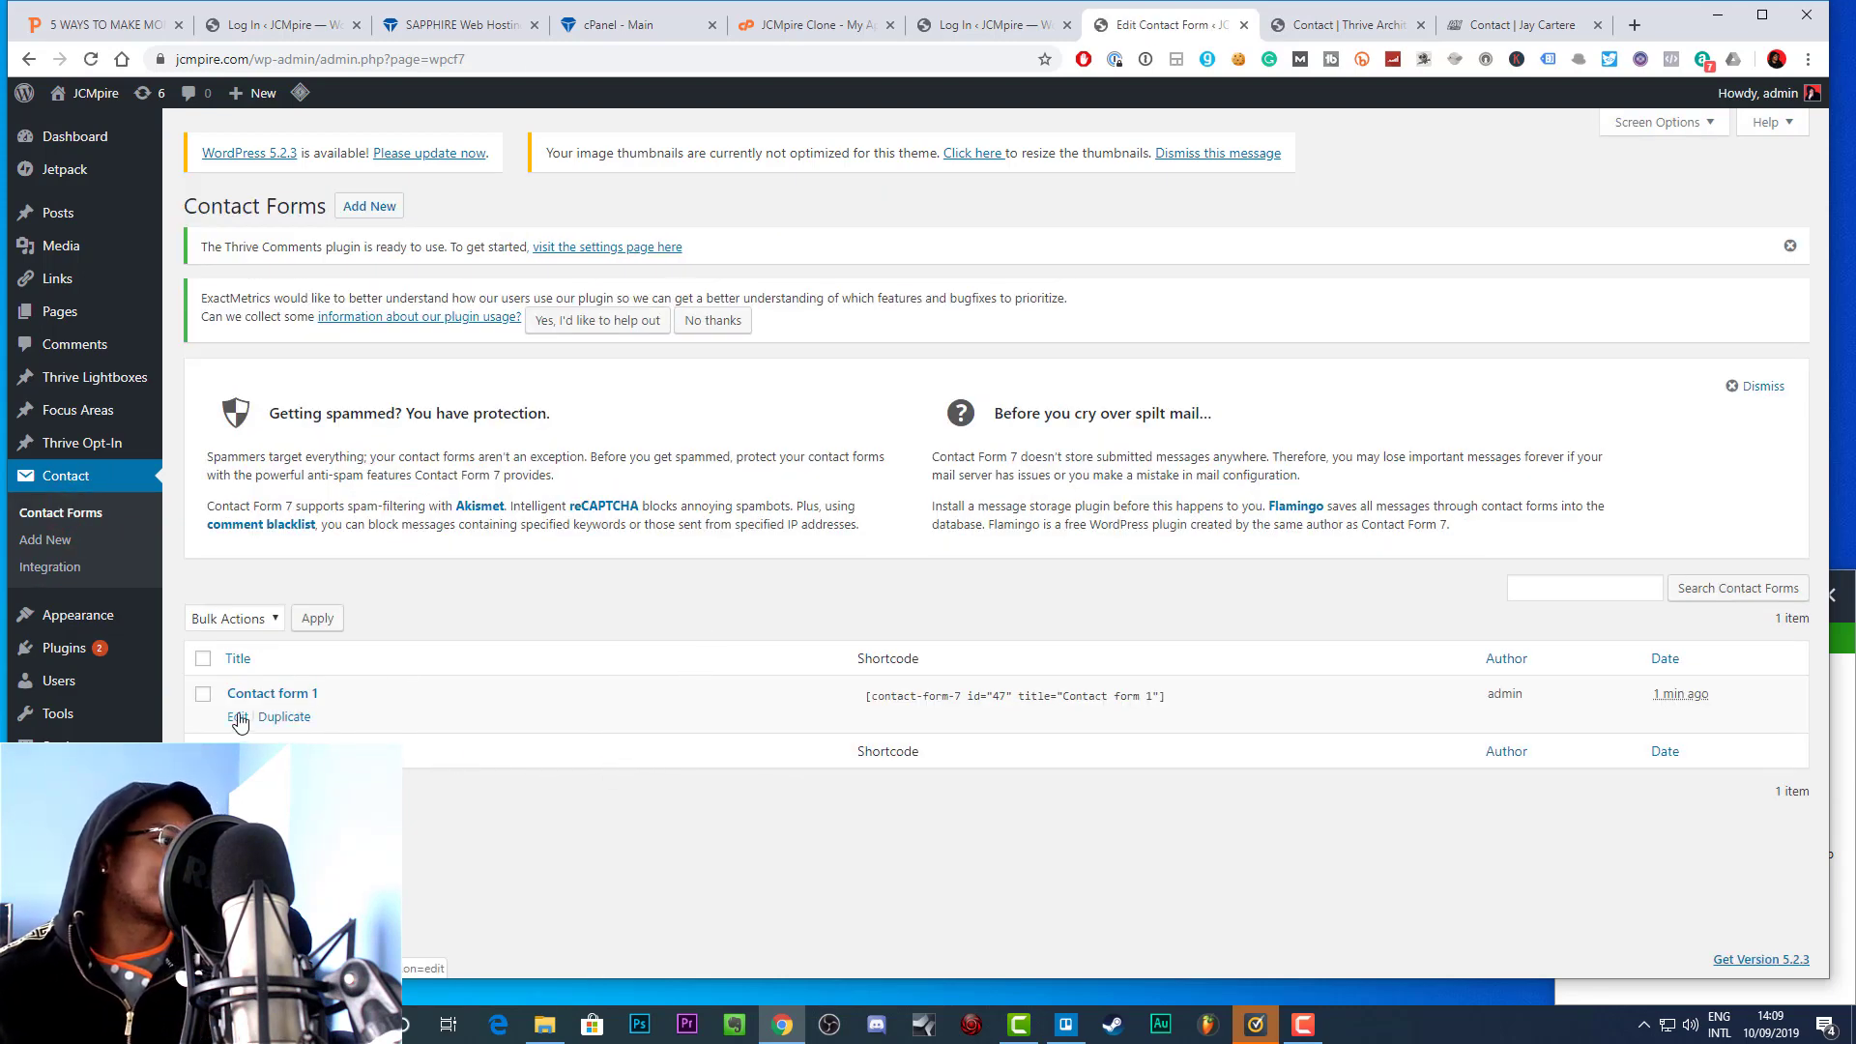
Open Contact form 1 for editing and examine the name, email, subject, message and submit fields in its form template
{"action": "left_click", "coordinate": [239, 722]}
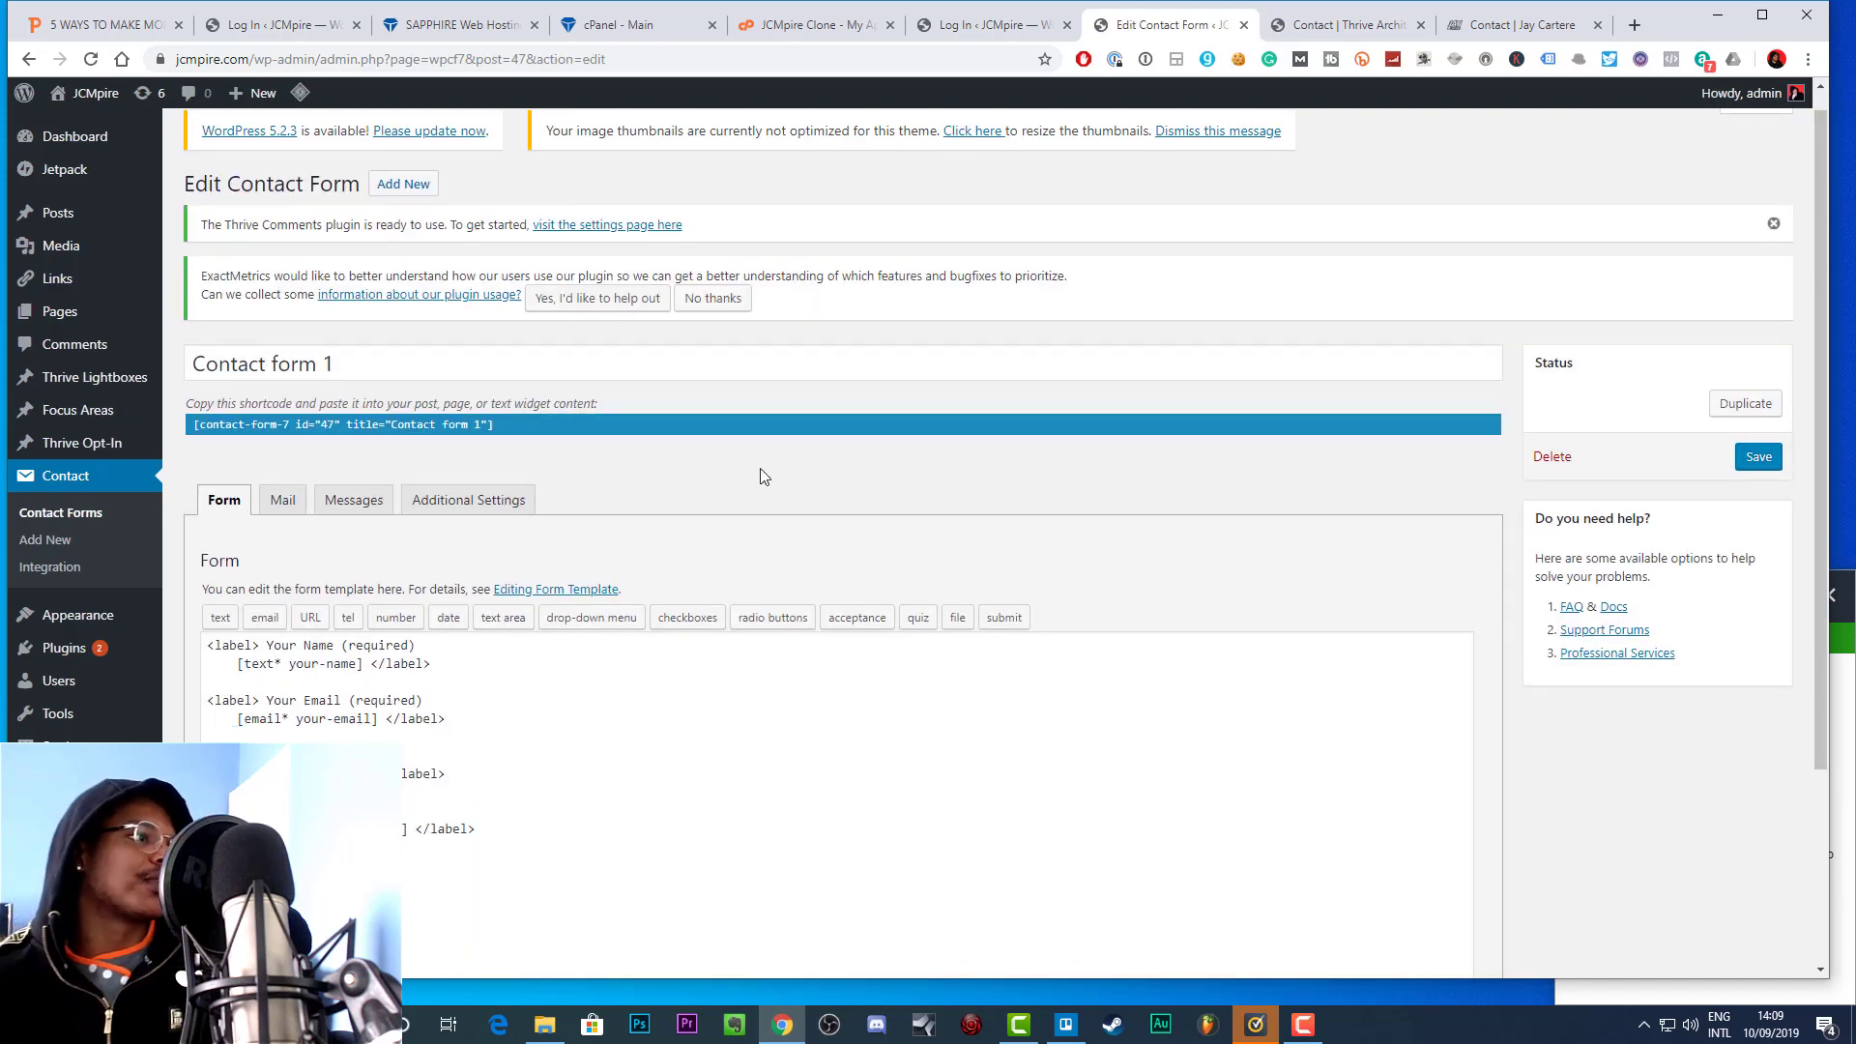
{"action": "scroll", "coordinate": [494, 688], "scroll_direction": "down", "scroll_amount": 3}
{"action": "scroll", "coordinate": [301, 389], "scroll_direction": "up", "scroll_amount": 1}
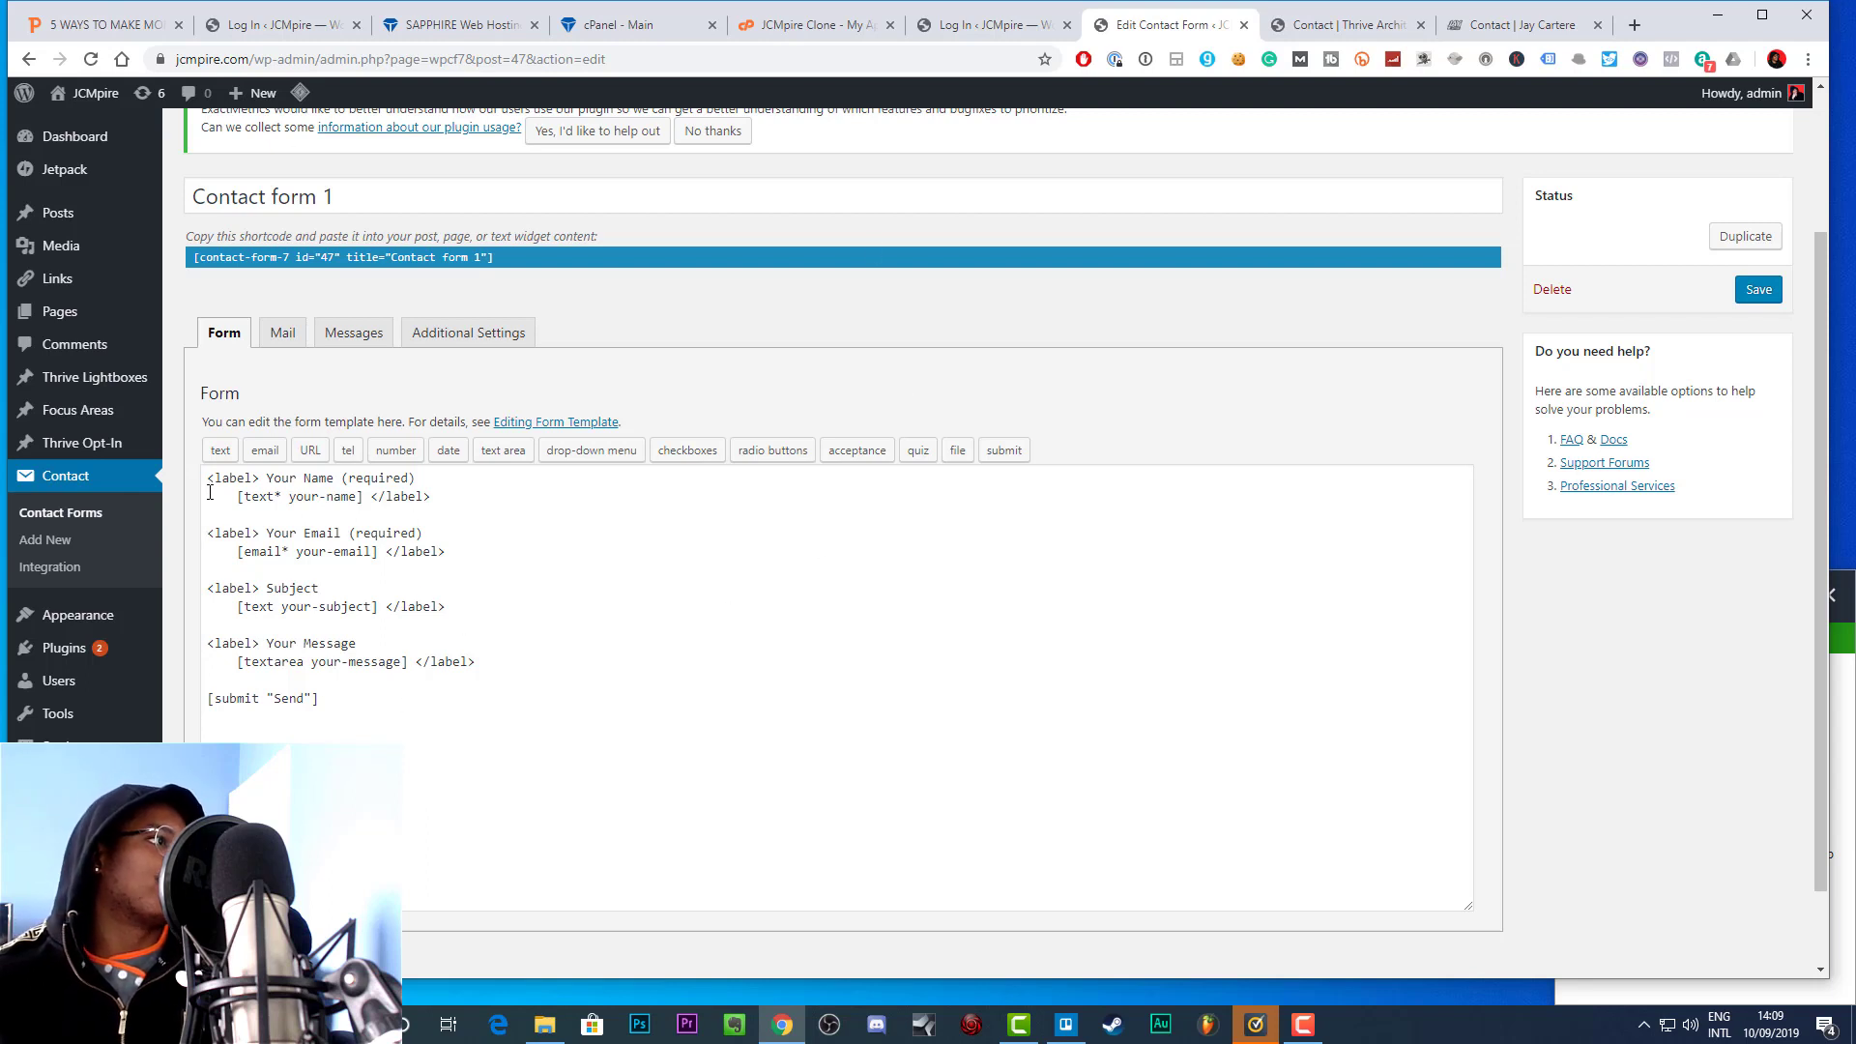
{"action": "left_click_drag", "start_coordinate": [211, 480], "coordinate": [464, 480]}
{"action": "left_click", "coordinate": [377, 498]}
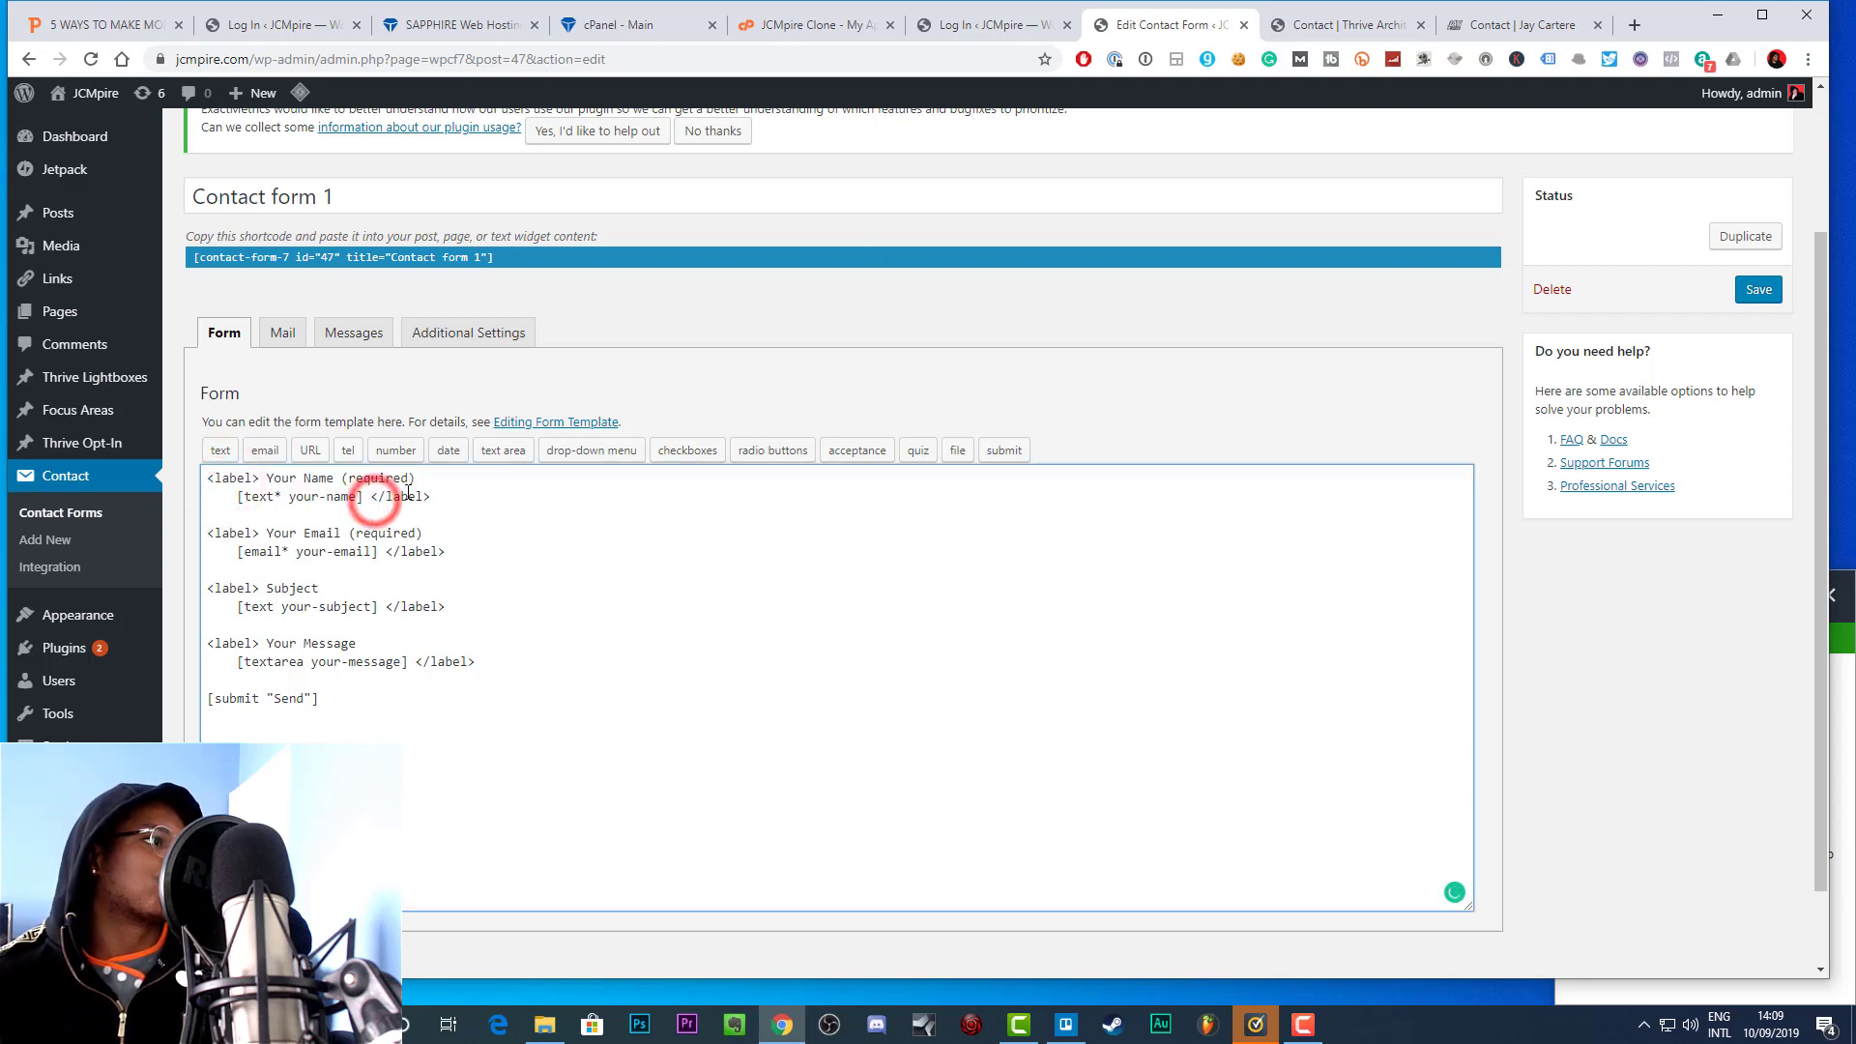
{"action": "left_click", "coordinate": [423, 543]}
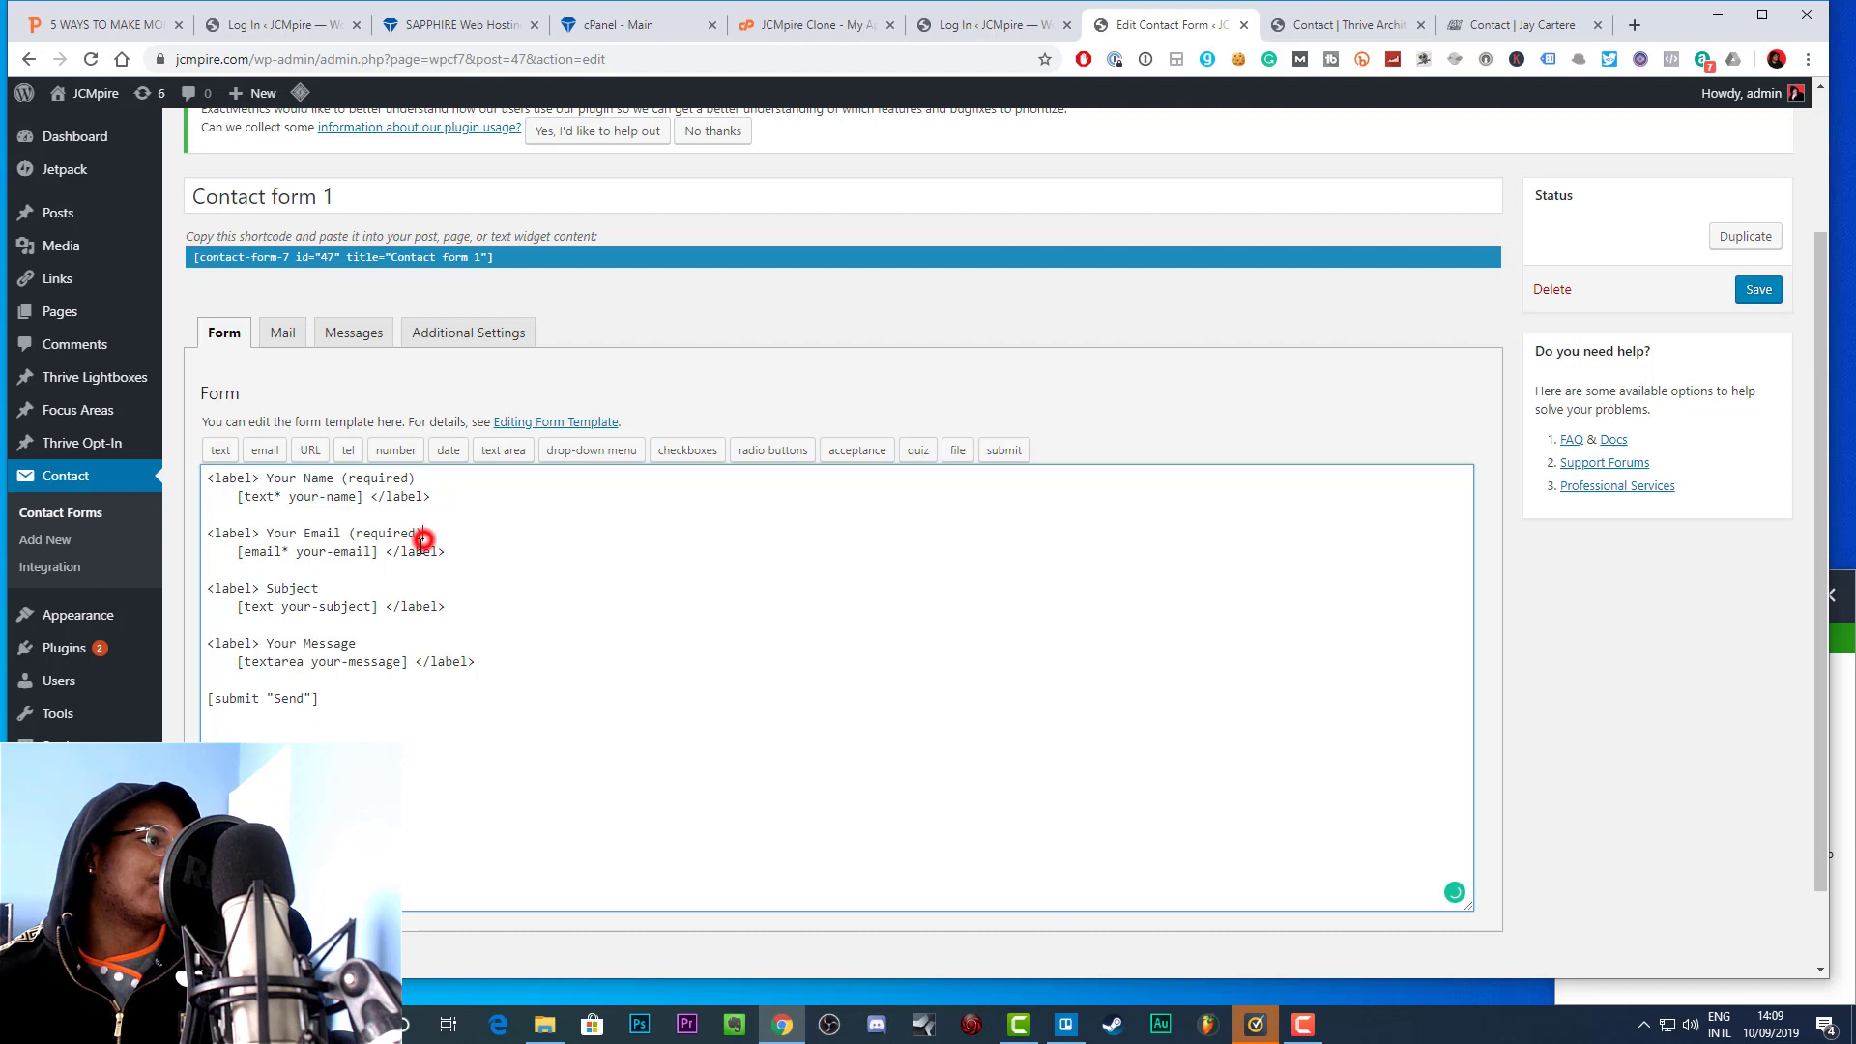
{"action": "left_click", "coordinate": [314, 587]}
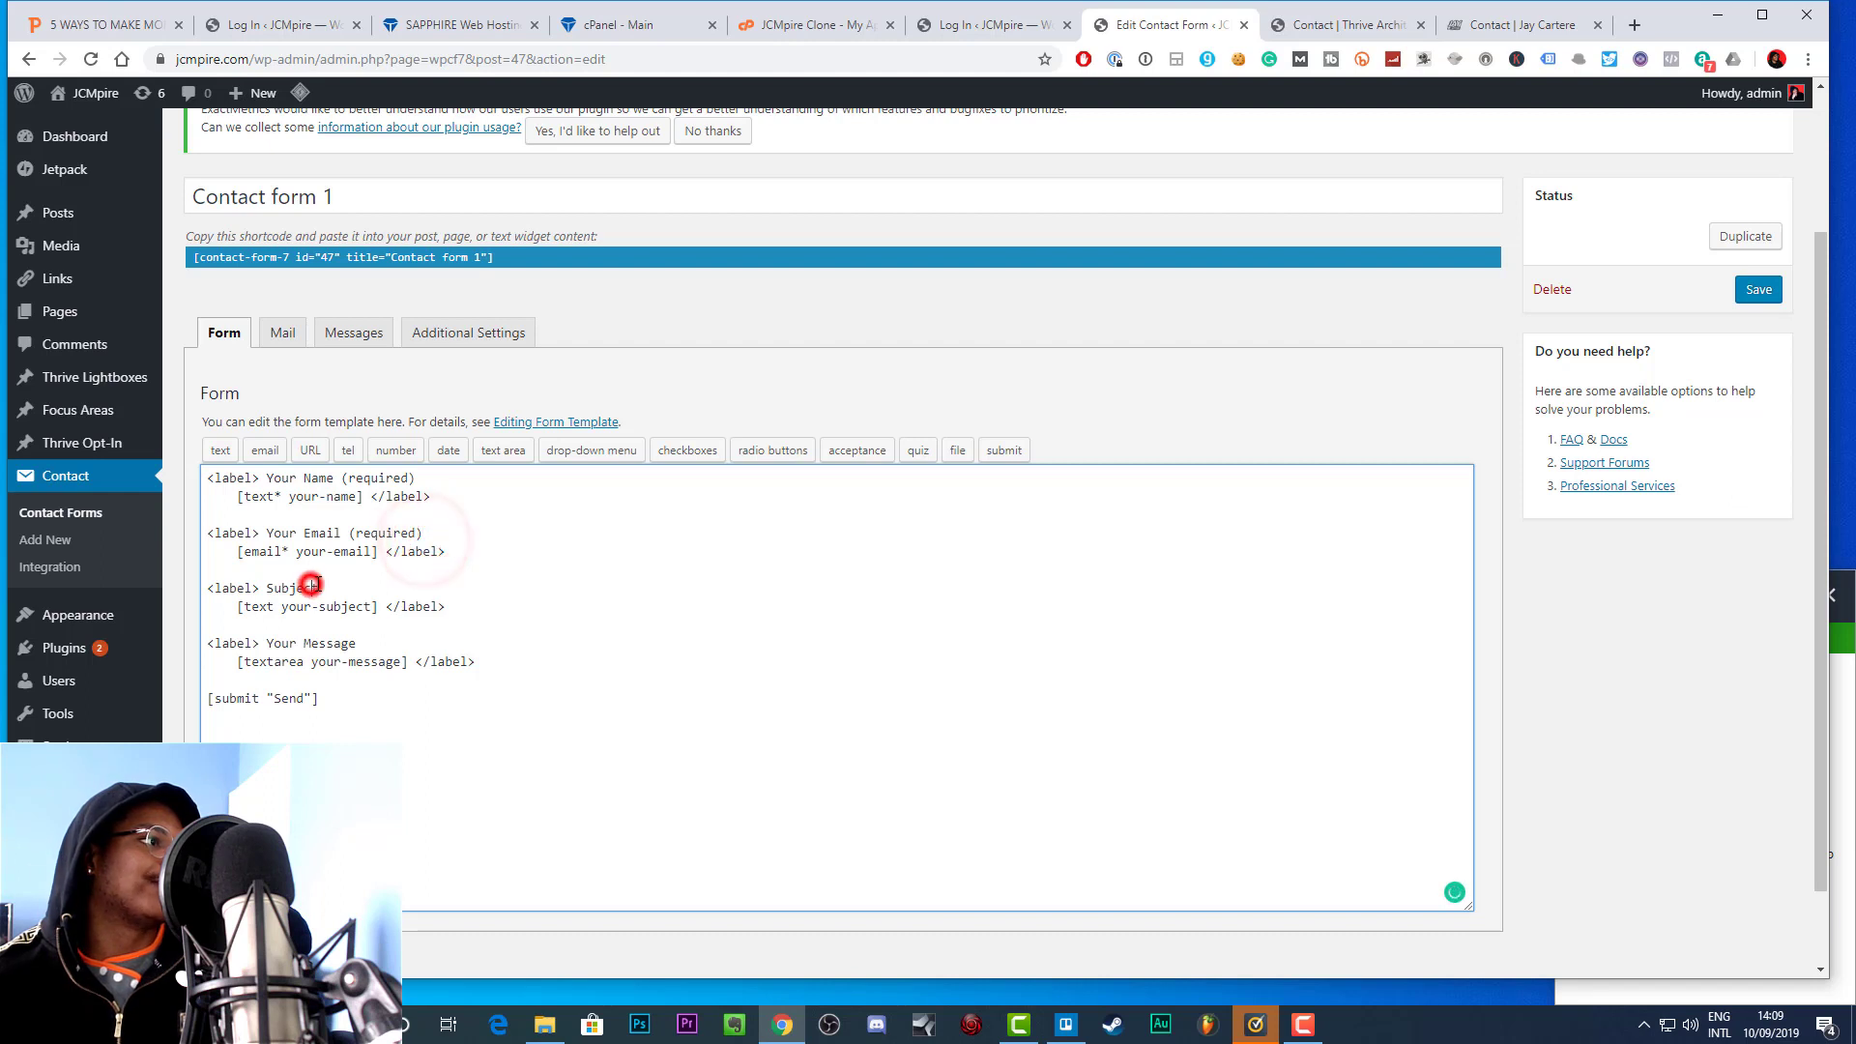
{"action": "left_click", "coordinate": [363, 646]}
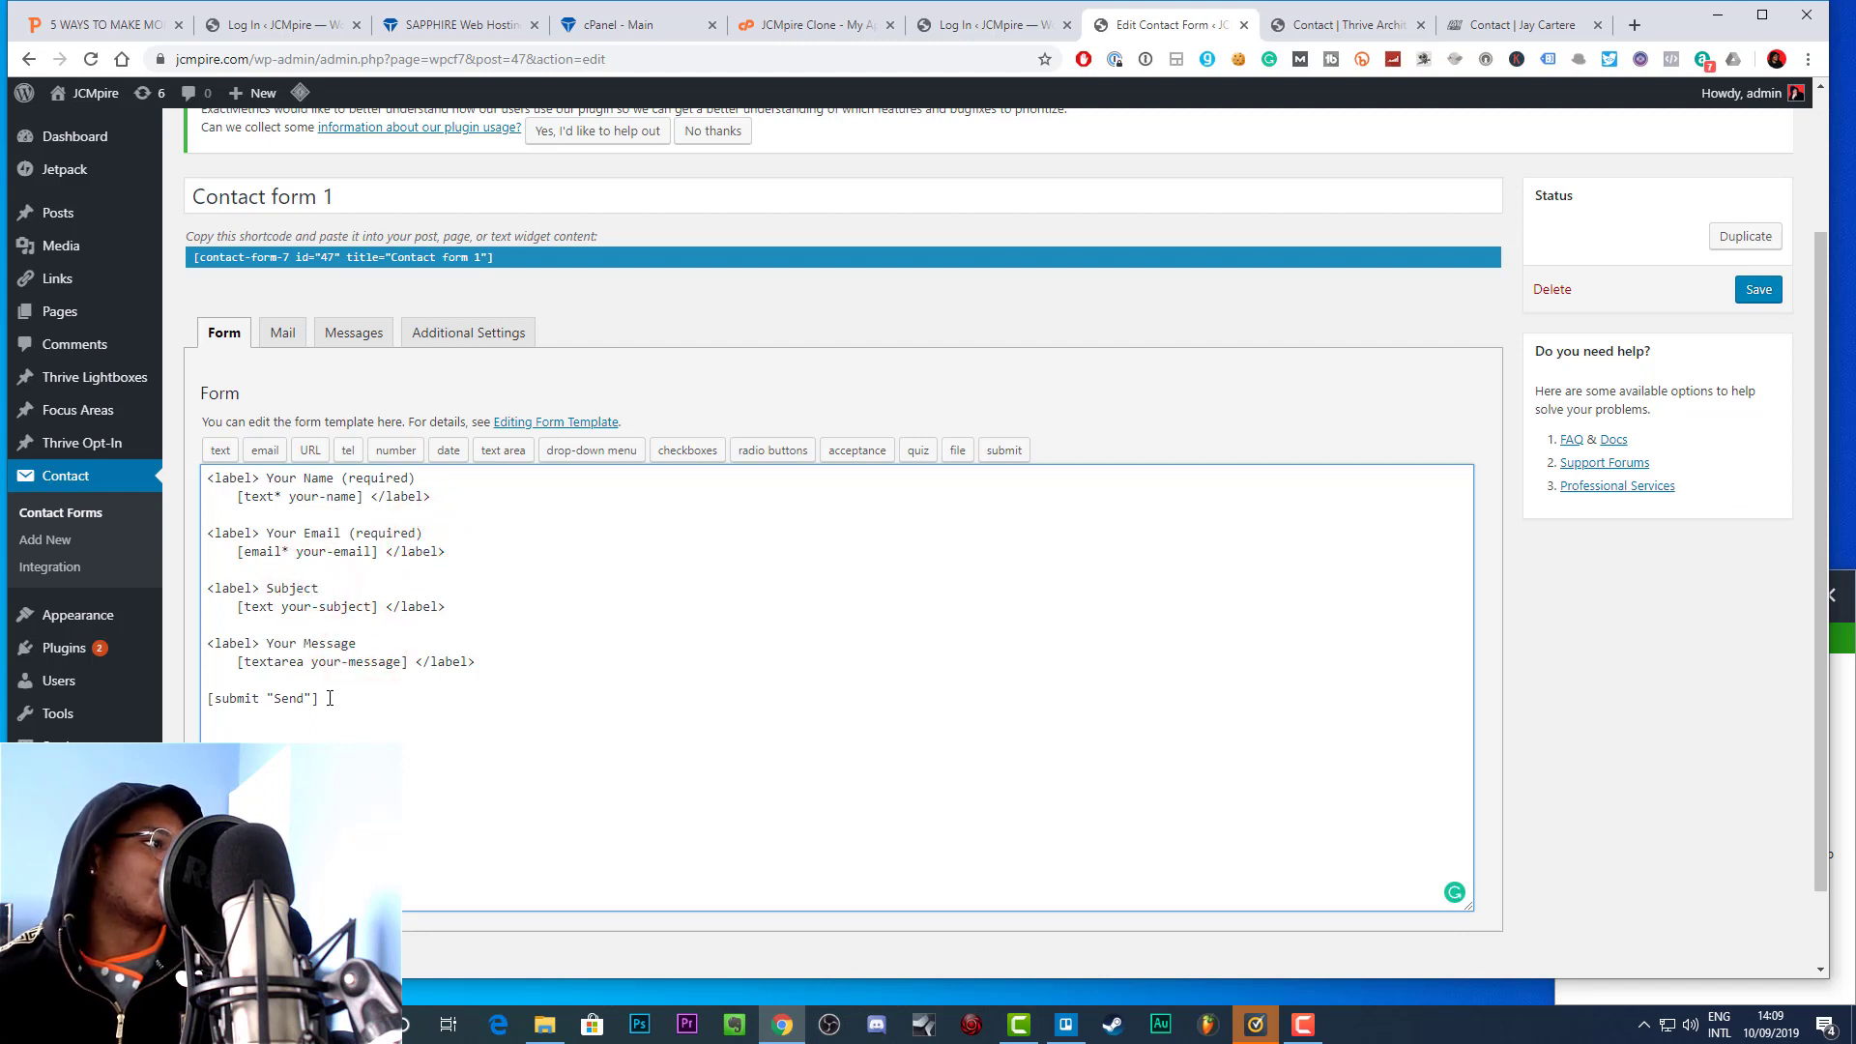
{"action": "left_click", "coordinate": [329, 697]}
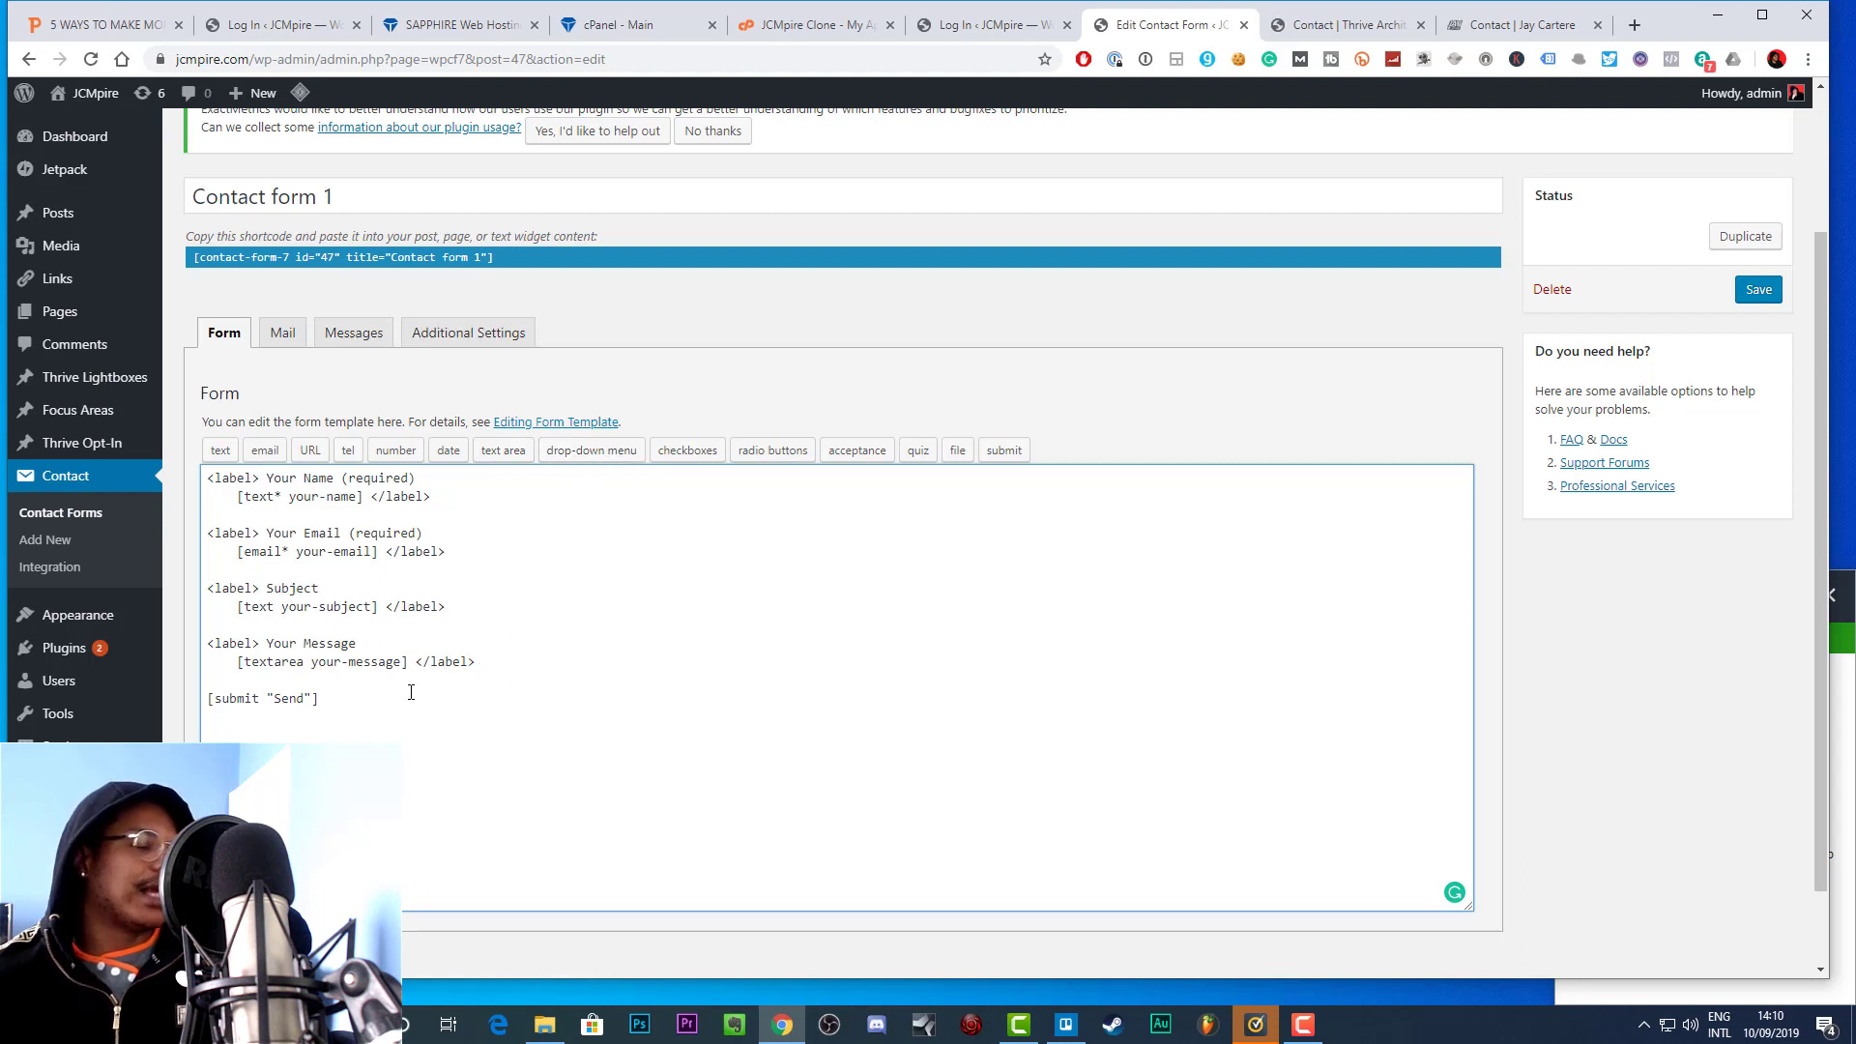
Insert a required checkboxes tag named "Whatdoyoulove" with the options Mum, Dad and Nihlism into the form template
{"action": "left_click", "coordinate": [690, 451]}
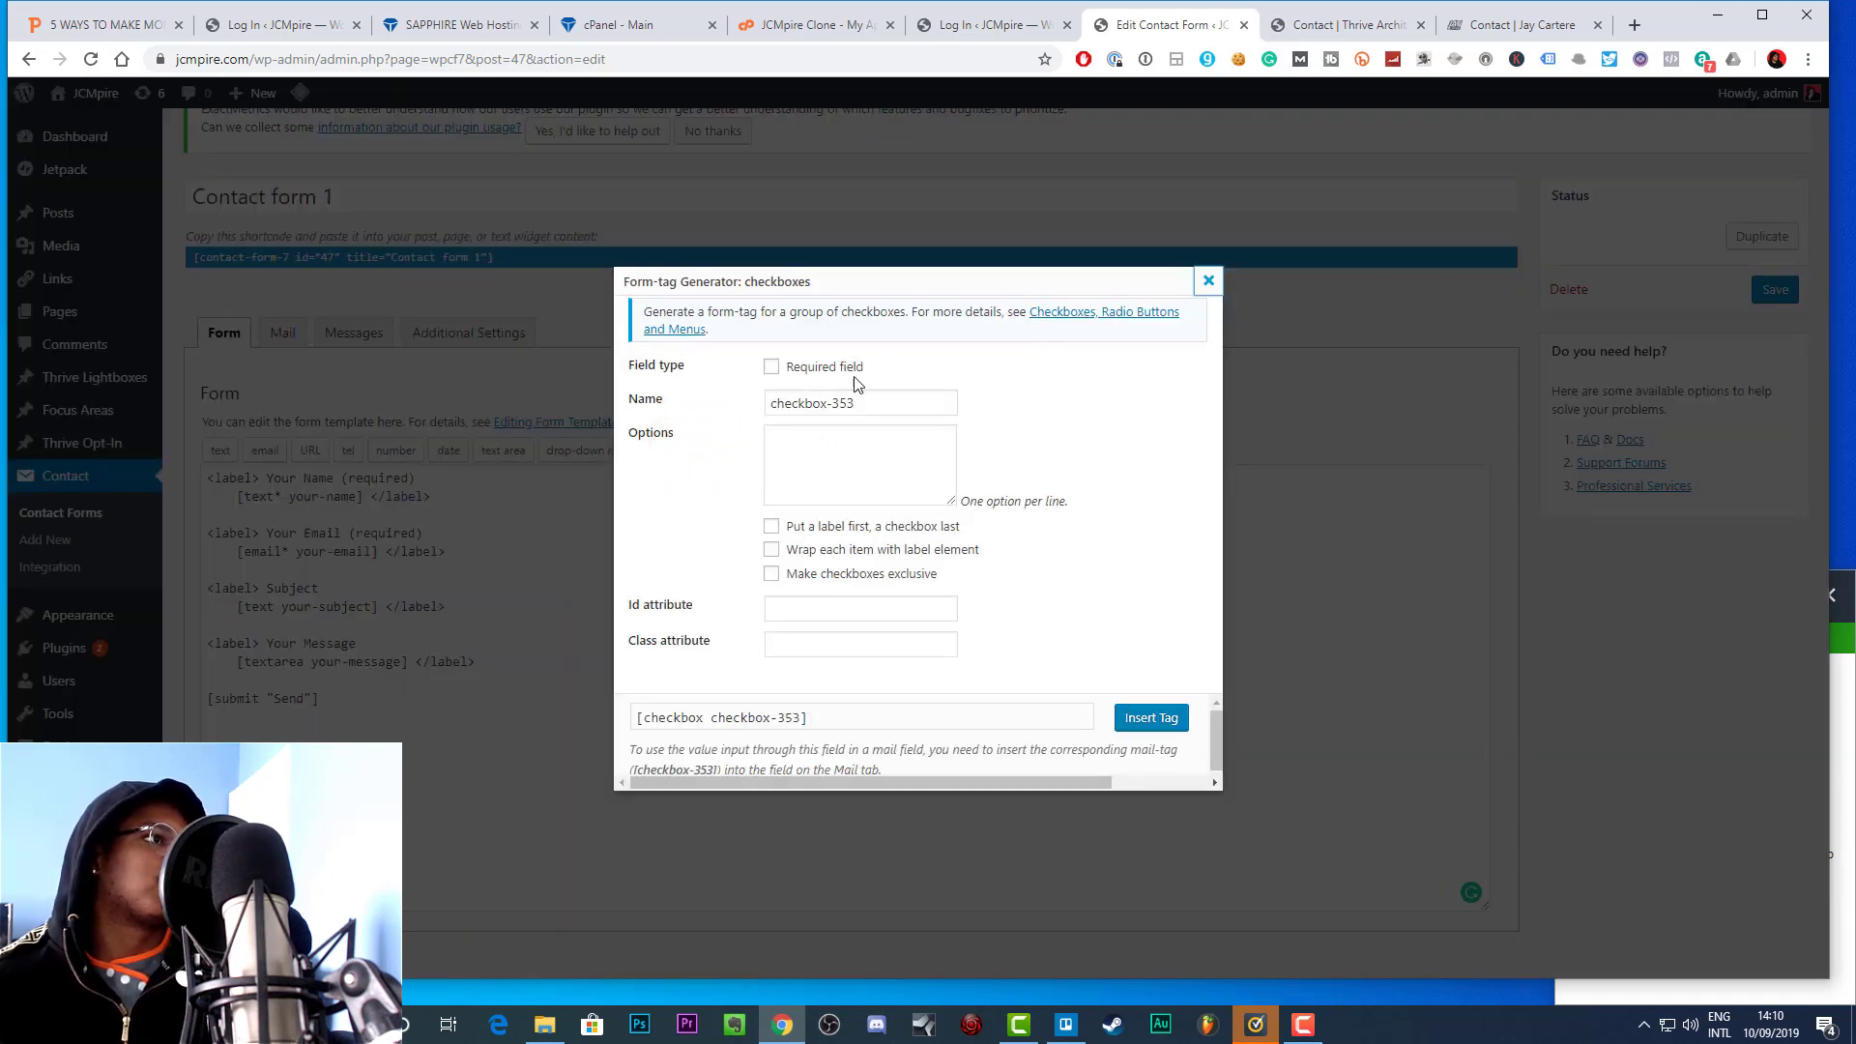
{"action": "left_click", "coordinate": [772, 367]}
{"action": "left_click_drag", "start_coordinate": [869, 403], "coordinate": [692, 377]}
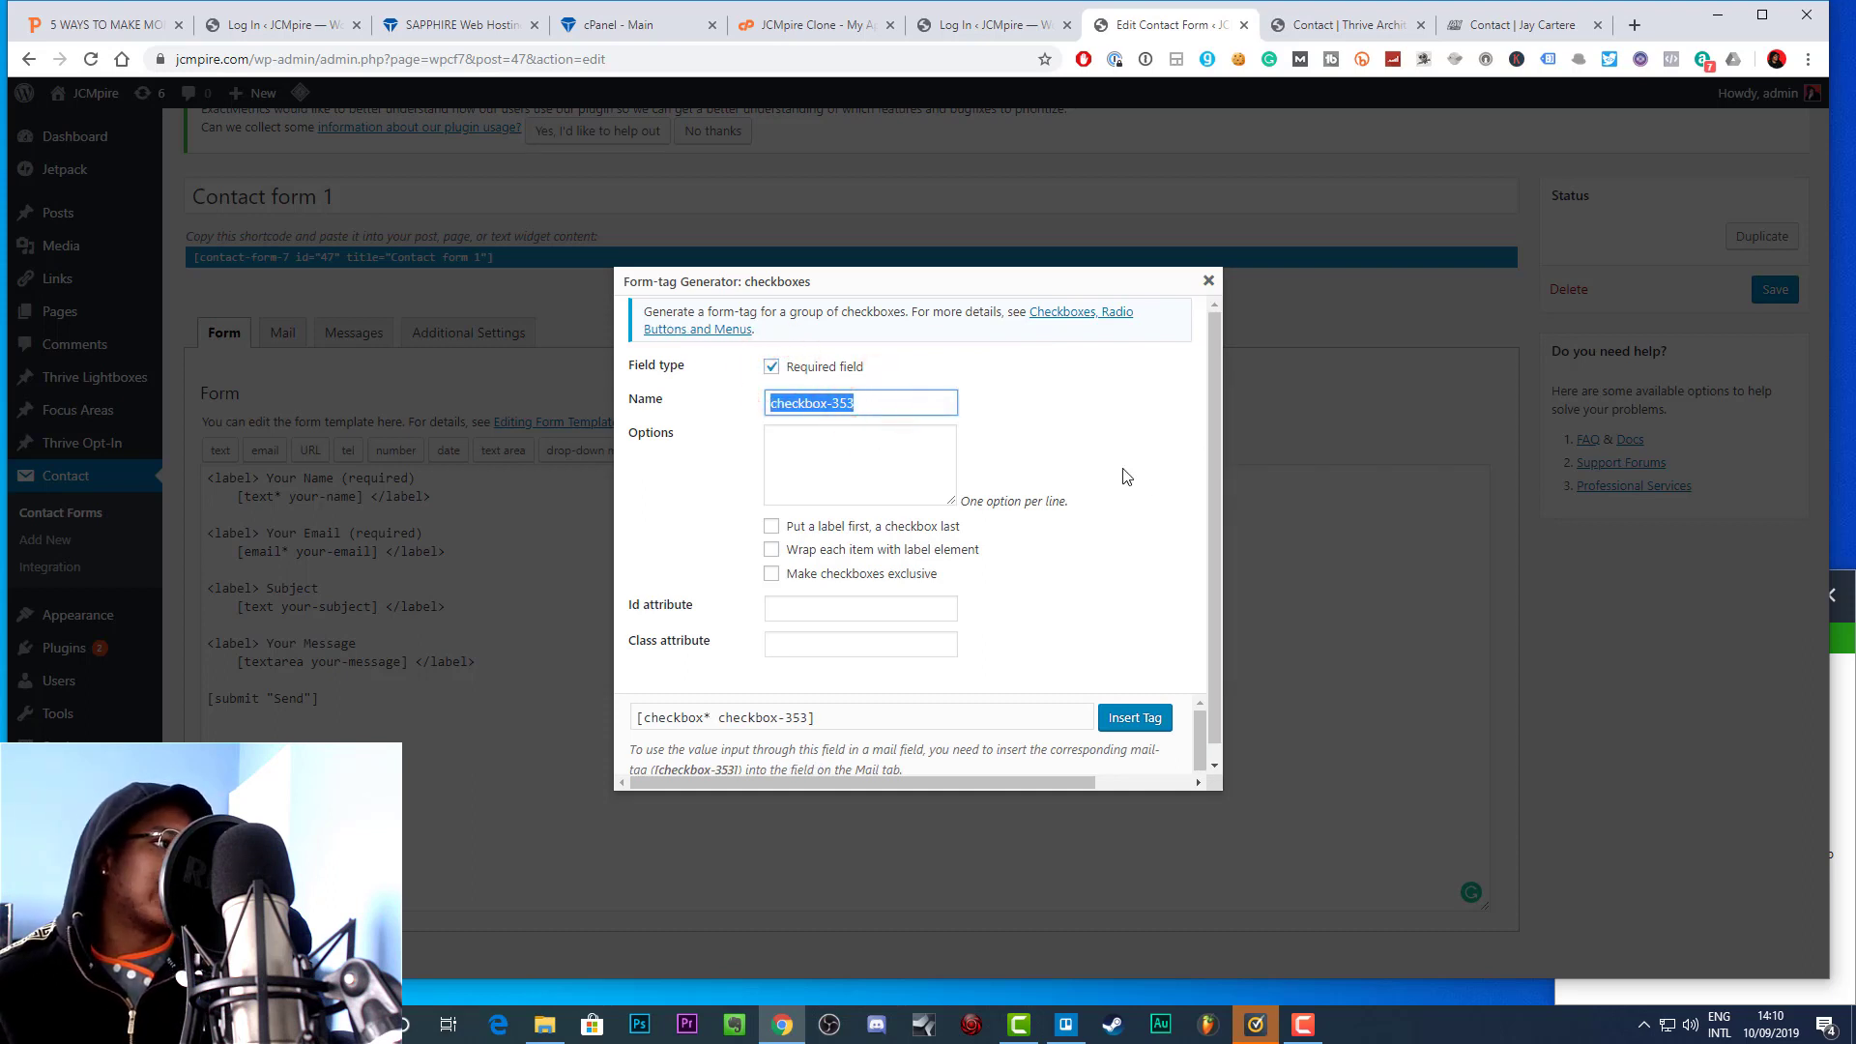
{"action": "type", "text": "What do you love?"}
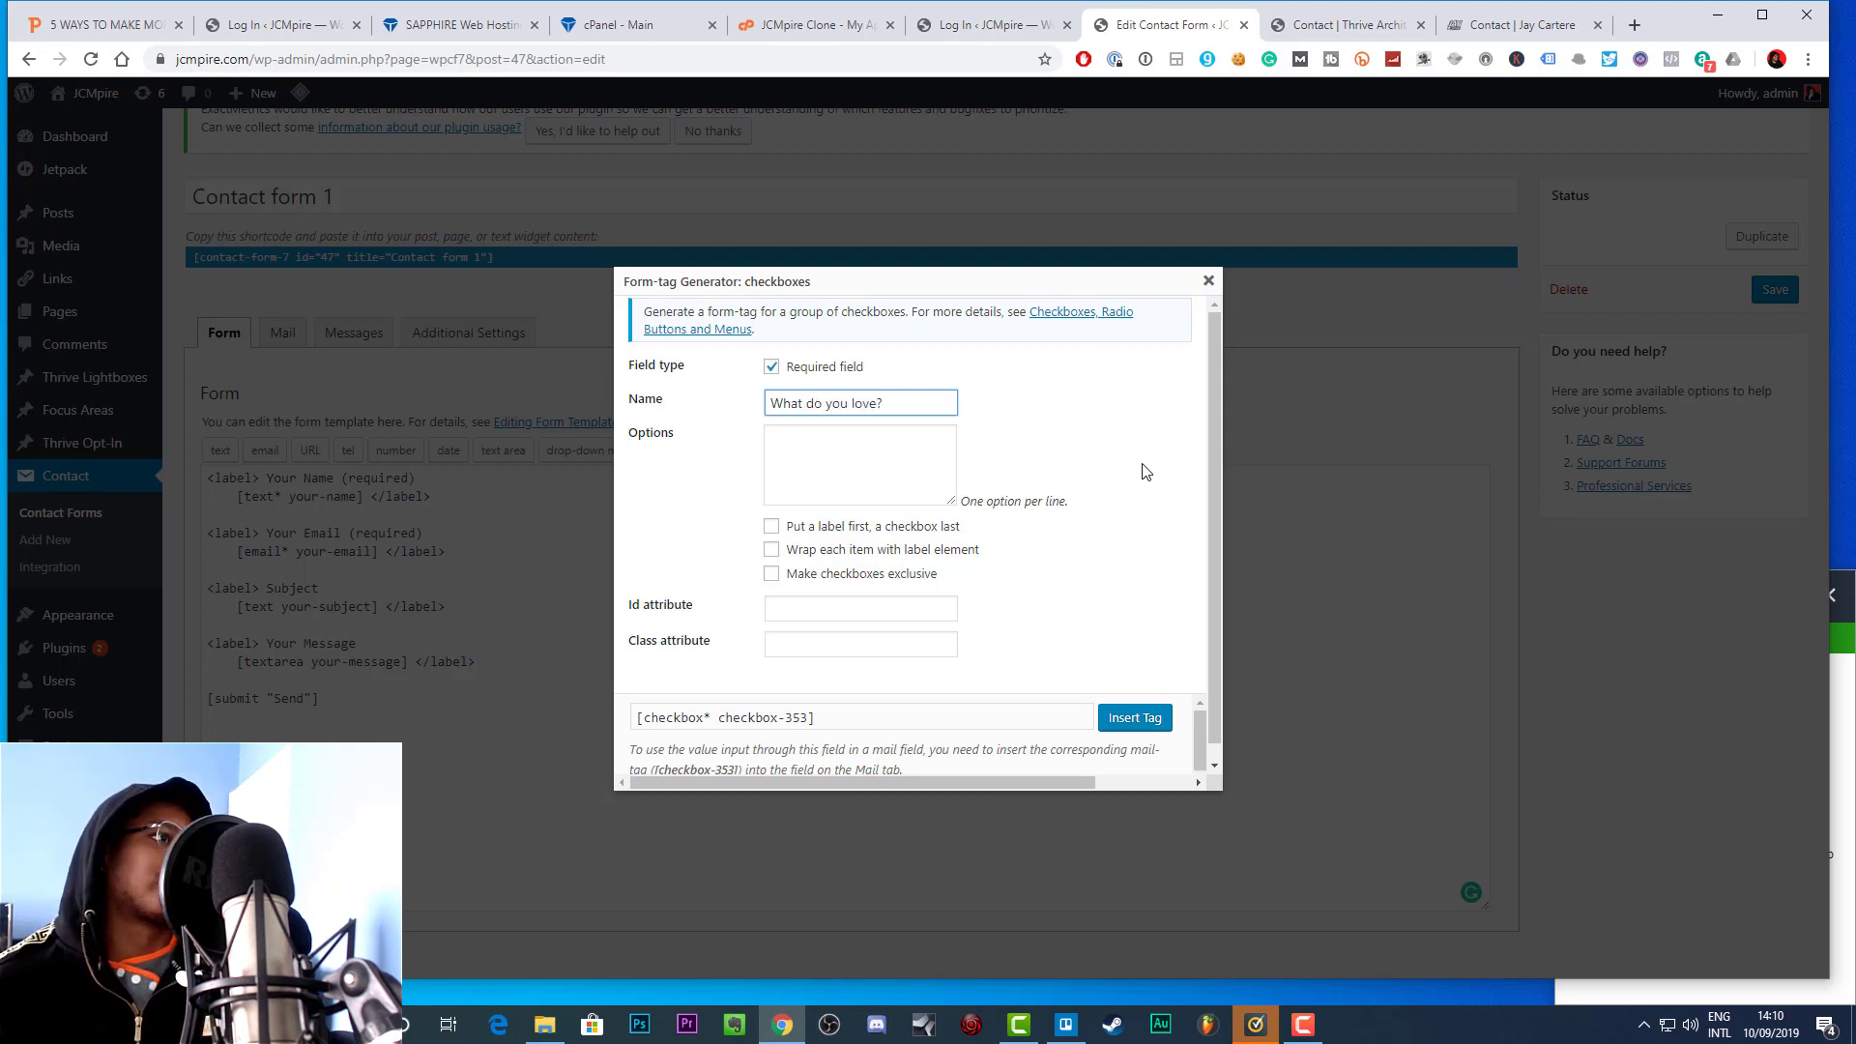
{"action": "left_click", "coordinate": [831, 452]}
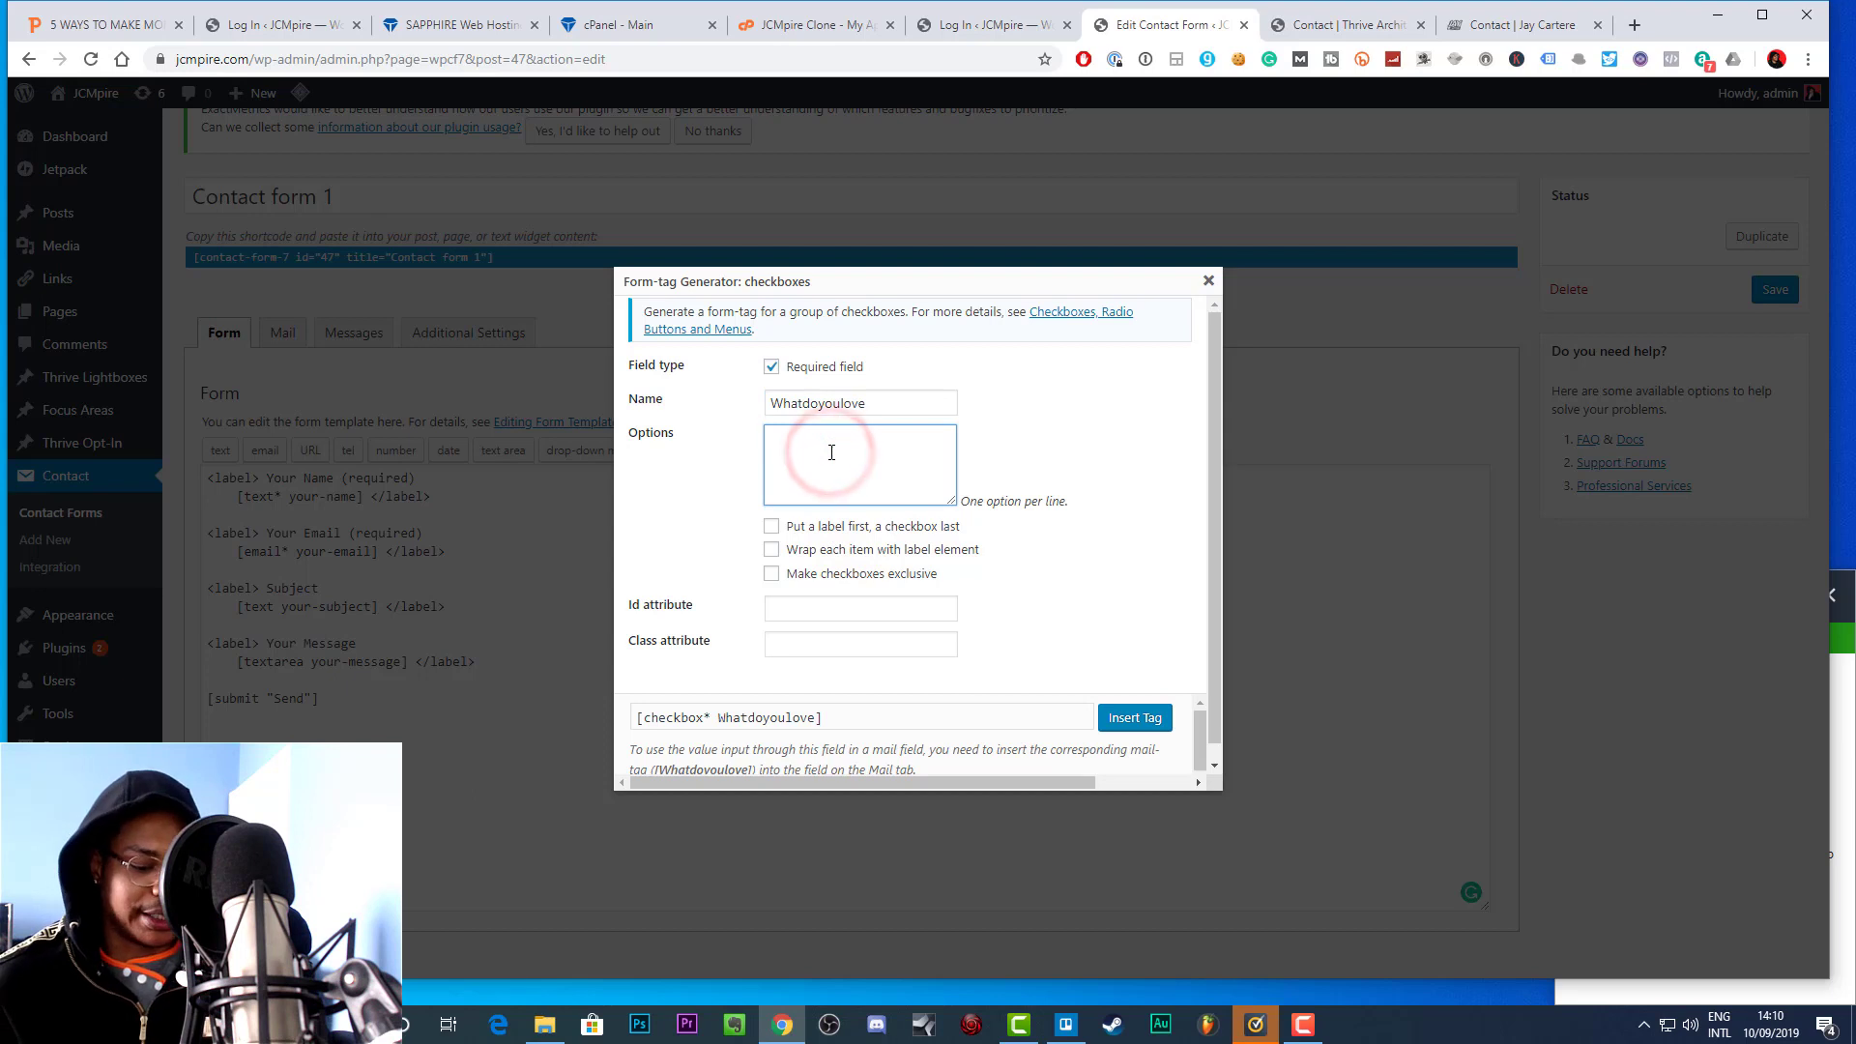
{"action": "type", "text": "Mum"}
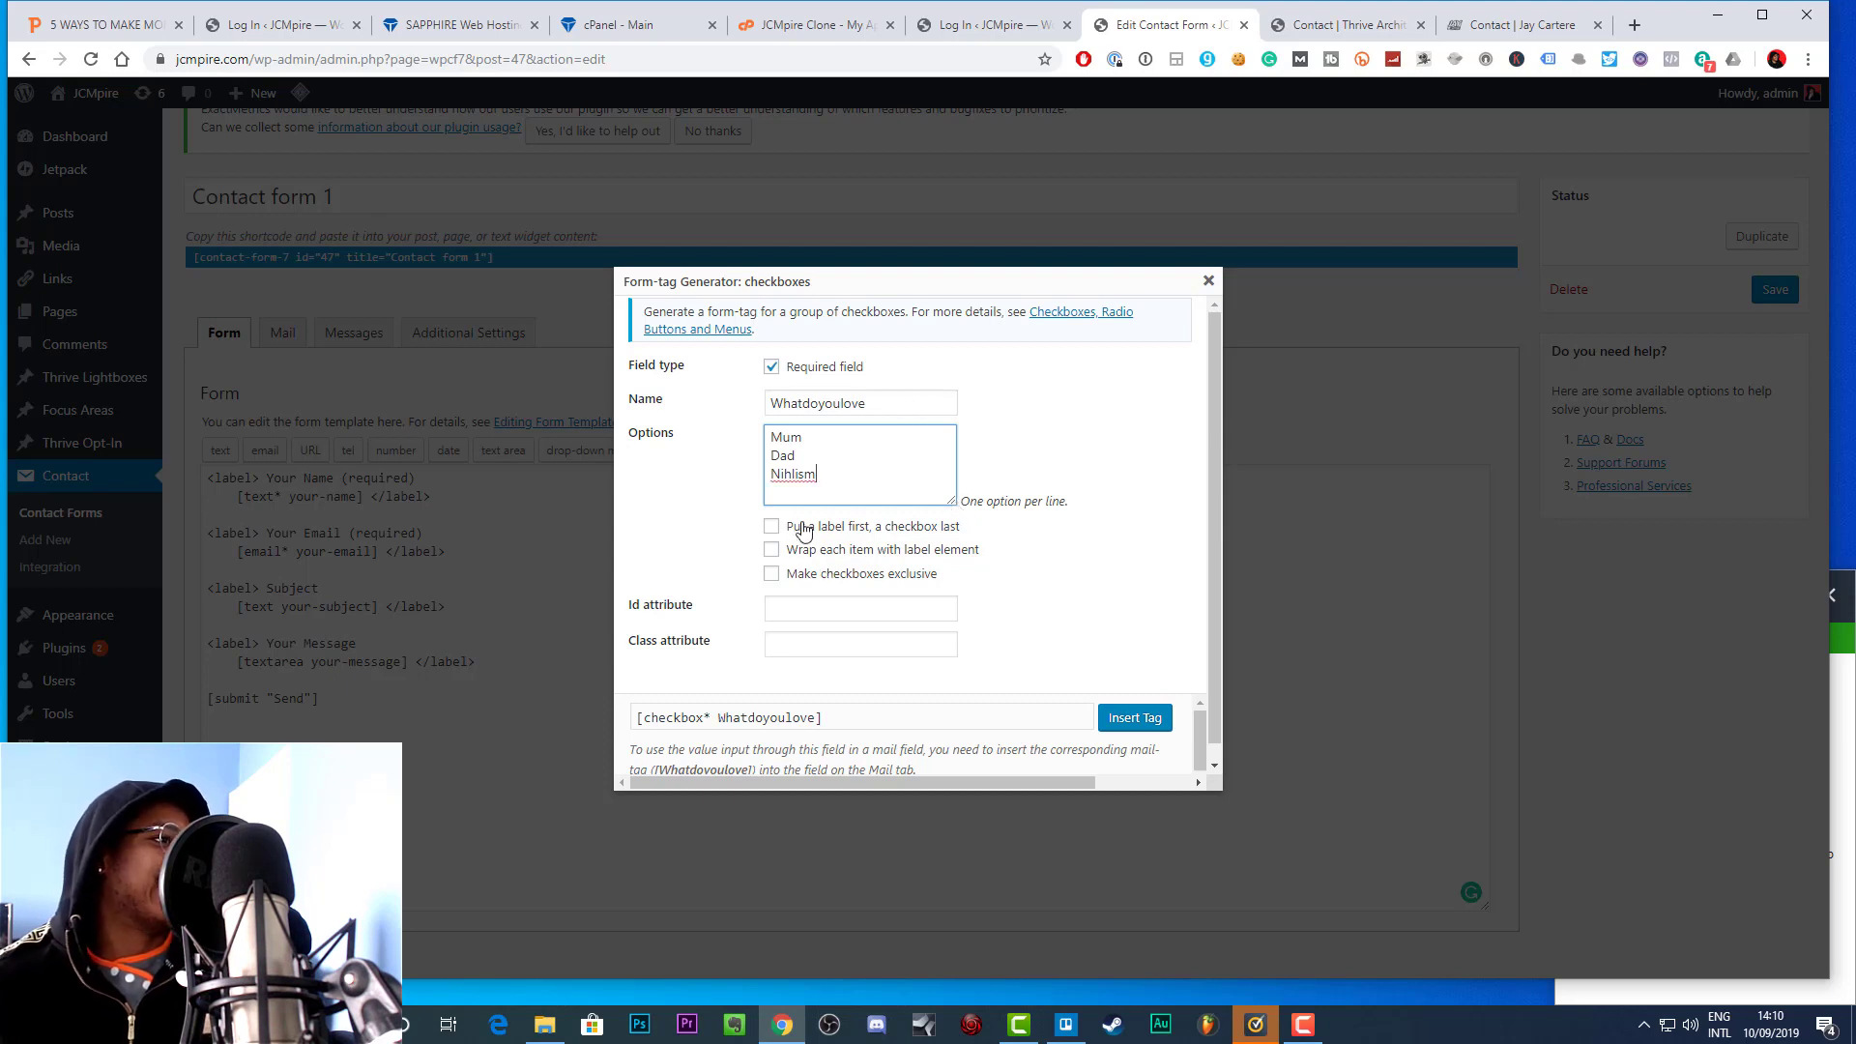
{"action": "scroll", "coordinate": [1063, 624], "scroll_direction": "down", "scroll_amount": 1}
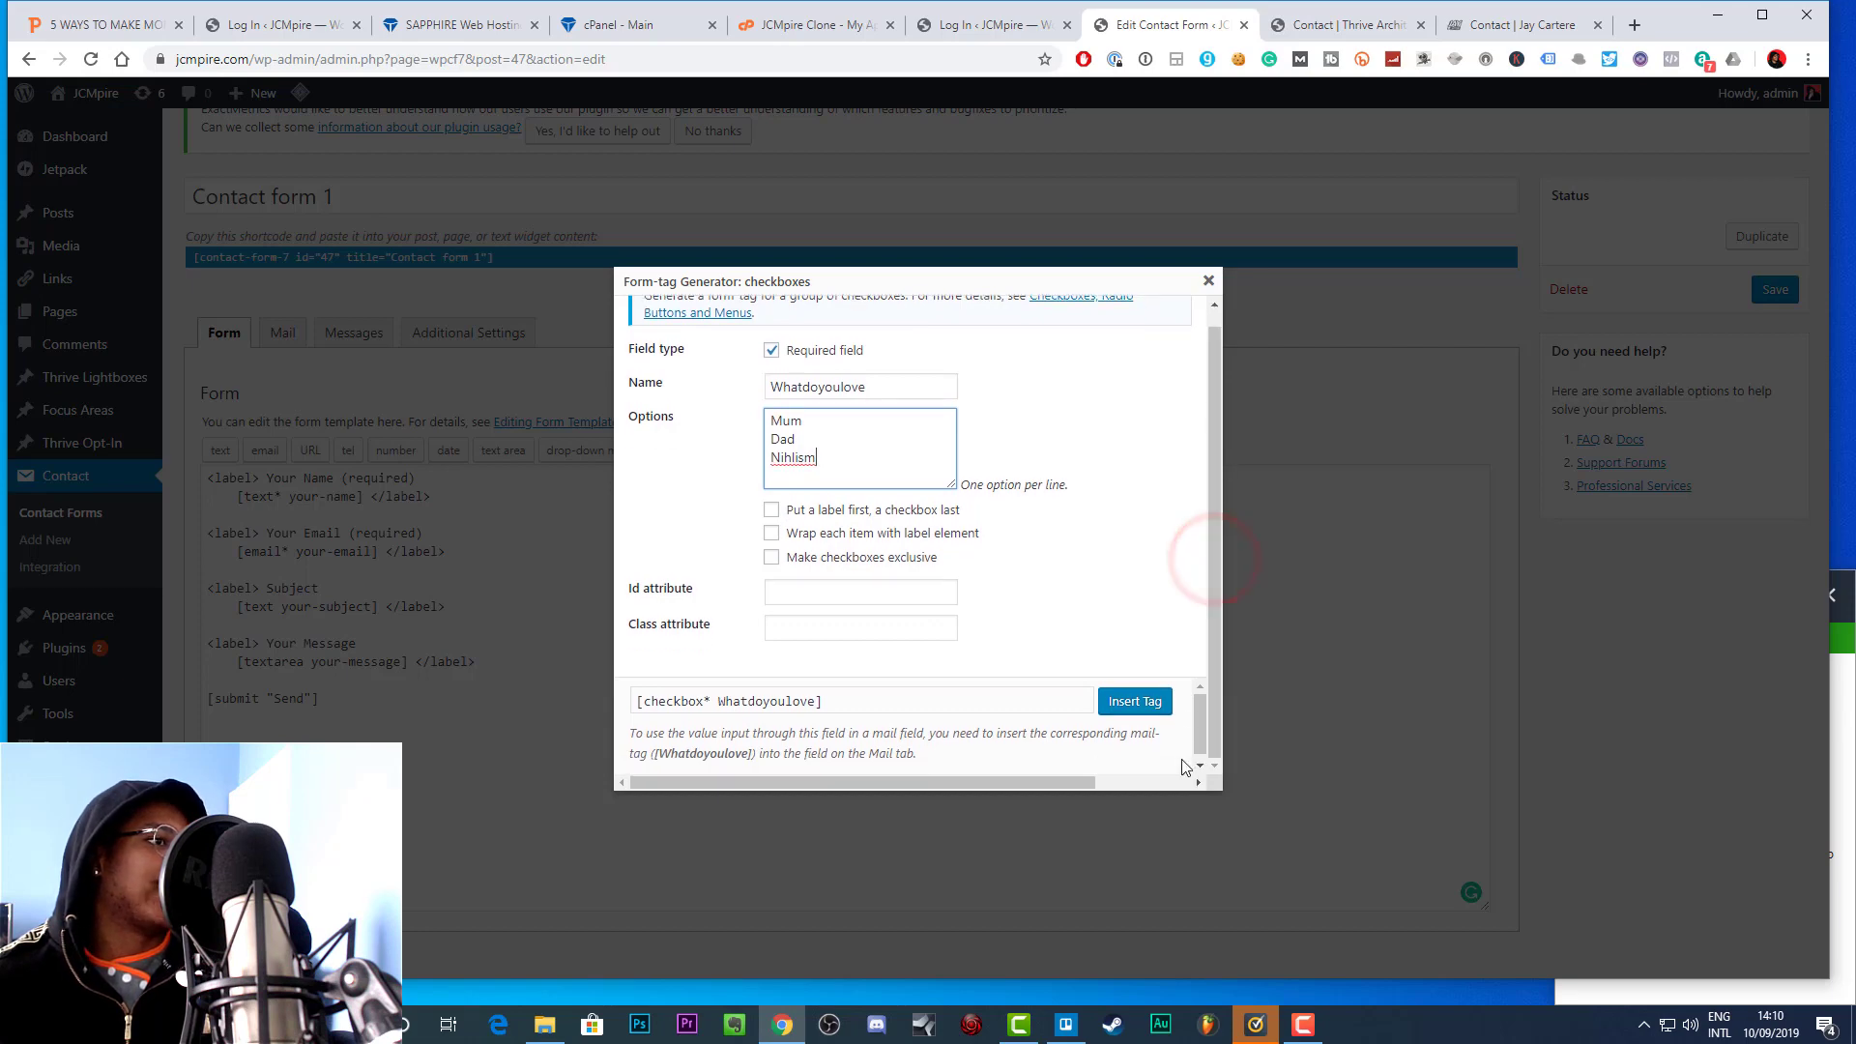
{"action": "left_click", "coordinate": [1135, 705]}
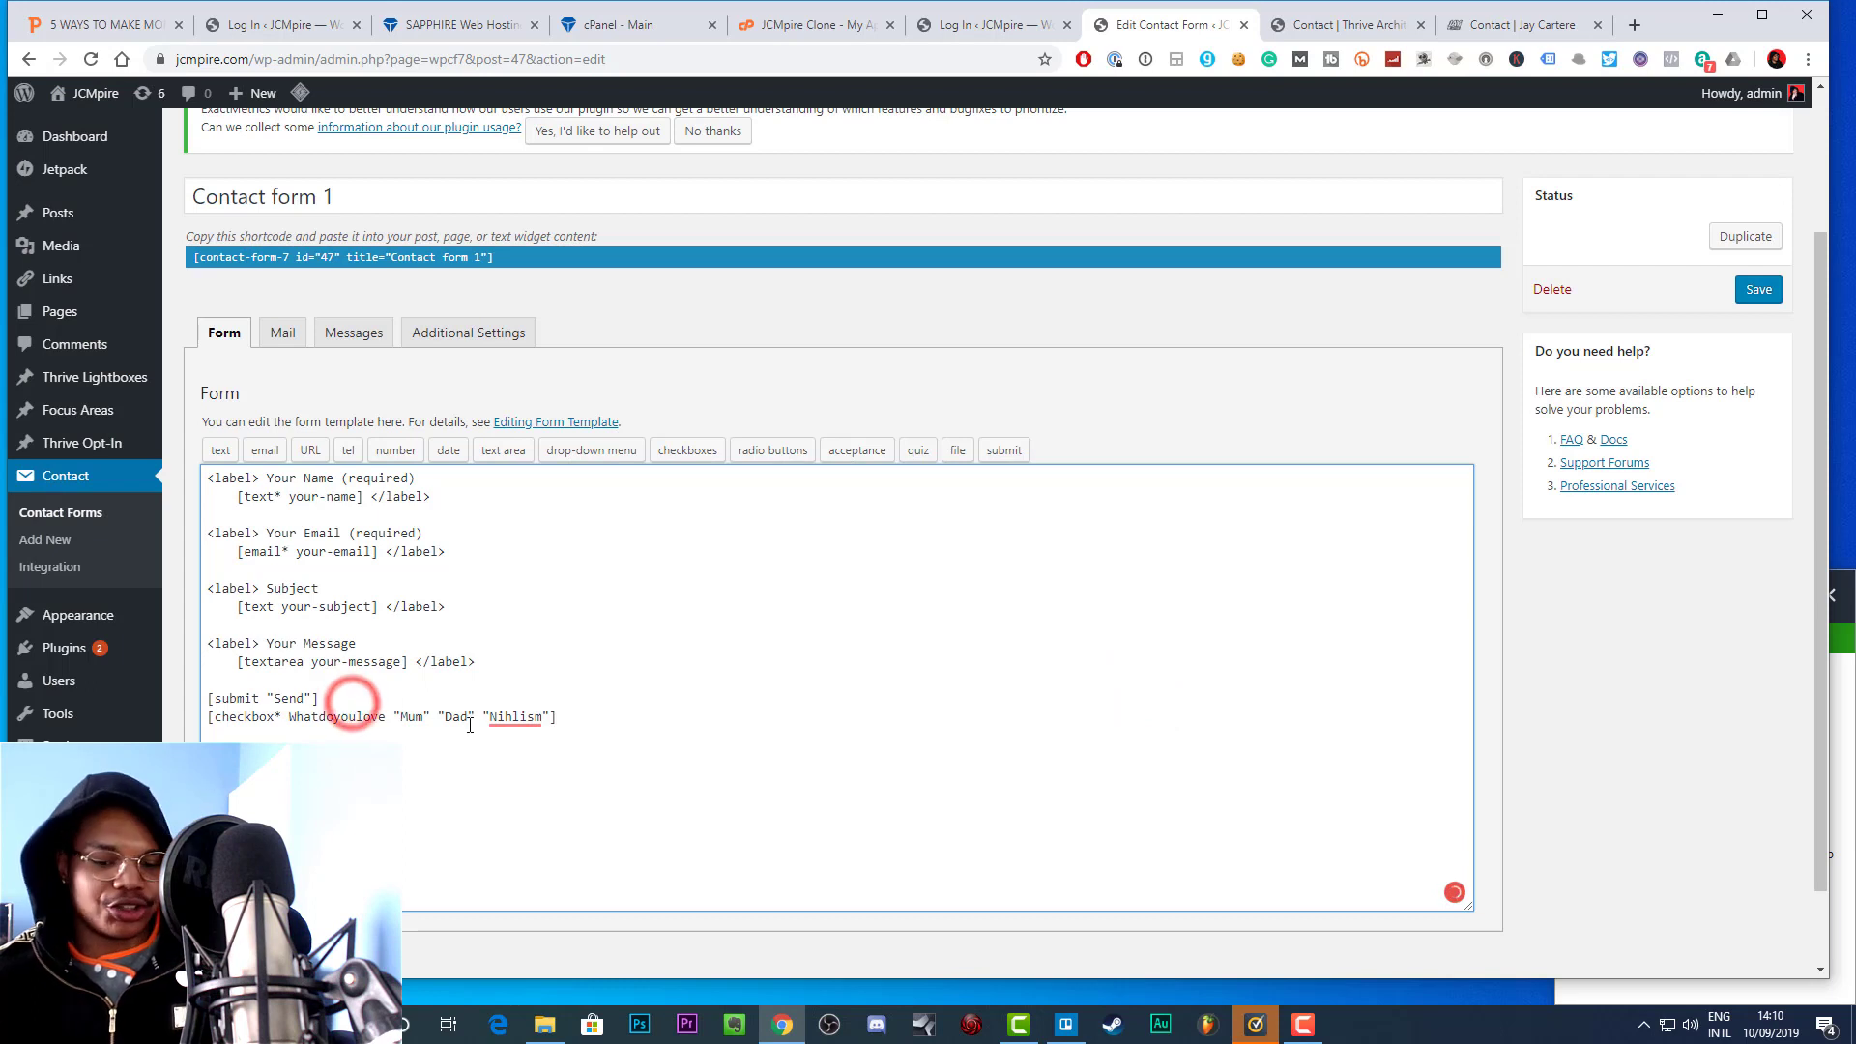
Move the checkbox tag onto its own line between the Subject and Your Message fields, and save the contact form
{"action": "left_click_drag", "start_coordinate": [568, 717], "coordinate": [238, 720]}
{"action": "key", "text": "ctrl+c"}
{"action": "key", "text": "BackSpace"}
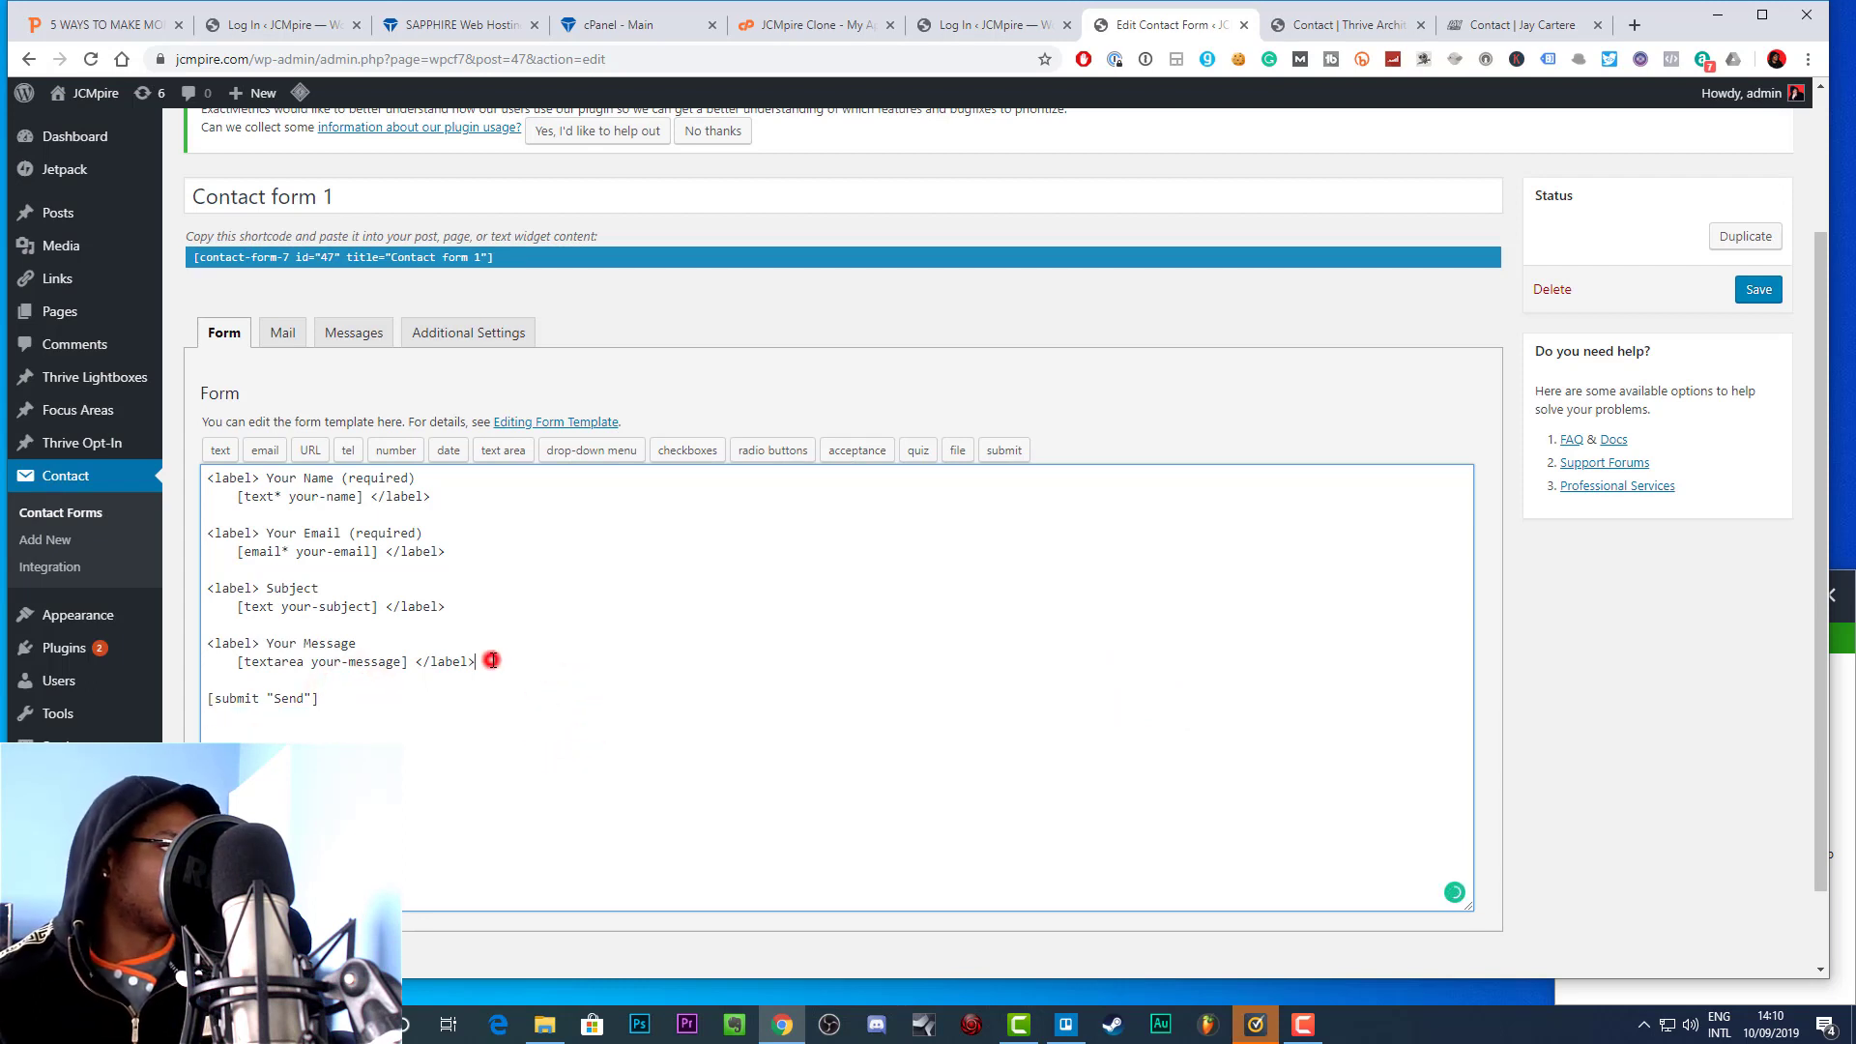
{"action": "key", "text": "Return"}
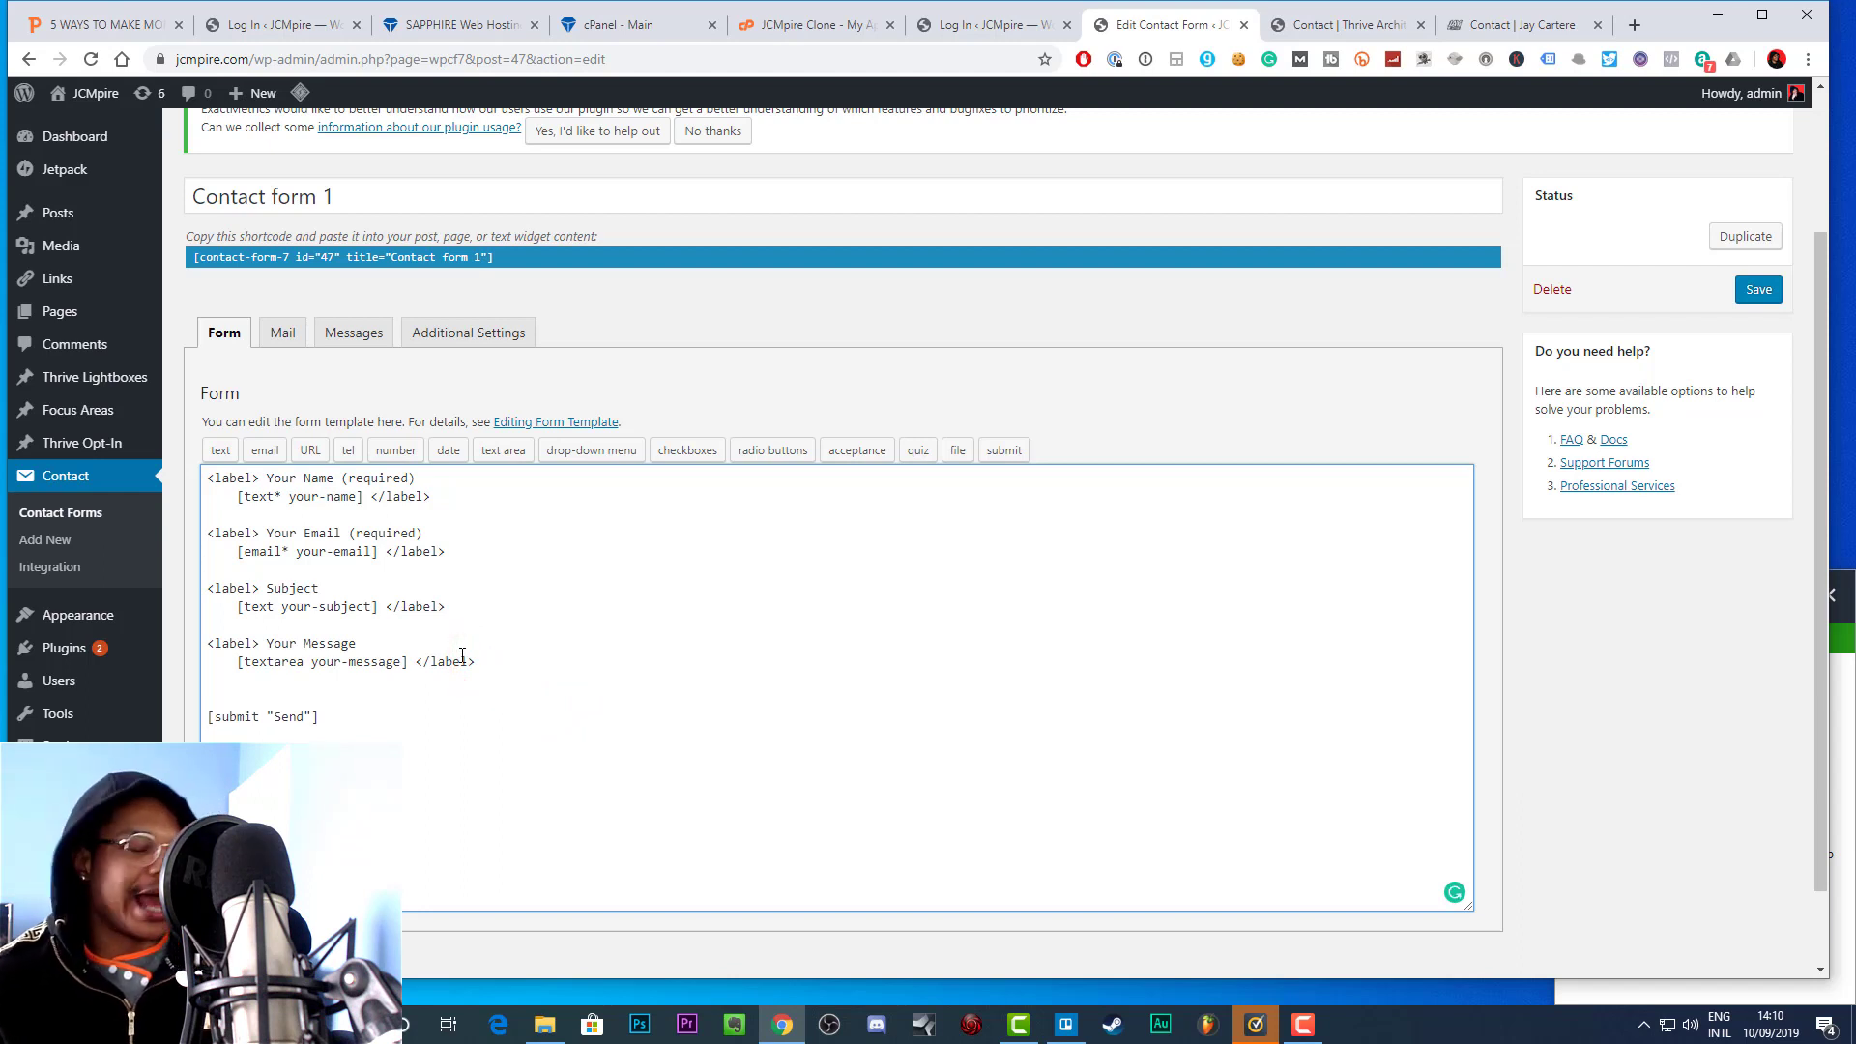
{"action": "key", "text": "BackSpace"}
{"action": "left_click", "coordinate": [454, 606]}
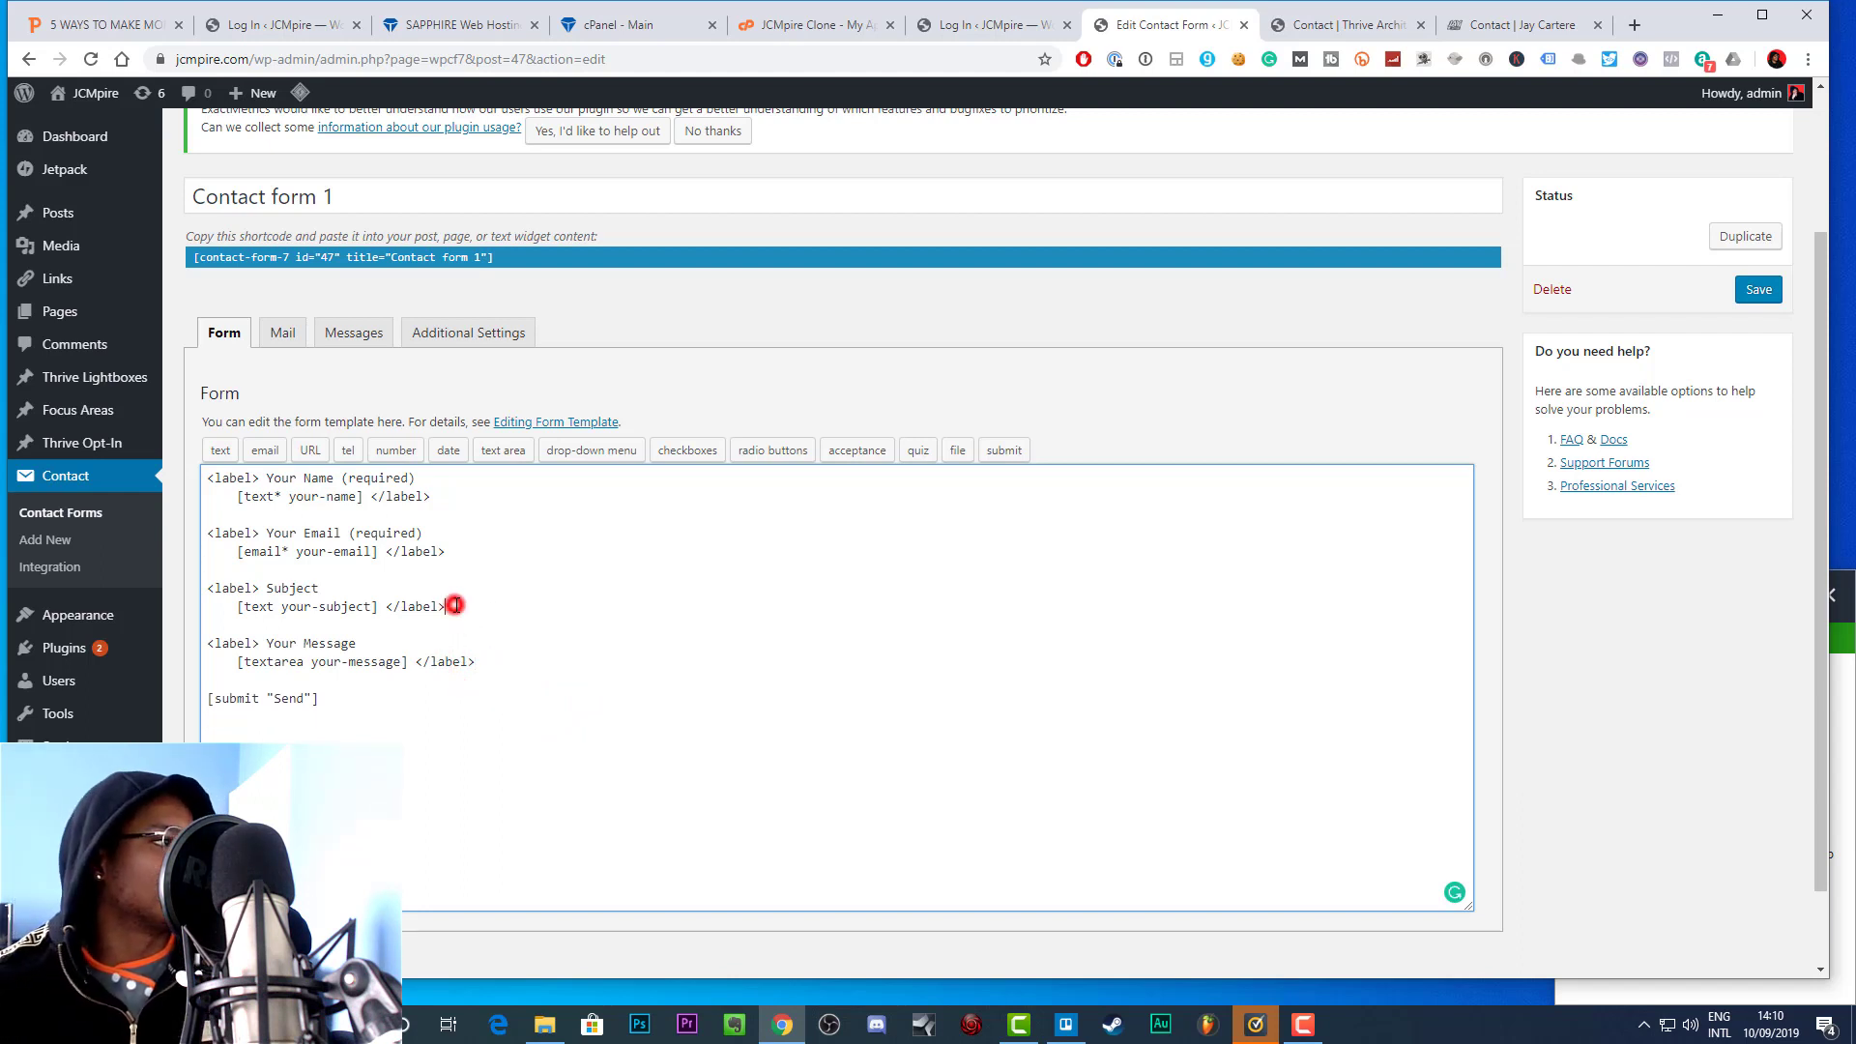
{"action": "key", "text": "Return"}
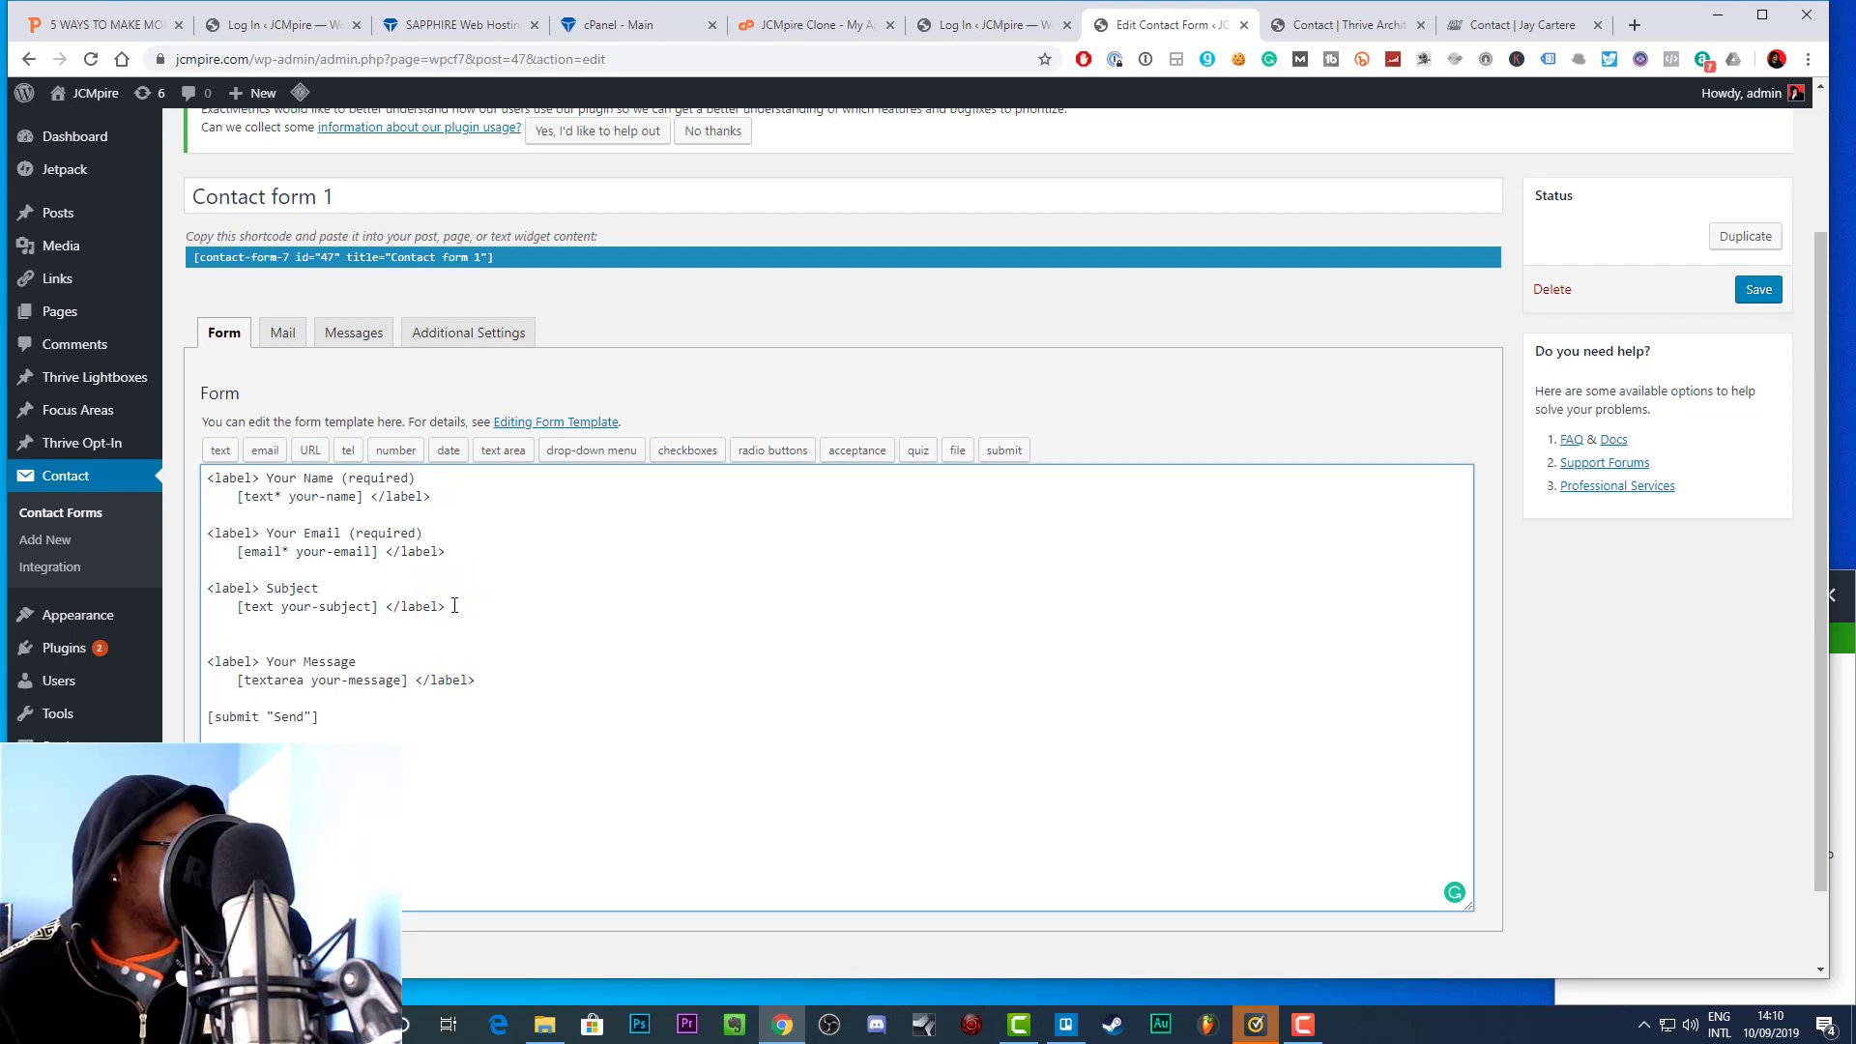
{"action": "key", "text": "Return"}
{"action": "key", "text": "ctrl+v"}
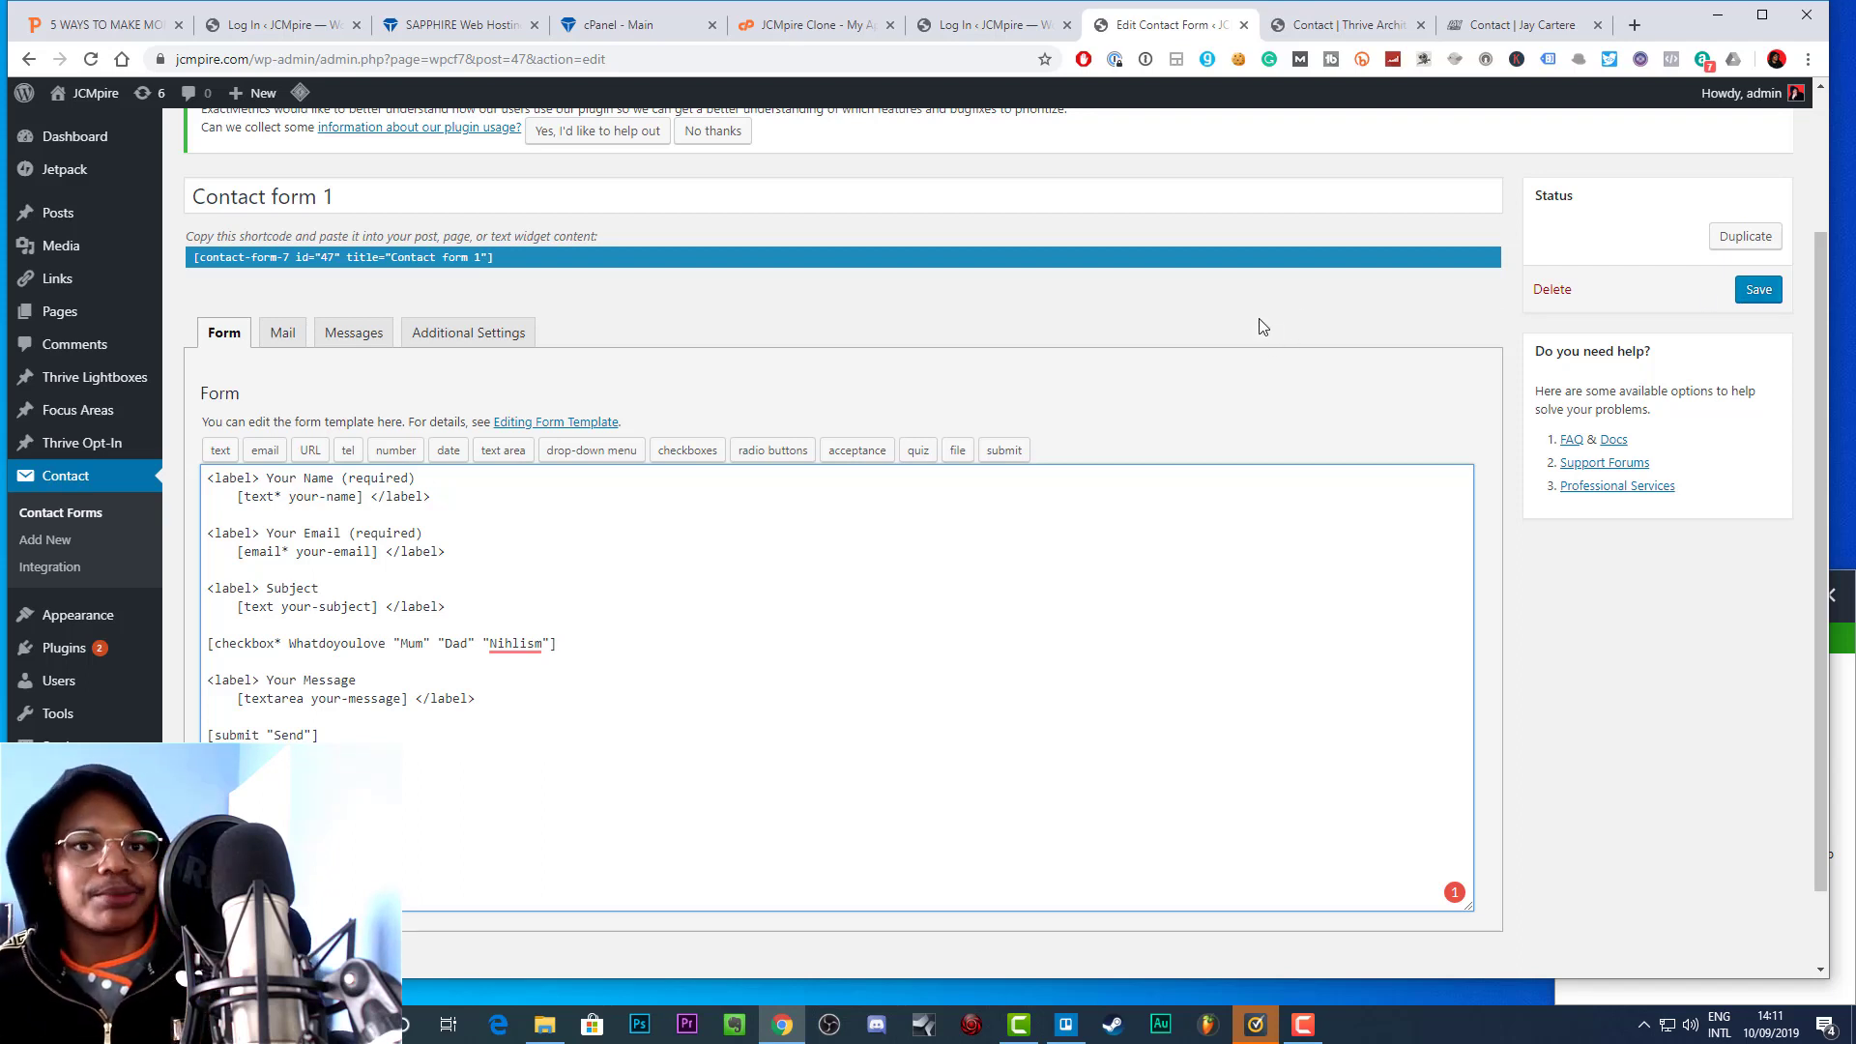
{"action": "left_click", "coordinate": [1765, 292]}
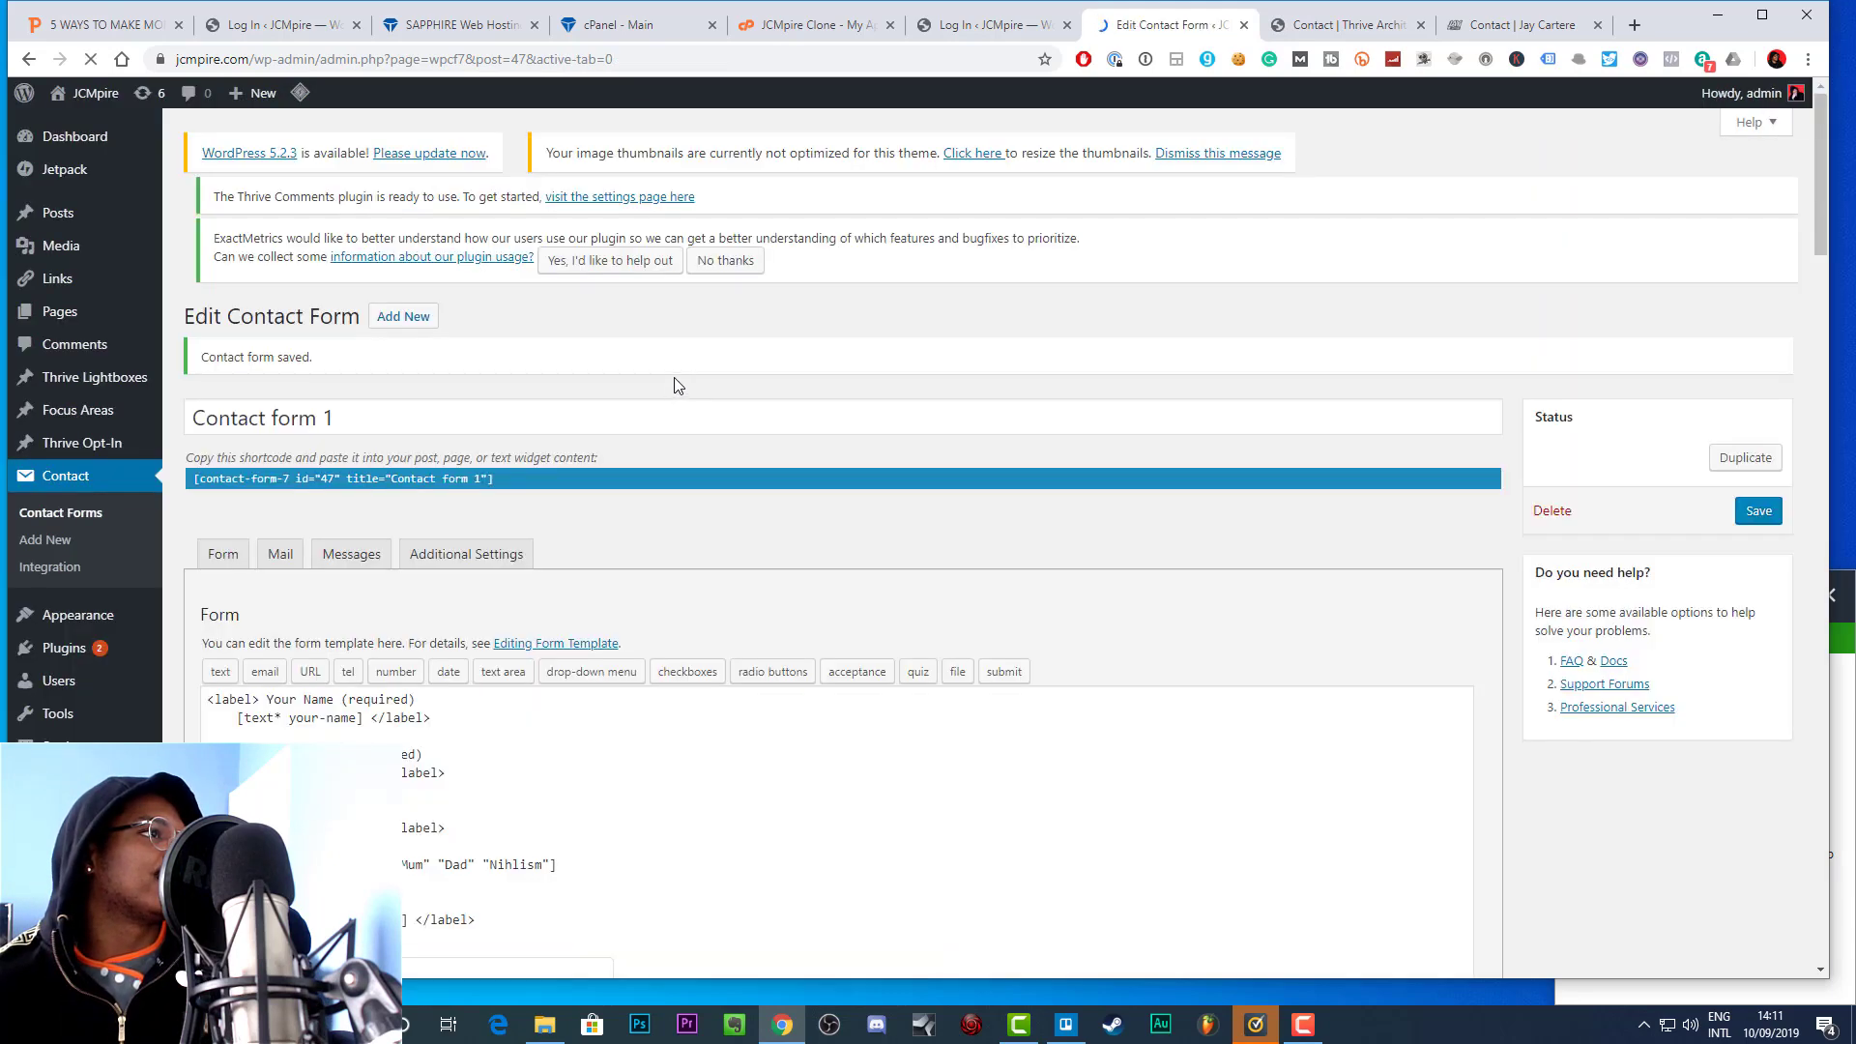
Copy the shortcode [contact-form-7 id="47" title="Contact form 1"] of the saved contact form
{"action": "scroll", "coordinate": [740, 587], "scroll_direction": "up", "scroll_amount": 4}
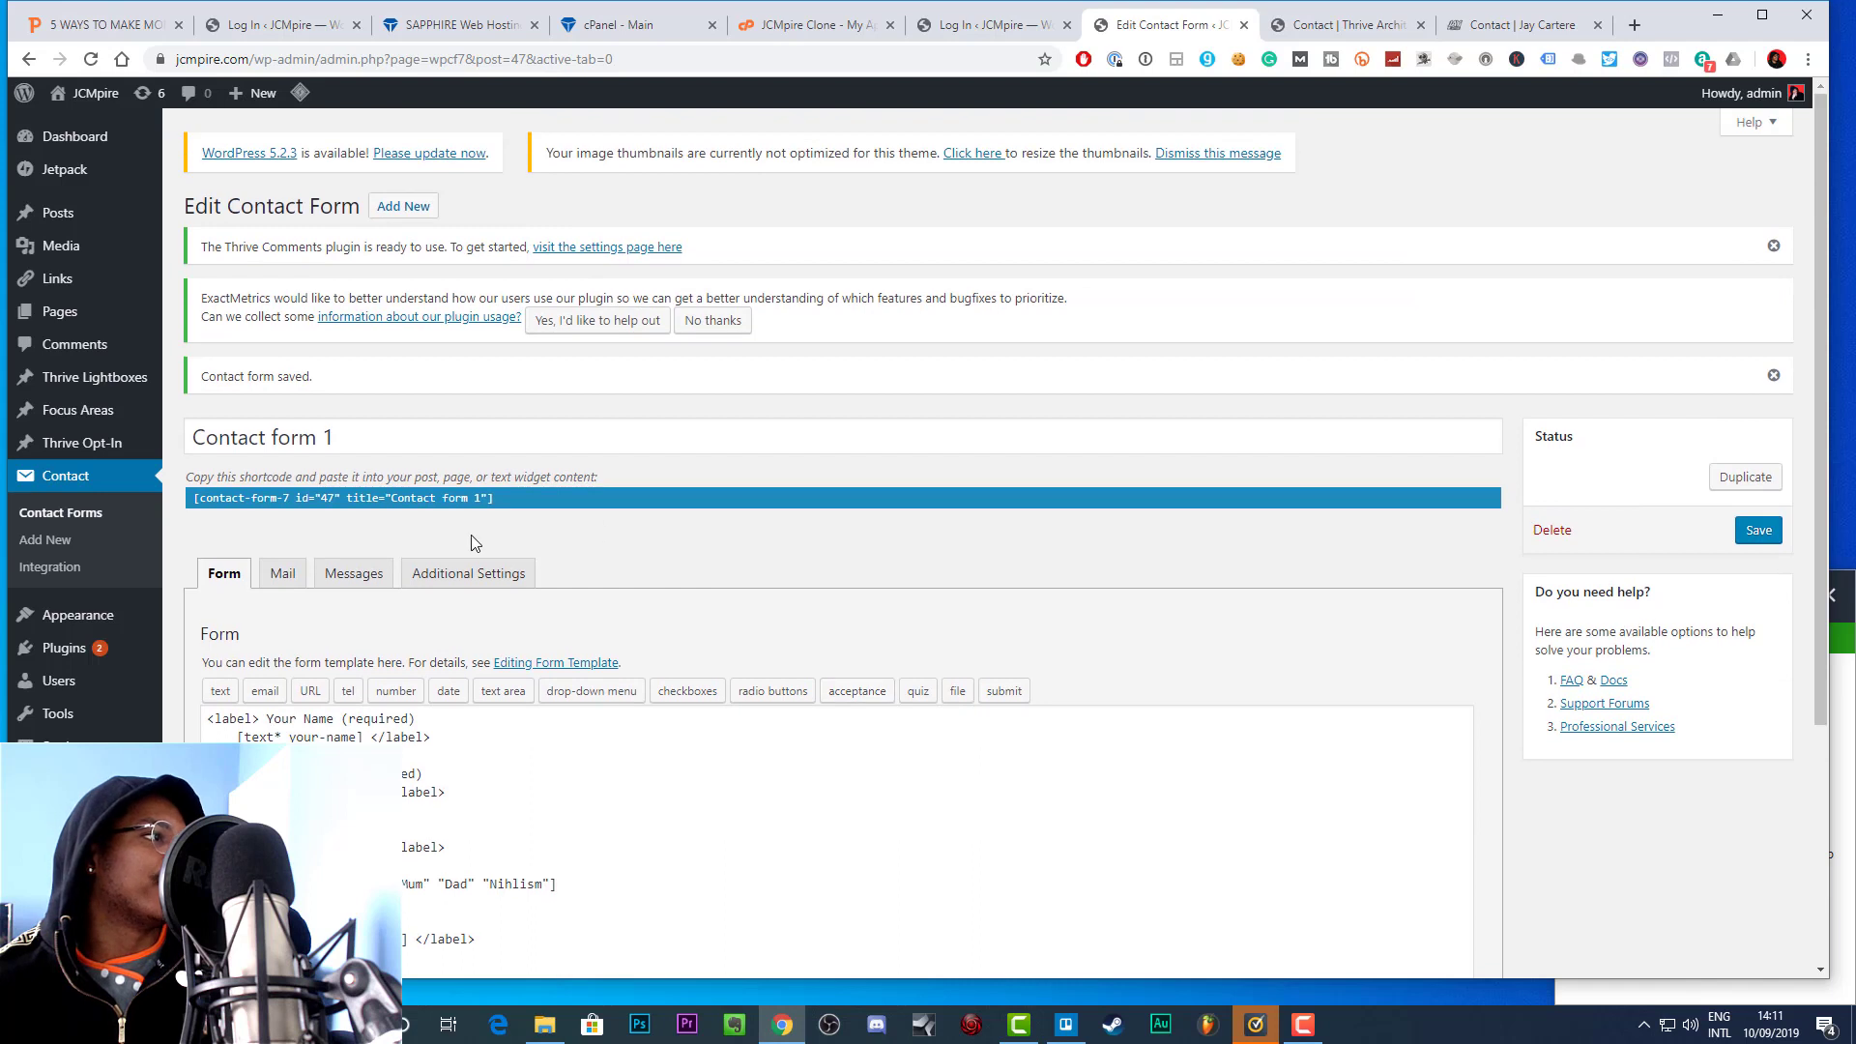
{"action": "scroll", "coordinate": [474, 541], "scroll_direction": "down", "scroll_amount": 1}
{"action": "left_click", "coordinate": [507, 400]}
{"action": "key", "text": "ctrl+c"}
{"action": "left_click_drag", "start_coordinate": [447, 404], "coordinate": [546, 410]}
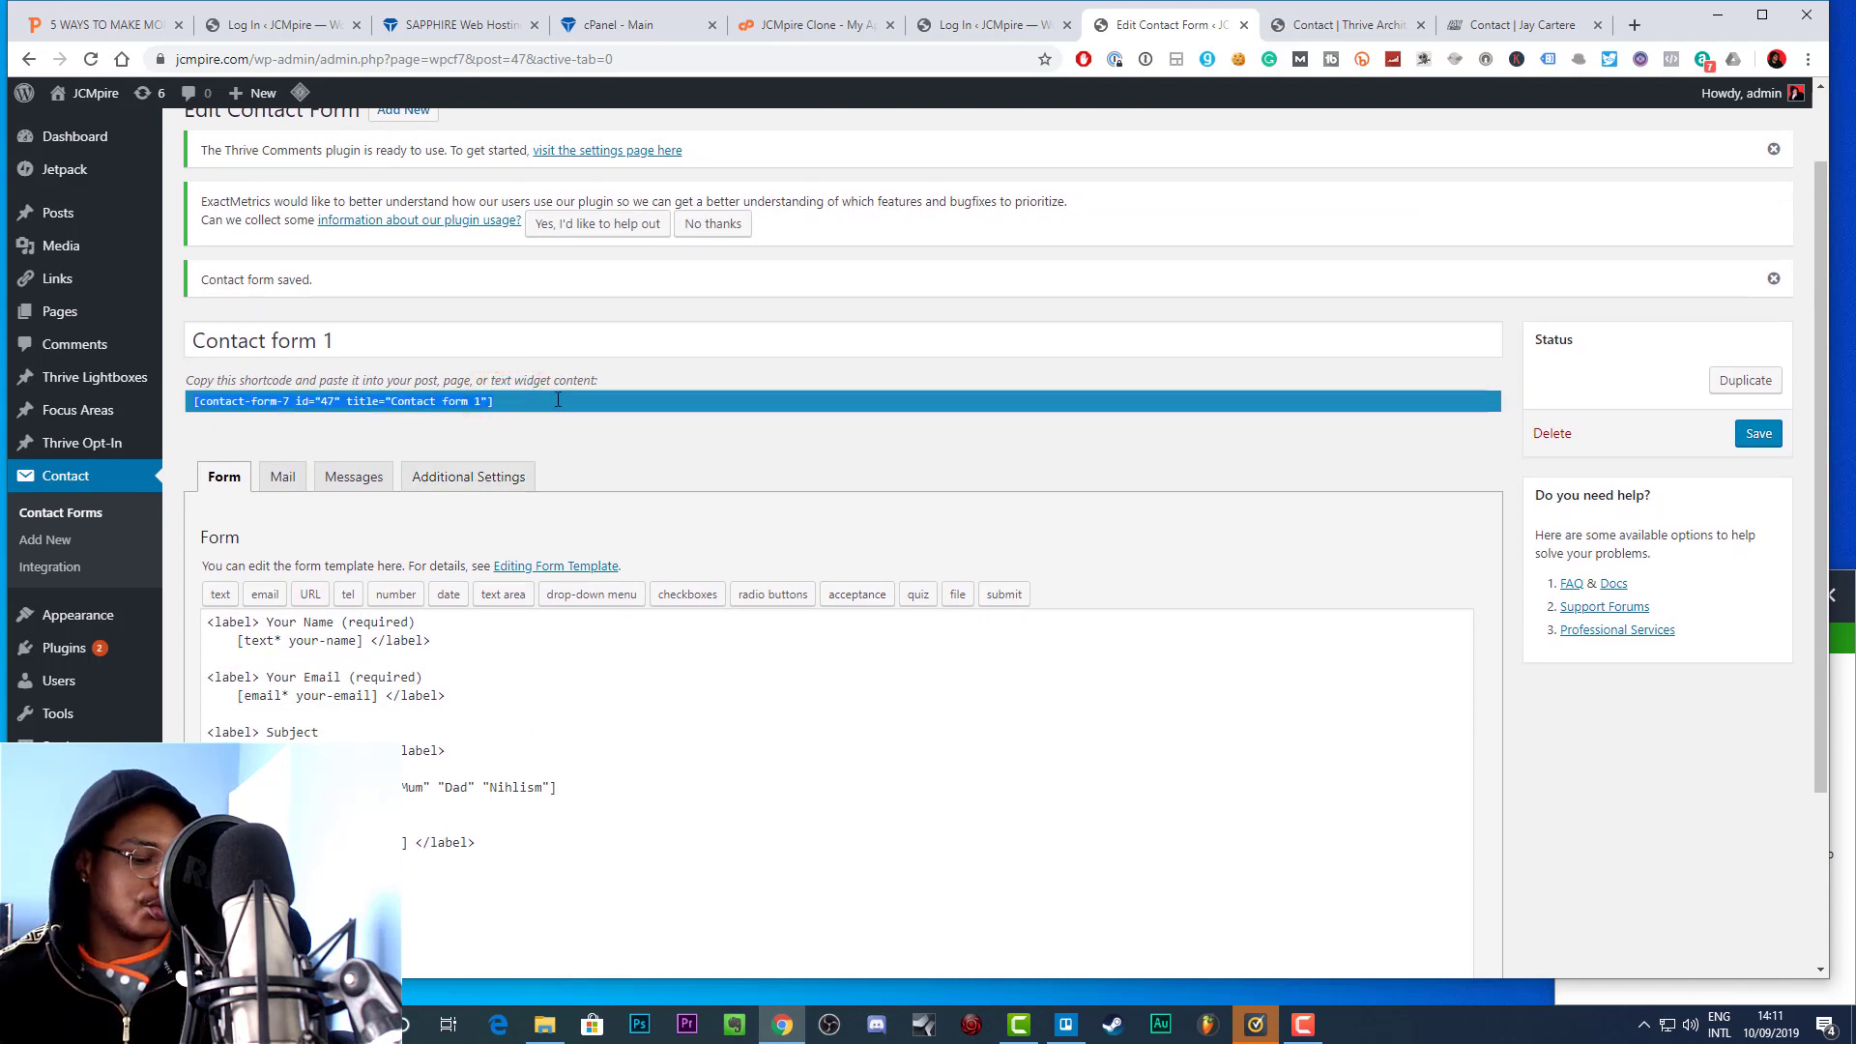
Review the contact form's mail template, its response messages and its additional settings
{"action": "left_click", "coordinate": [355, 476]}
{"action": "left_click", "coordinate": [281, 477]}
{"action": "scroll", "coordinate": [358, 435], "scroll_direction": "down", "scroll_amount": 2}
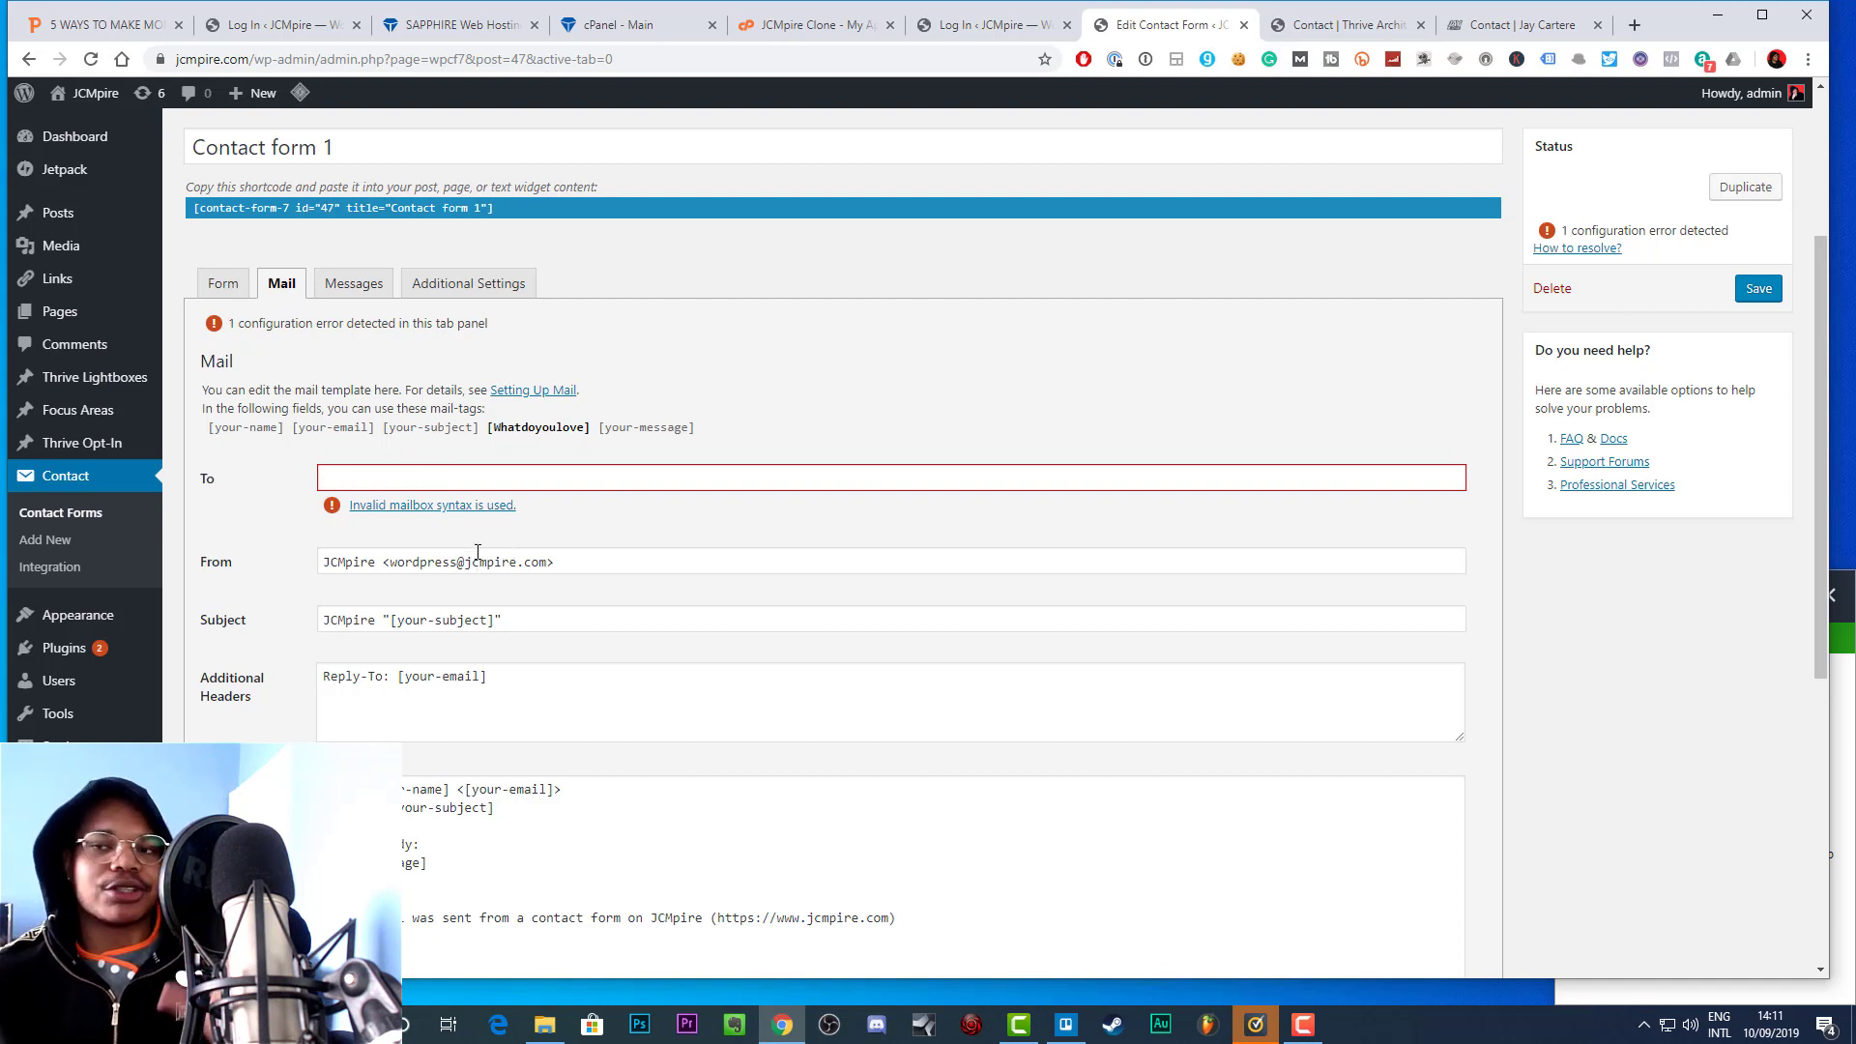
{"action": "left_click", "coordinate": [359, 278]}
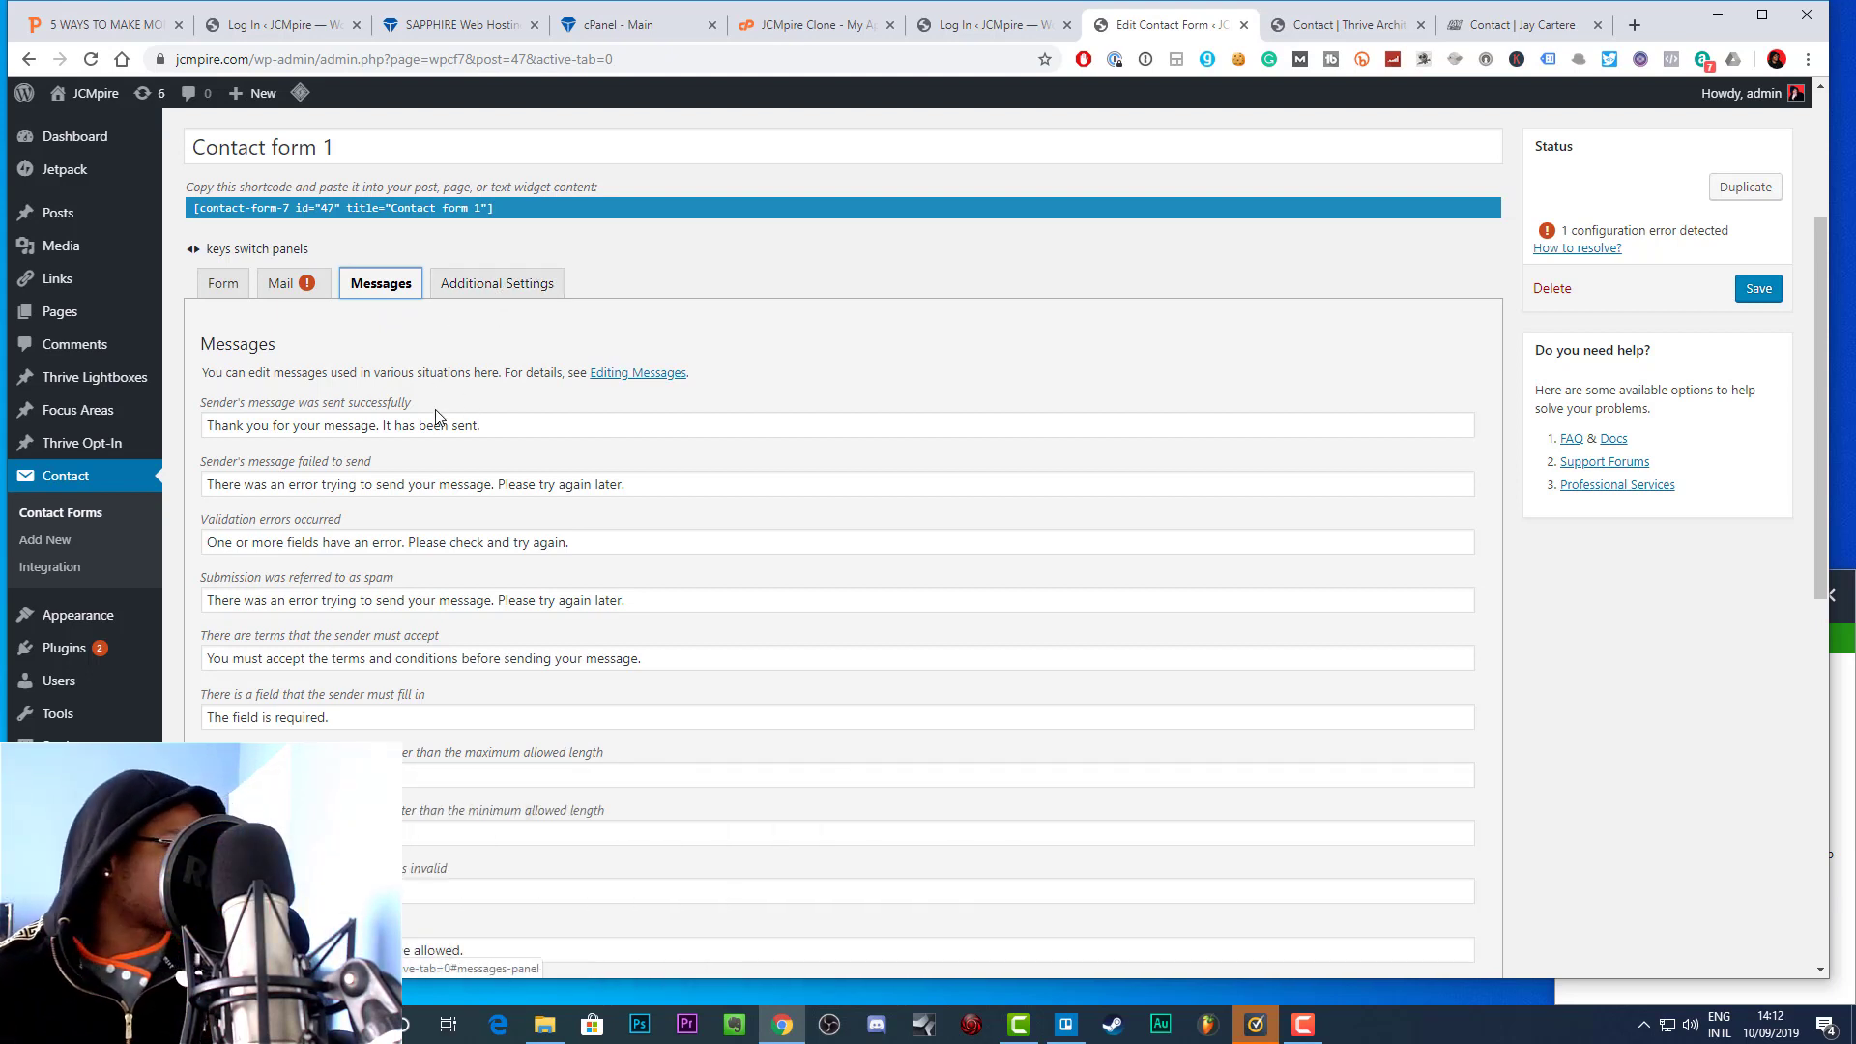
{"action": "scroll", "coordinate": [348, 374], "scroll_direction": "down", "scroll_amount": 2}
{"action": "scroll", "coordinate": [454, 443], "scroll_direction": "up", "scroll_amount": 2}
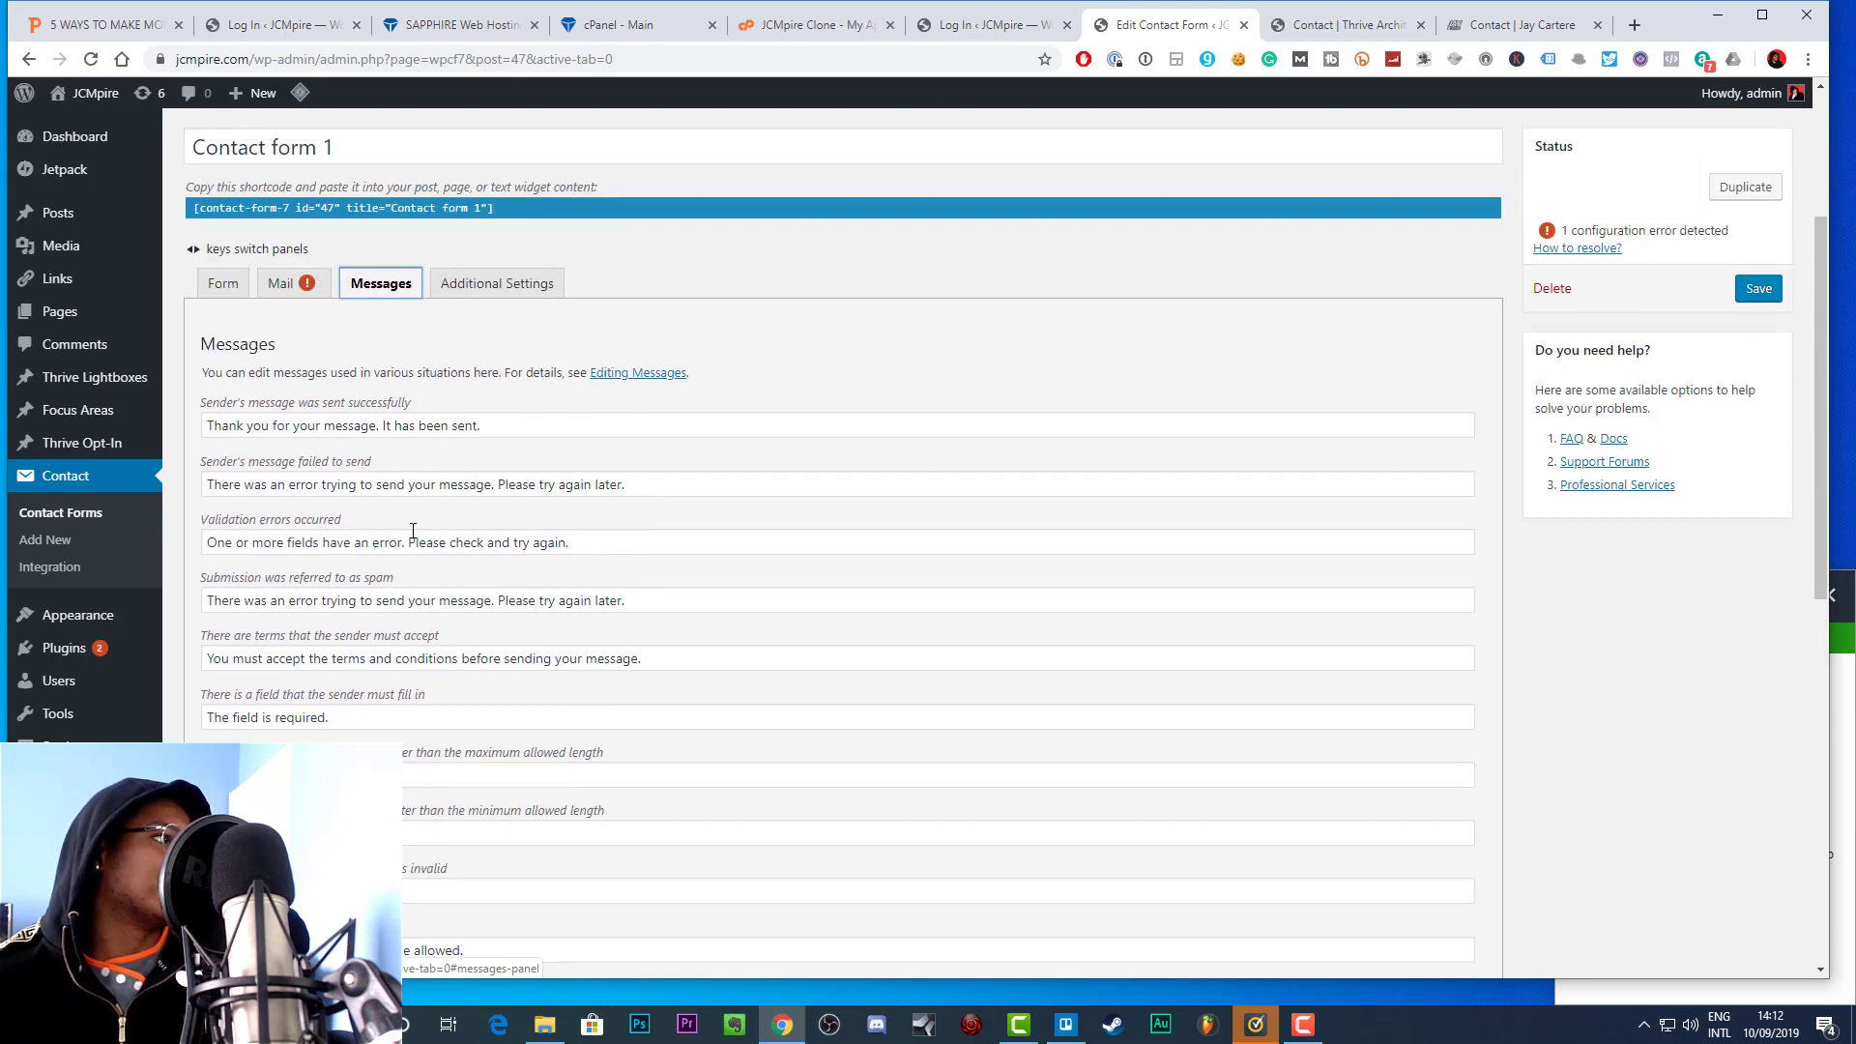
{"action": "scroll", "coordinate": [412, 531], "scroll_direction": "down", "scroll_amount": 9}
{"action": "scroll", "coordinate": [431, 497], "scroll_direction": "up", "scroll_amount": 7}
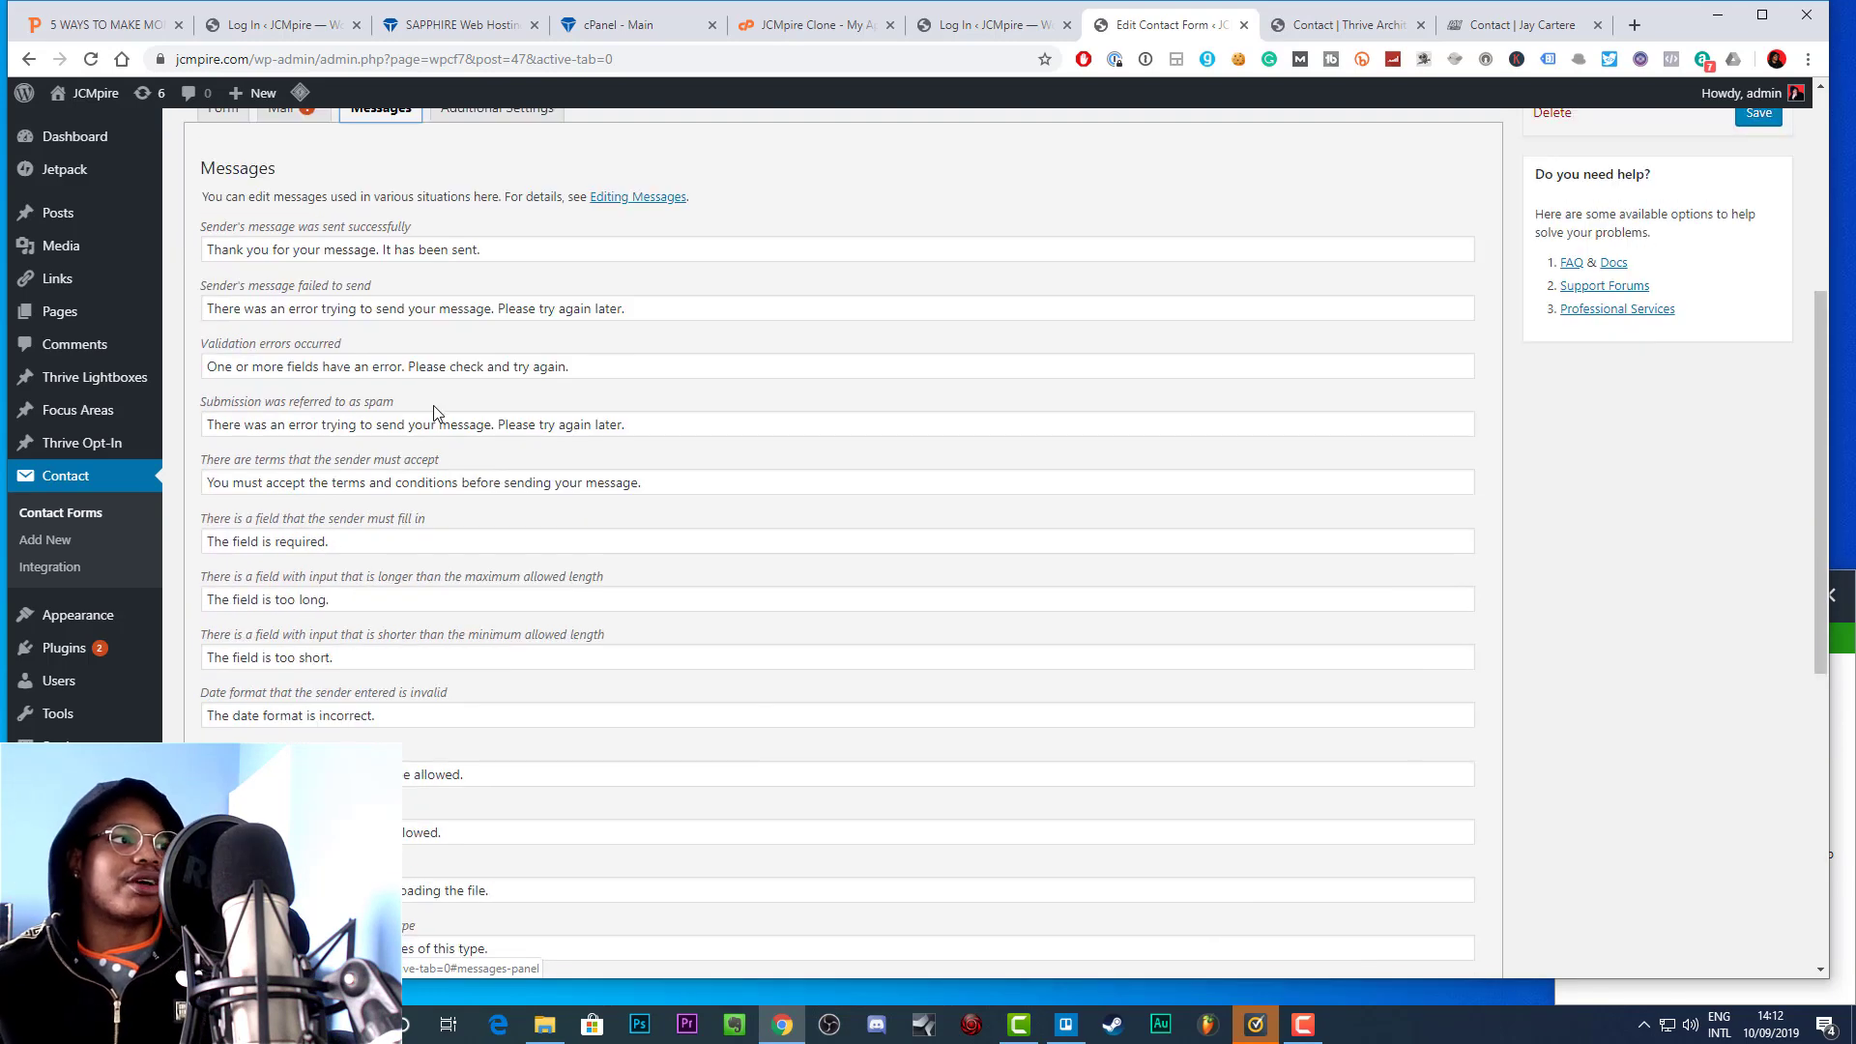
{"action": "scroll", "coordinate": [433, 404], "scroll_direction": "up", "scroll_amount": 5}
{"action": "left_click", "coordinate": [498, 493]}
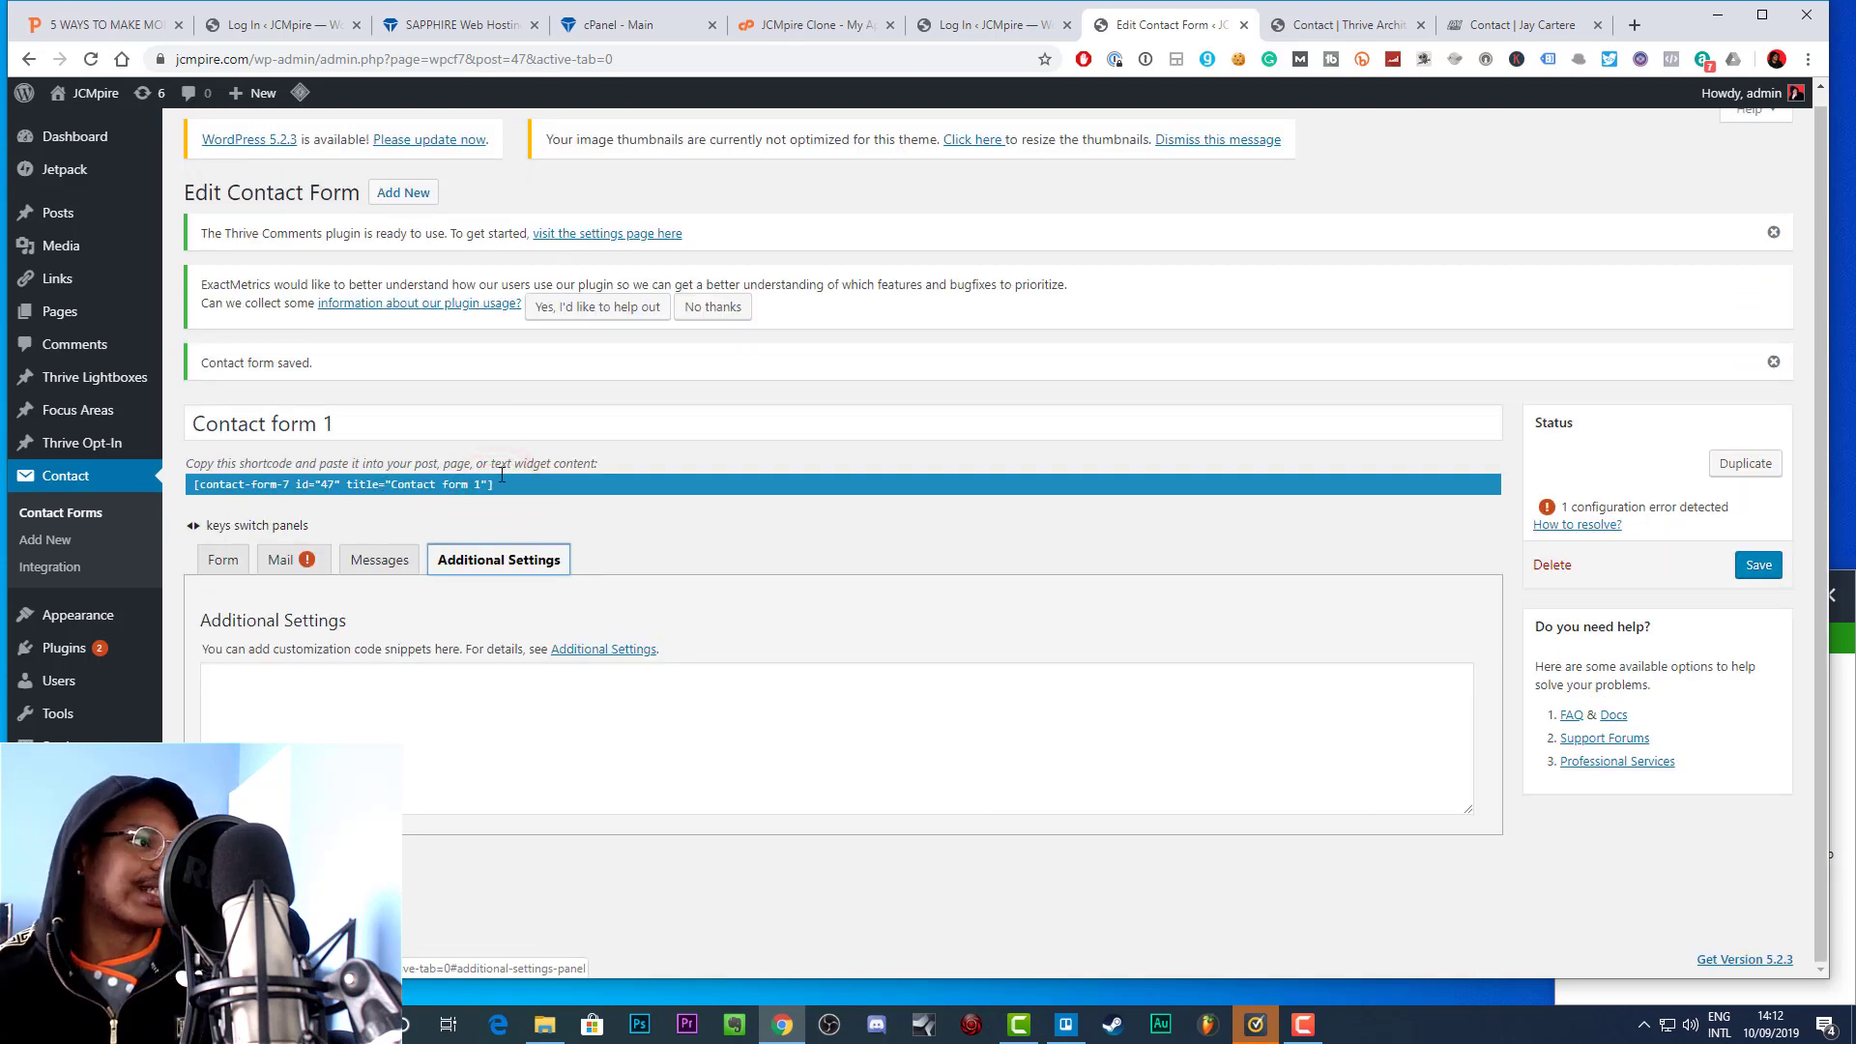
Select the contact form's shortcode again and look at the Contact page in the Thrive Architect editor
{"action": "left_click_drag", "start_coordinate": [507, 484], "coordinate": [322, 497]}
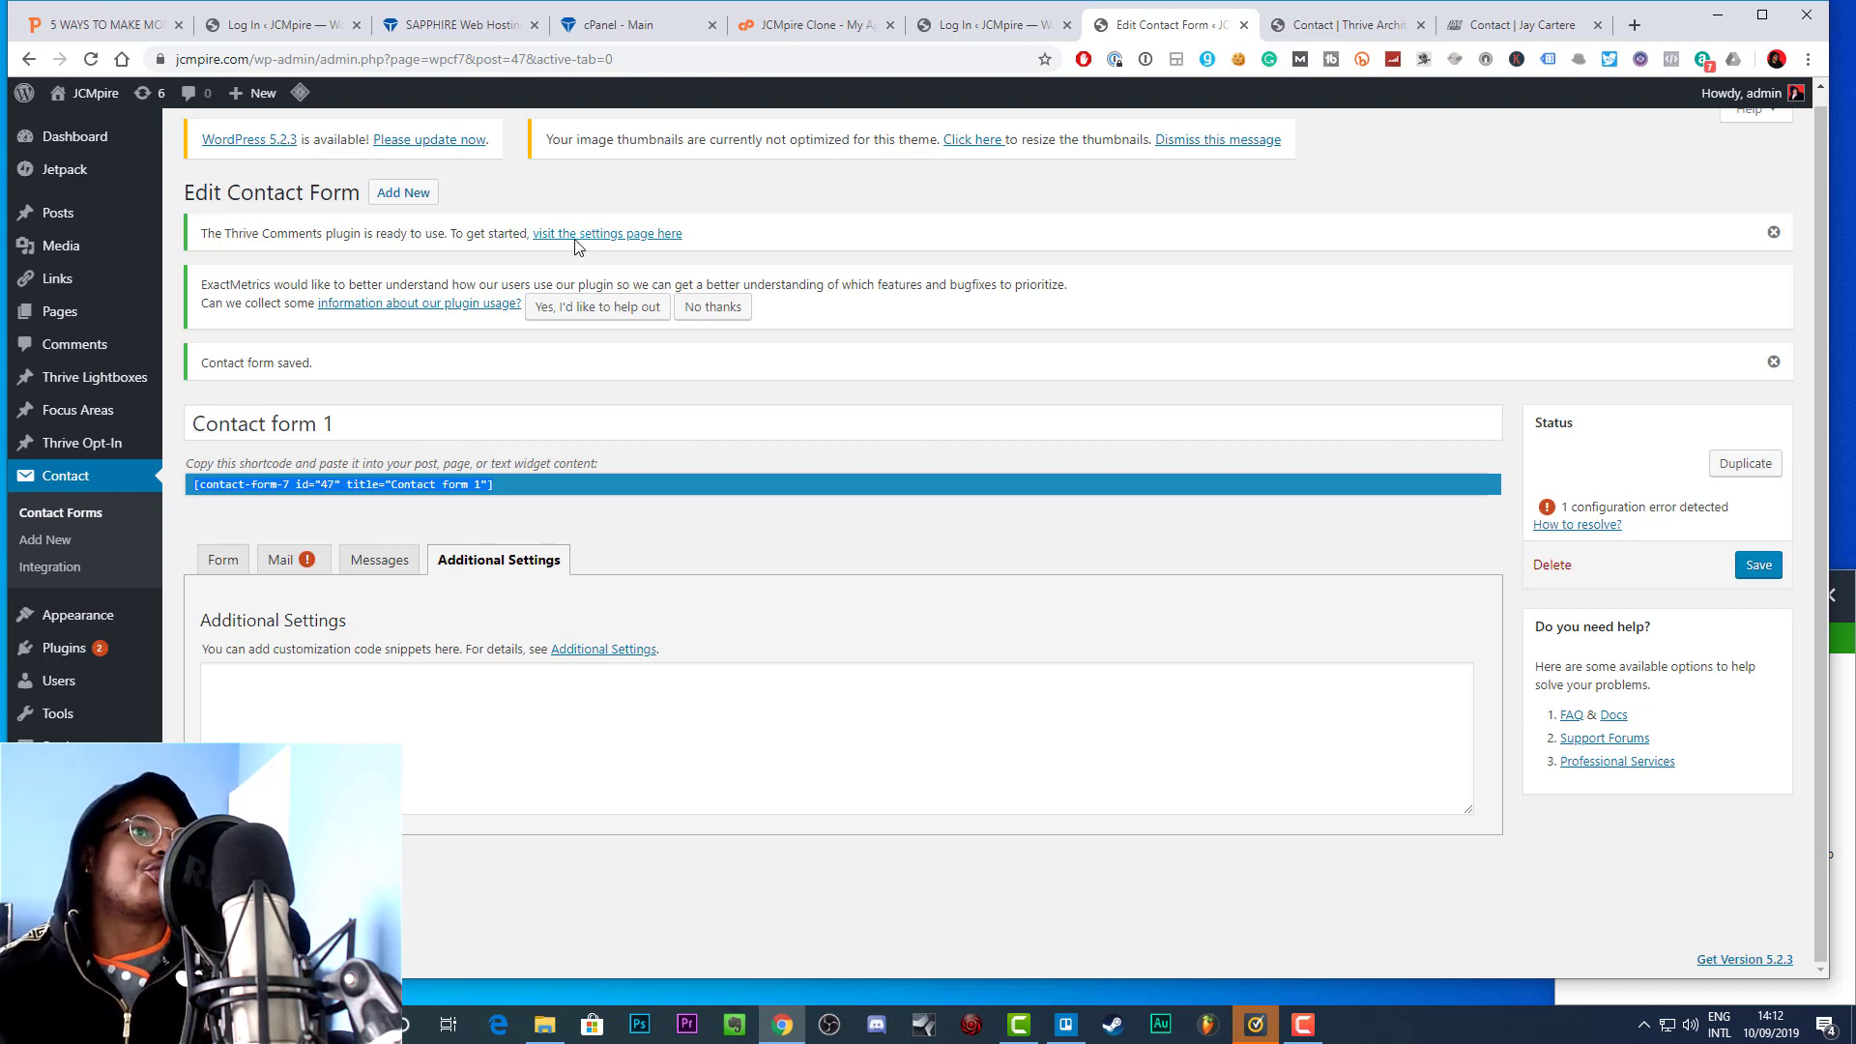
{"action": "left_click", "coordinate": [1367, 25]}
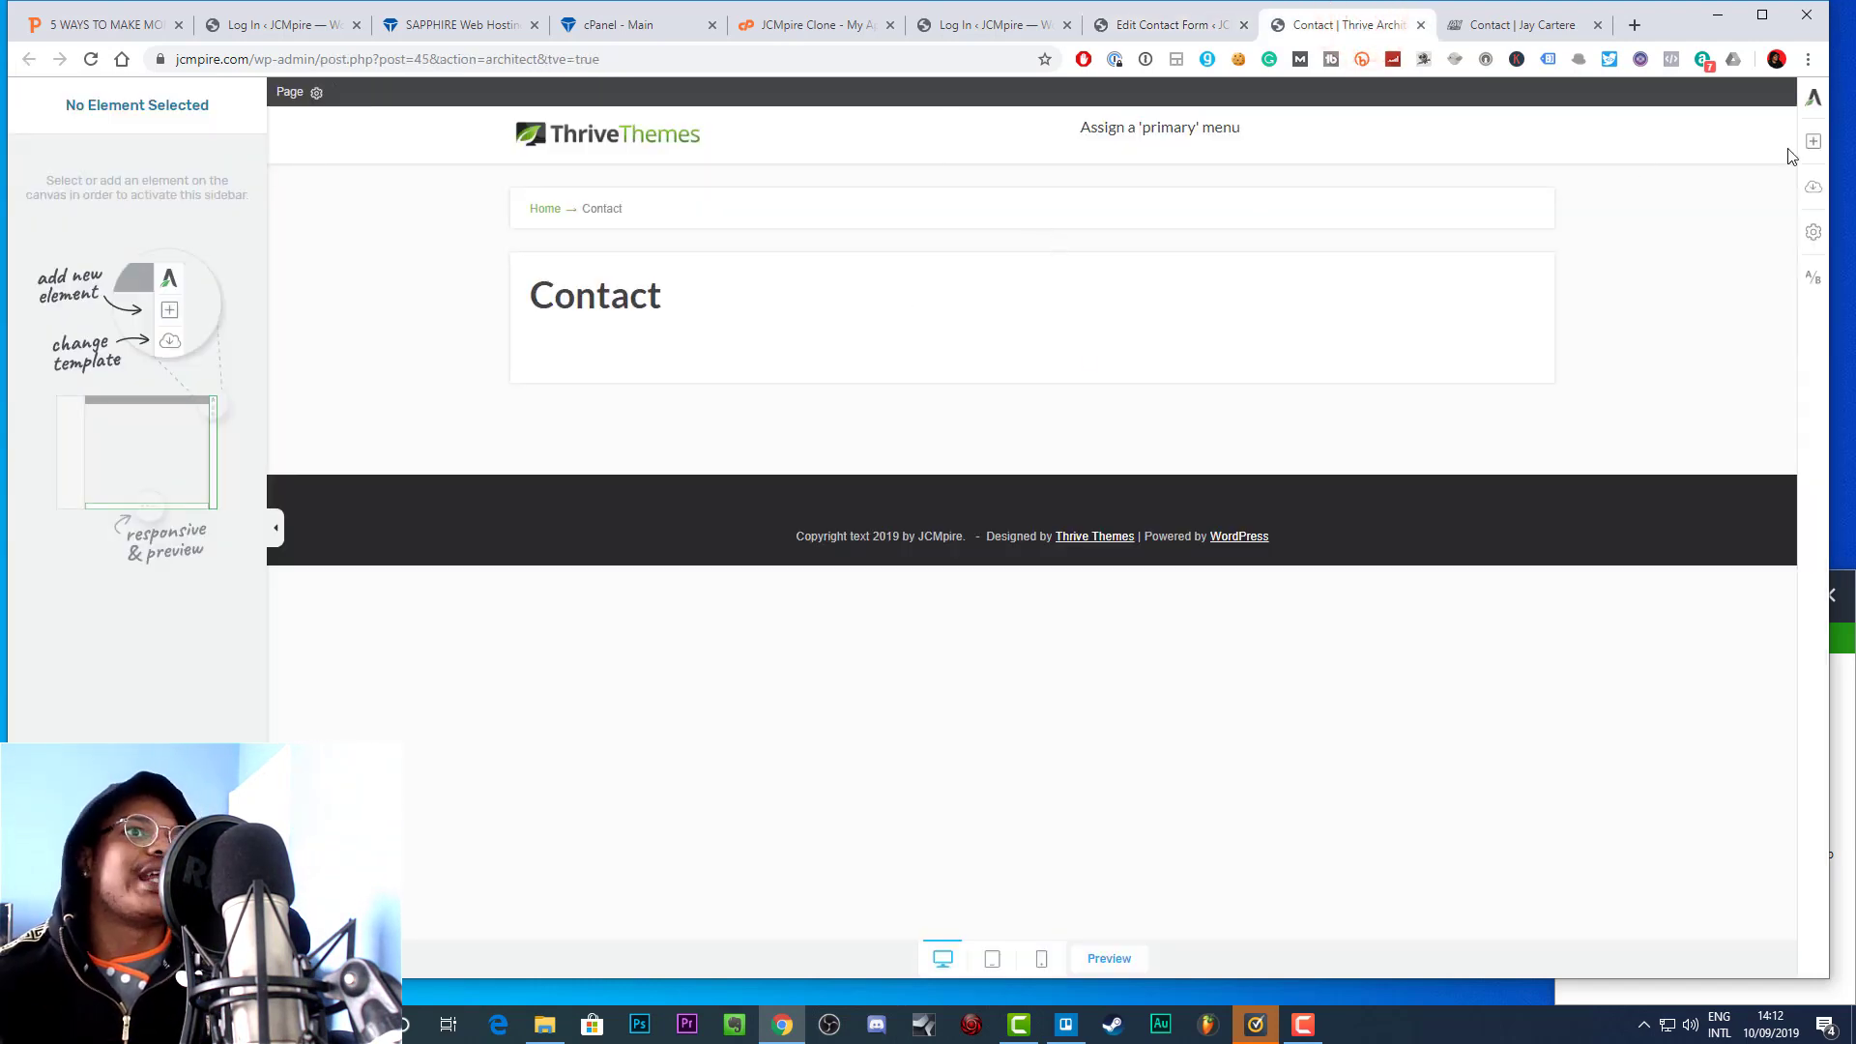
{"action": "left_click", "coordinate": [1169, 25]}
{"action": "left_click", "coordinate": [974, 25]}
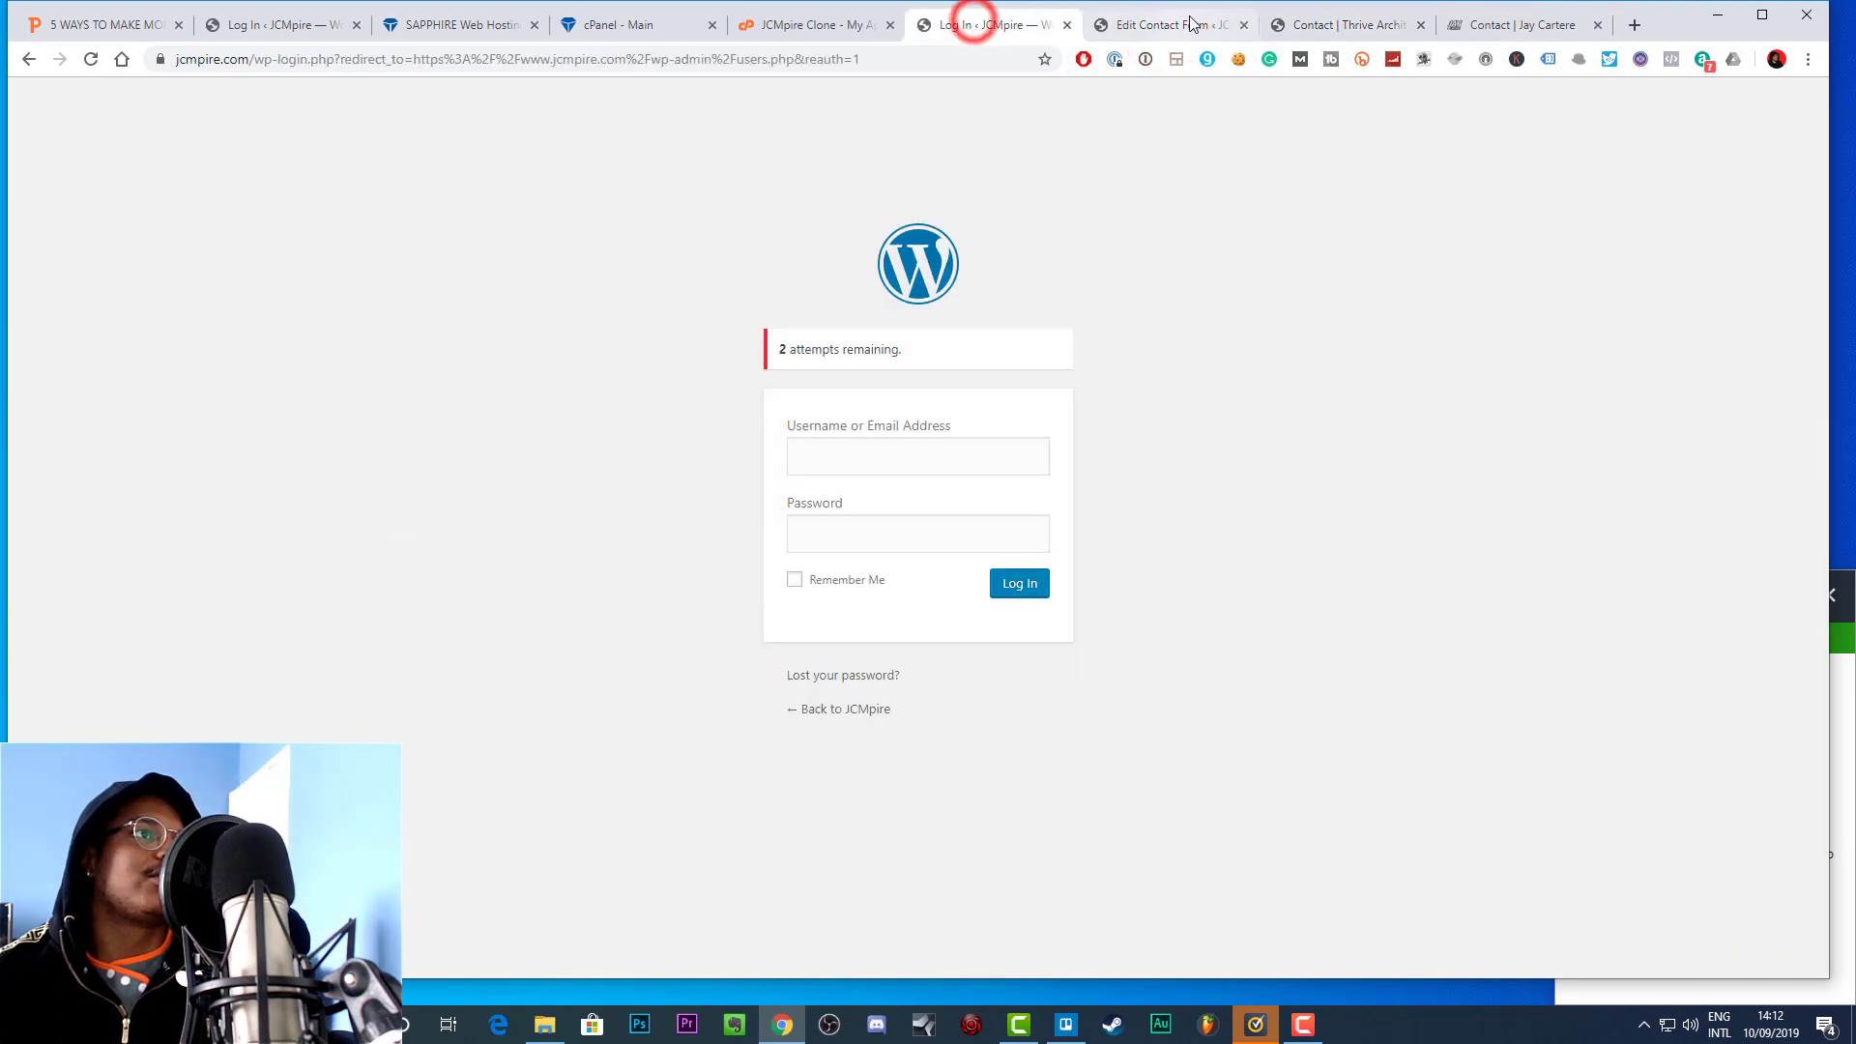
{"action": "left_click", "coordinate": [1191, 25]}
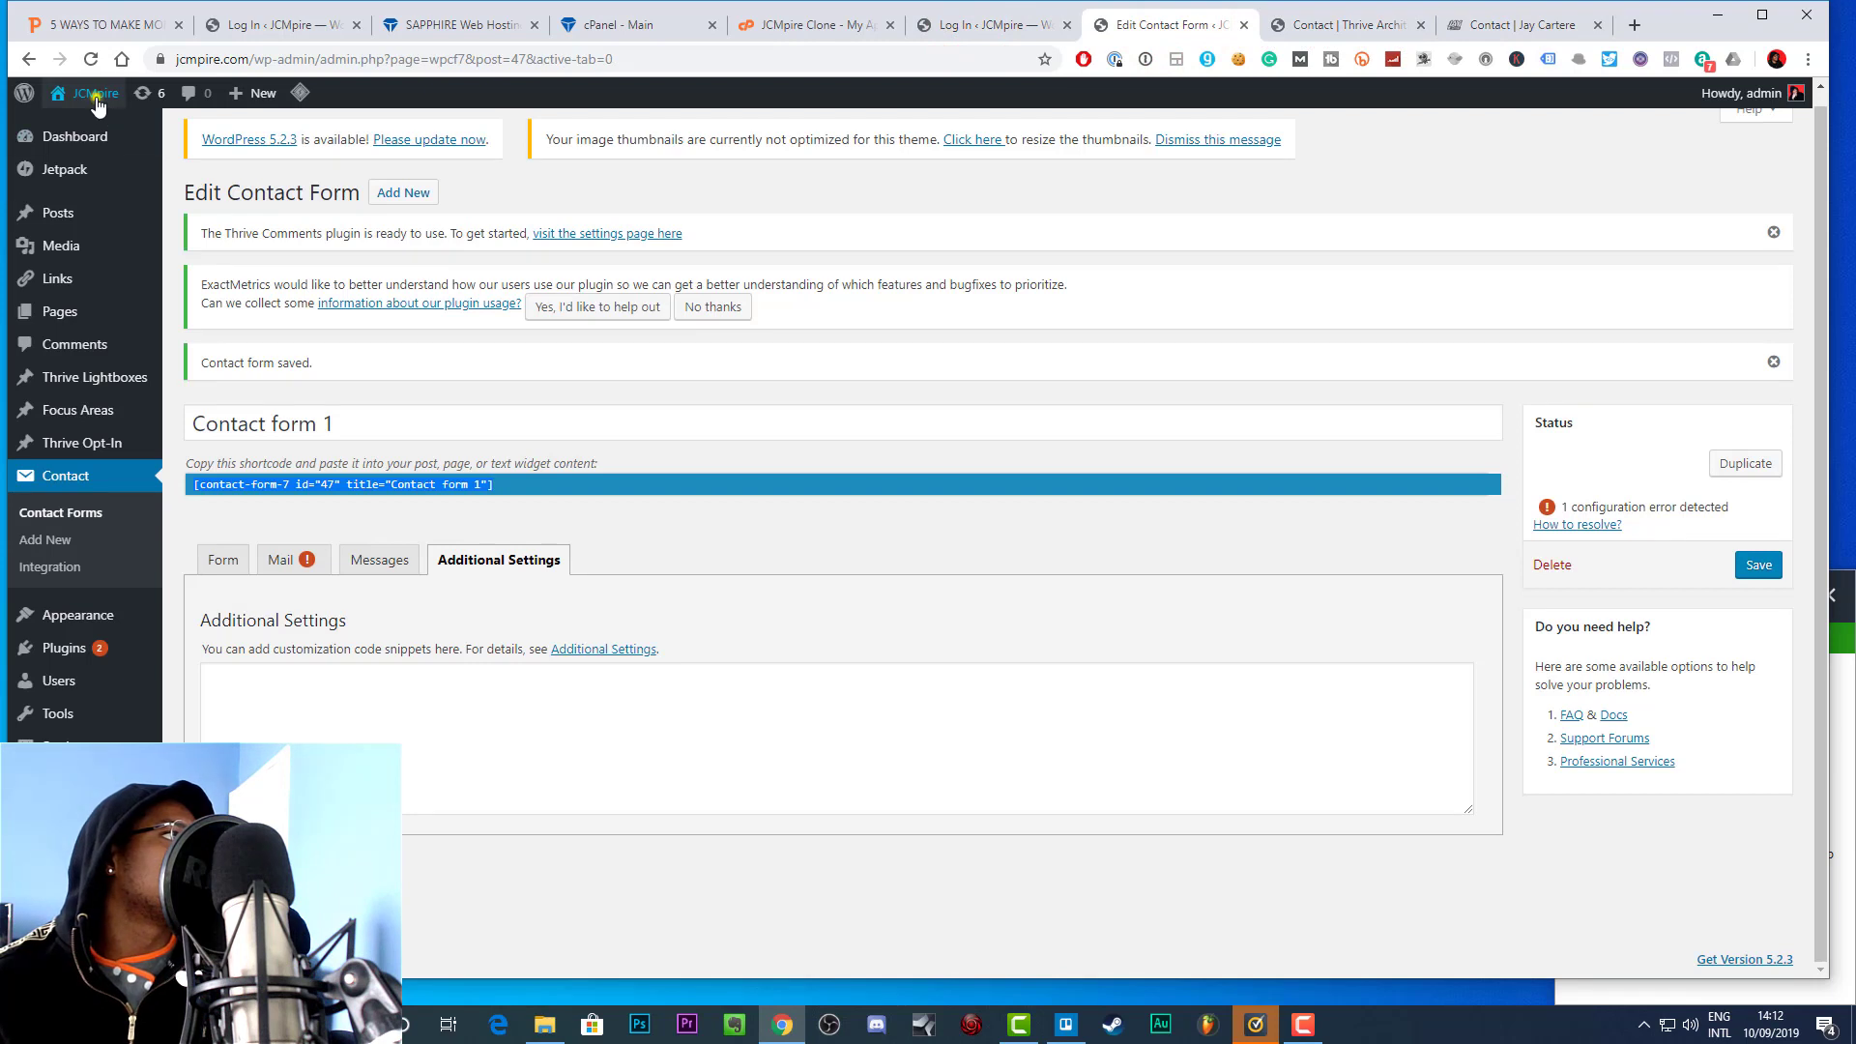
View the site's front page in a new browser tab and return to the Contact page in Thrive Architect
{"action": "right_click", "coordinate": [96, 101]}
{"action": "right_click", "coordinate": [60, 129]}
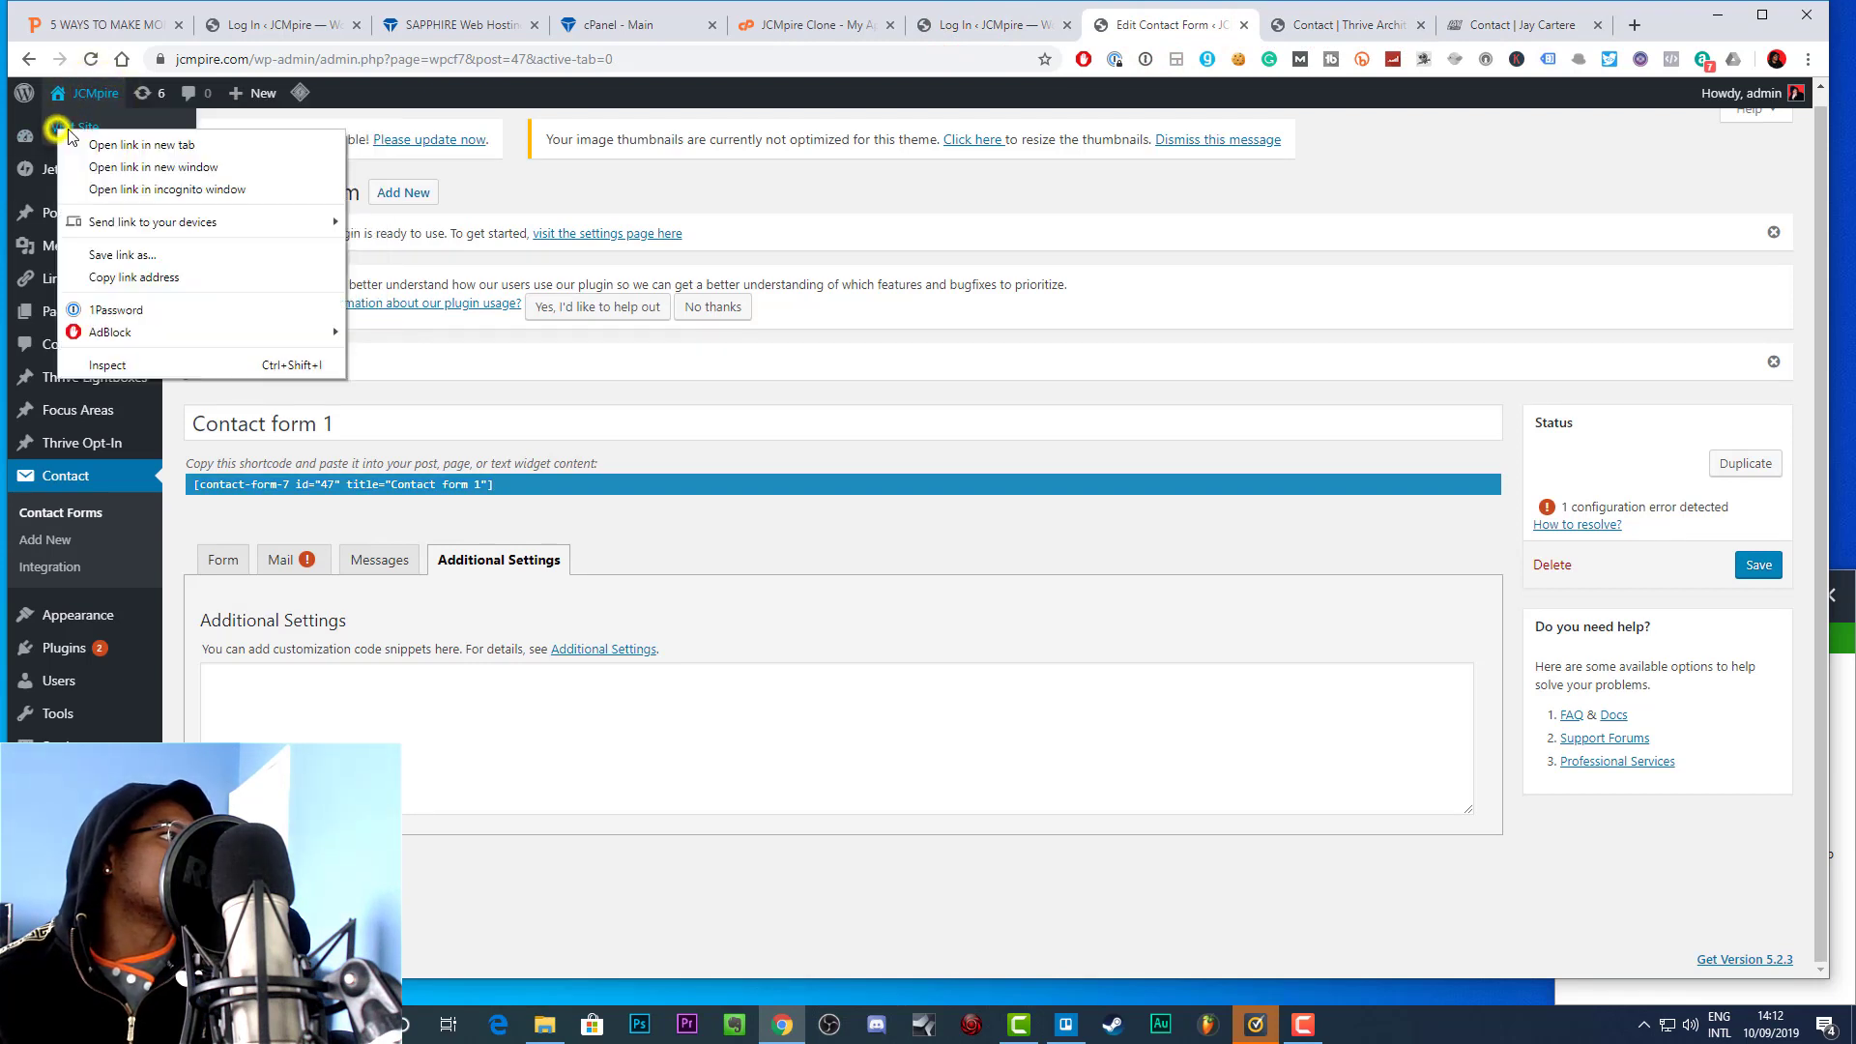
{"action": "left_click", "coordinate": [155, 147]}
{"action": "left_click", "coordinate": [1368, 24]}
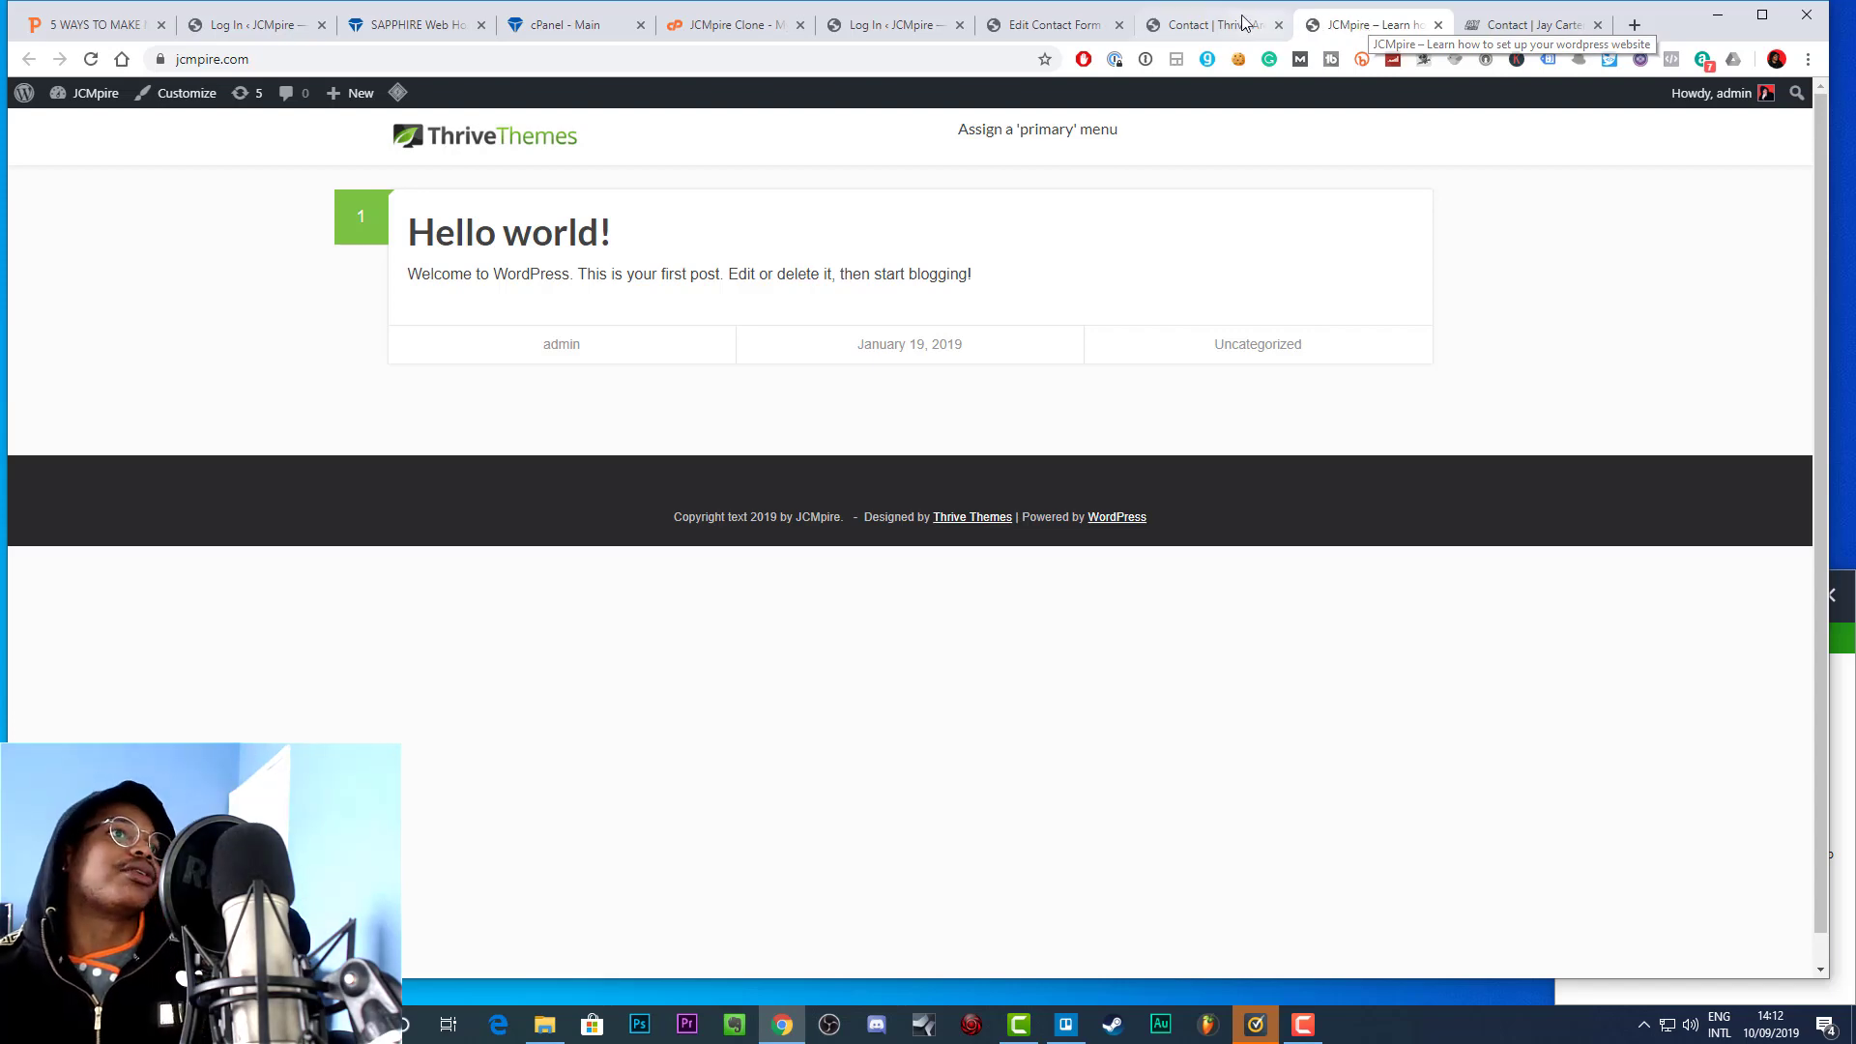
{"action": "left_click", "coordinate": [1195, 19]}
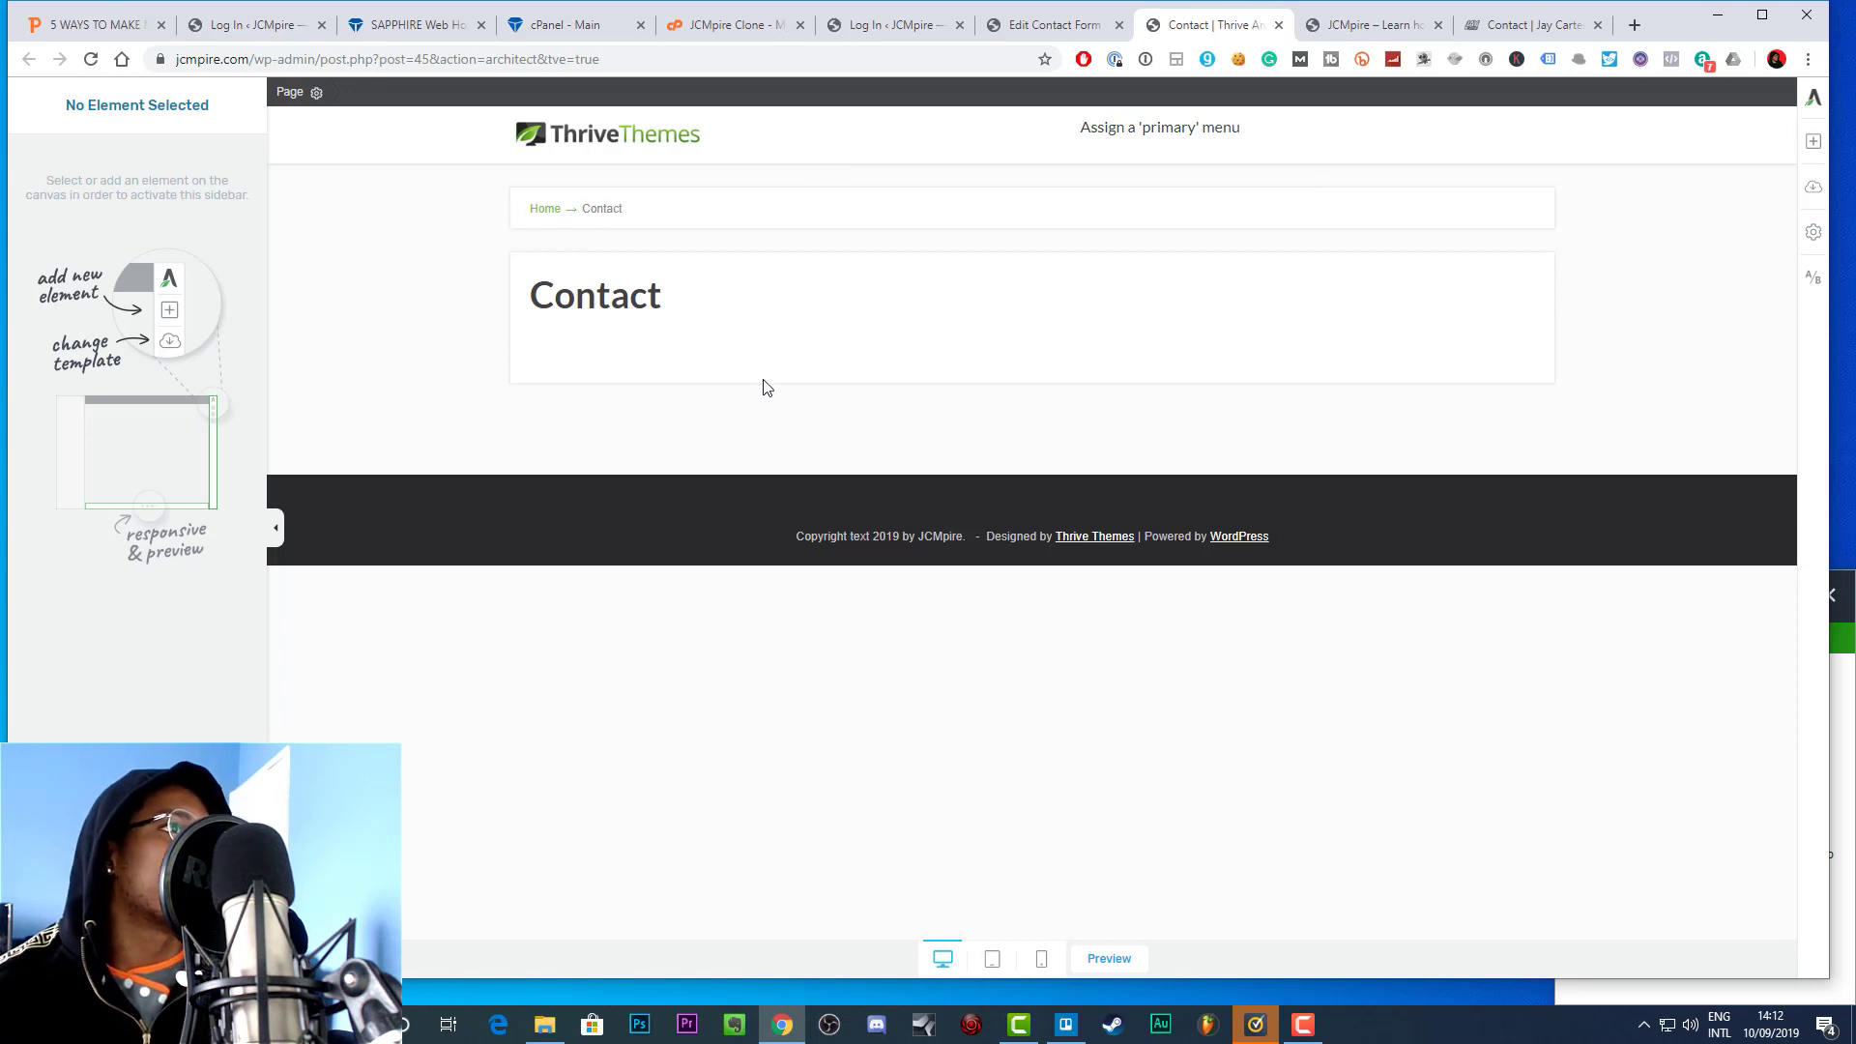
{"action": "left_click", "coordinate": [1151, 121]}
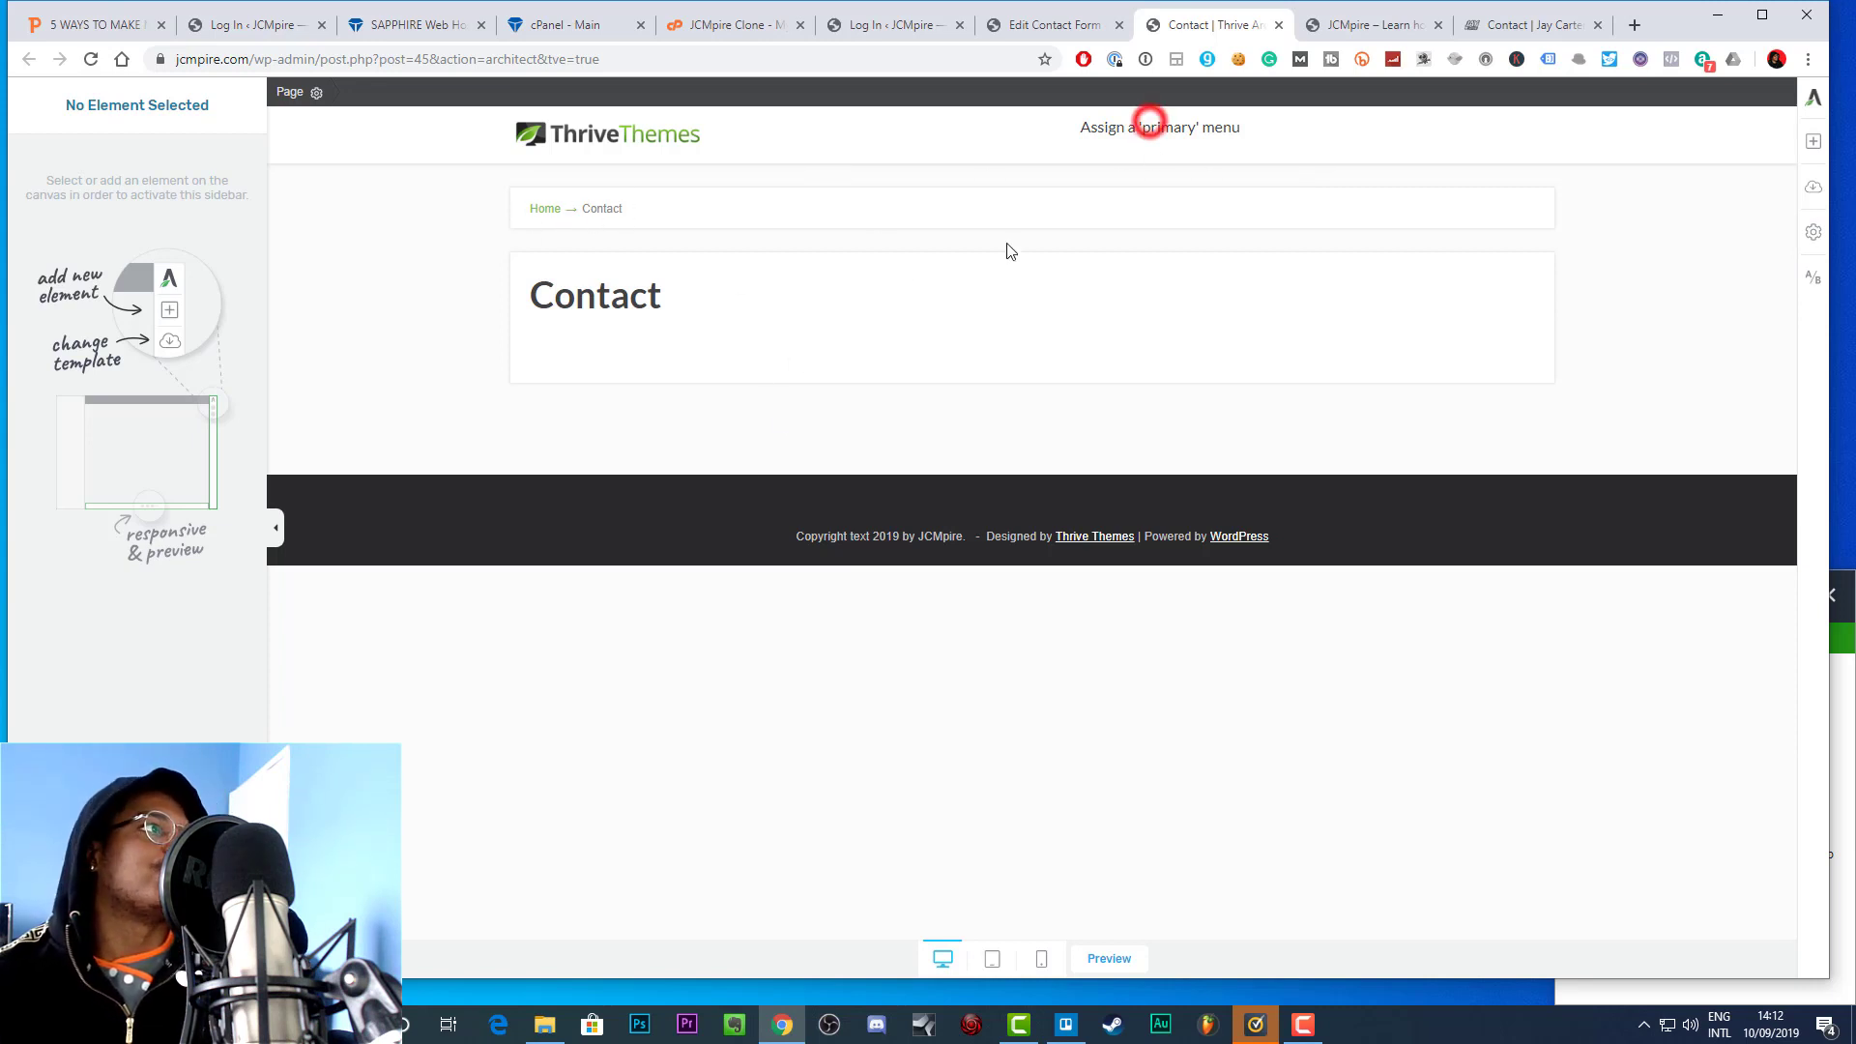
Insert a Custom HTML element containing [contact-form-7 id="47" title="Contact form 1"] below the Contact heading and save the page
{"action": "left_click", "coordinate": [591, 294]}
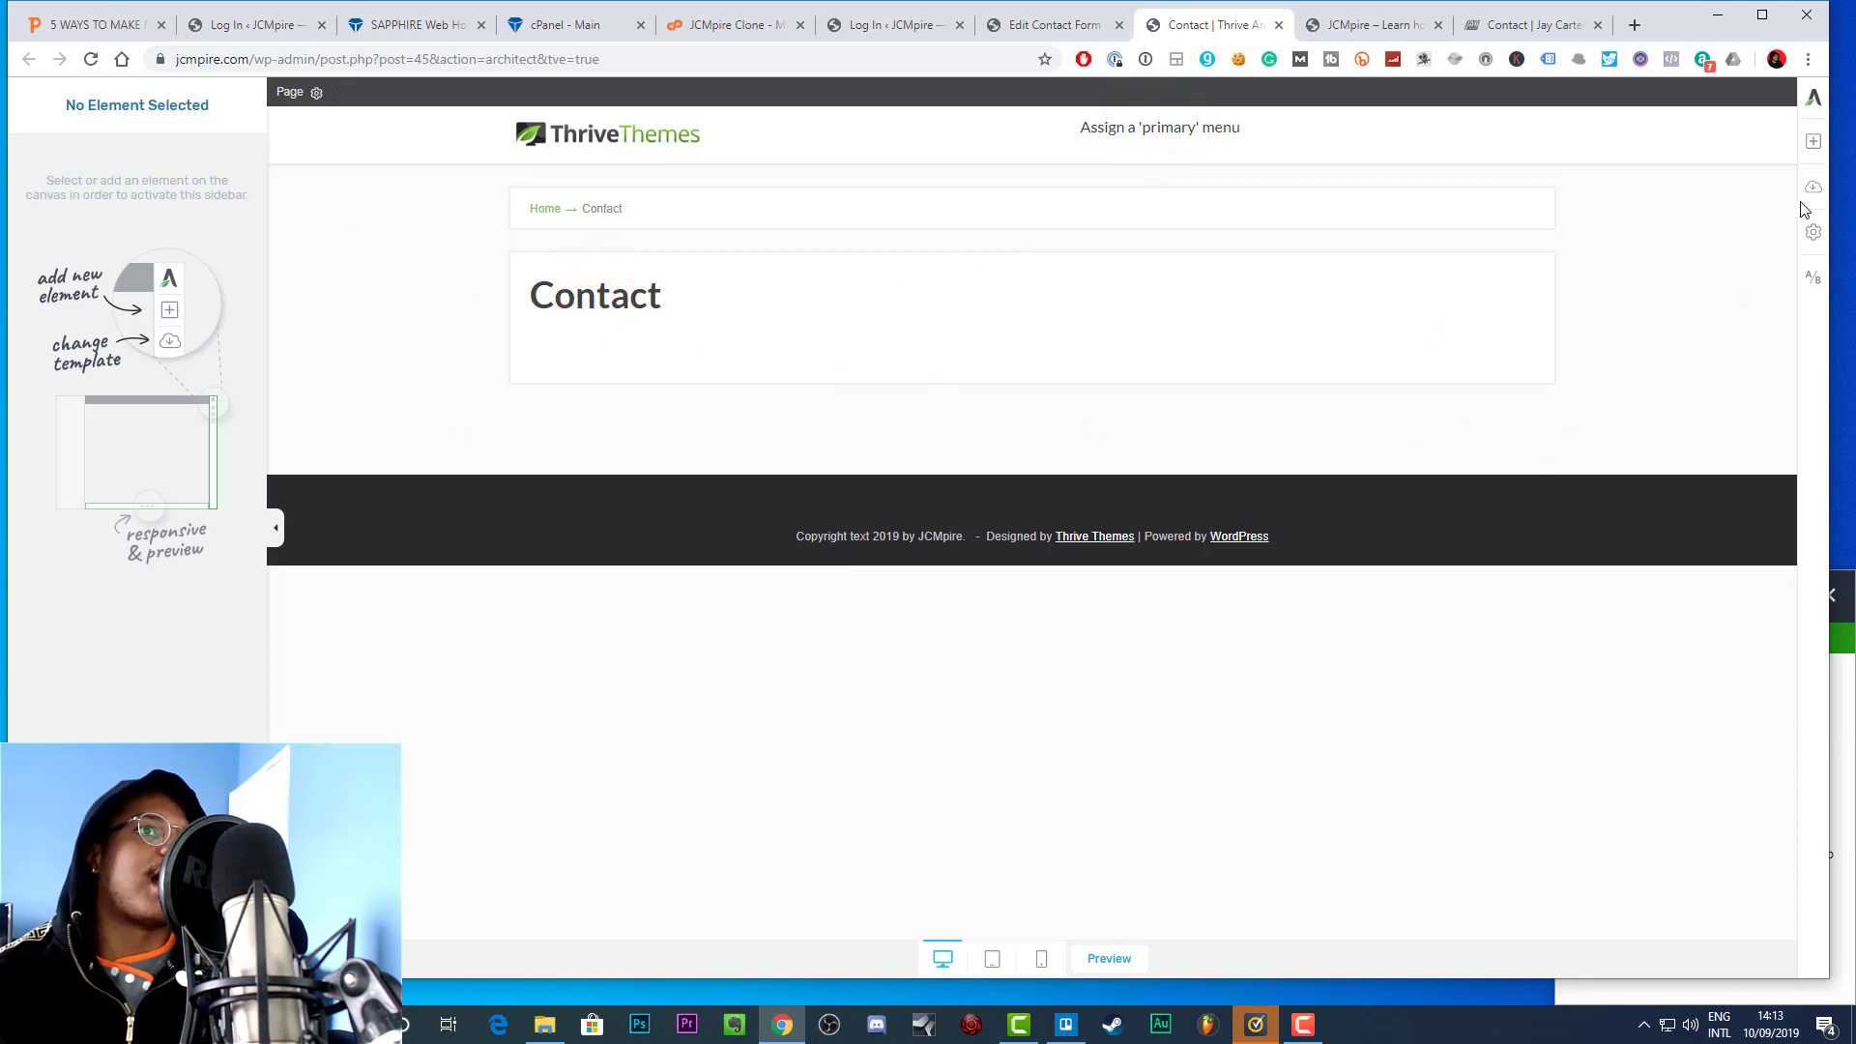
{"action": "left_click", "coordinate": [1812, 141]}
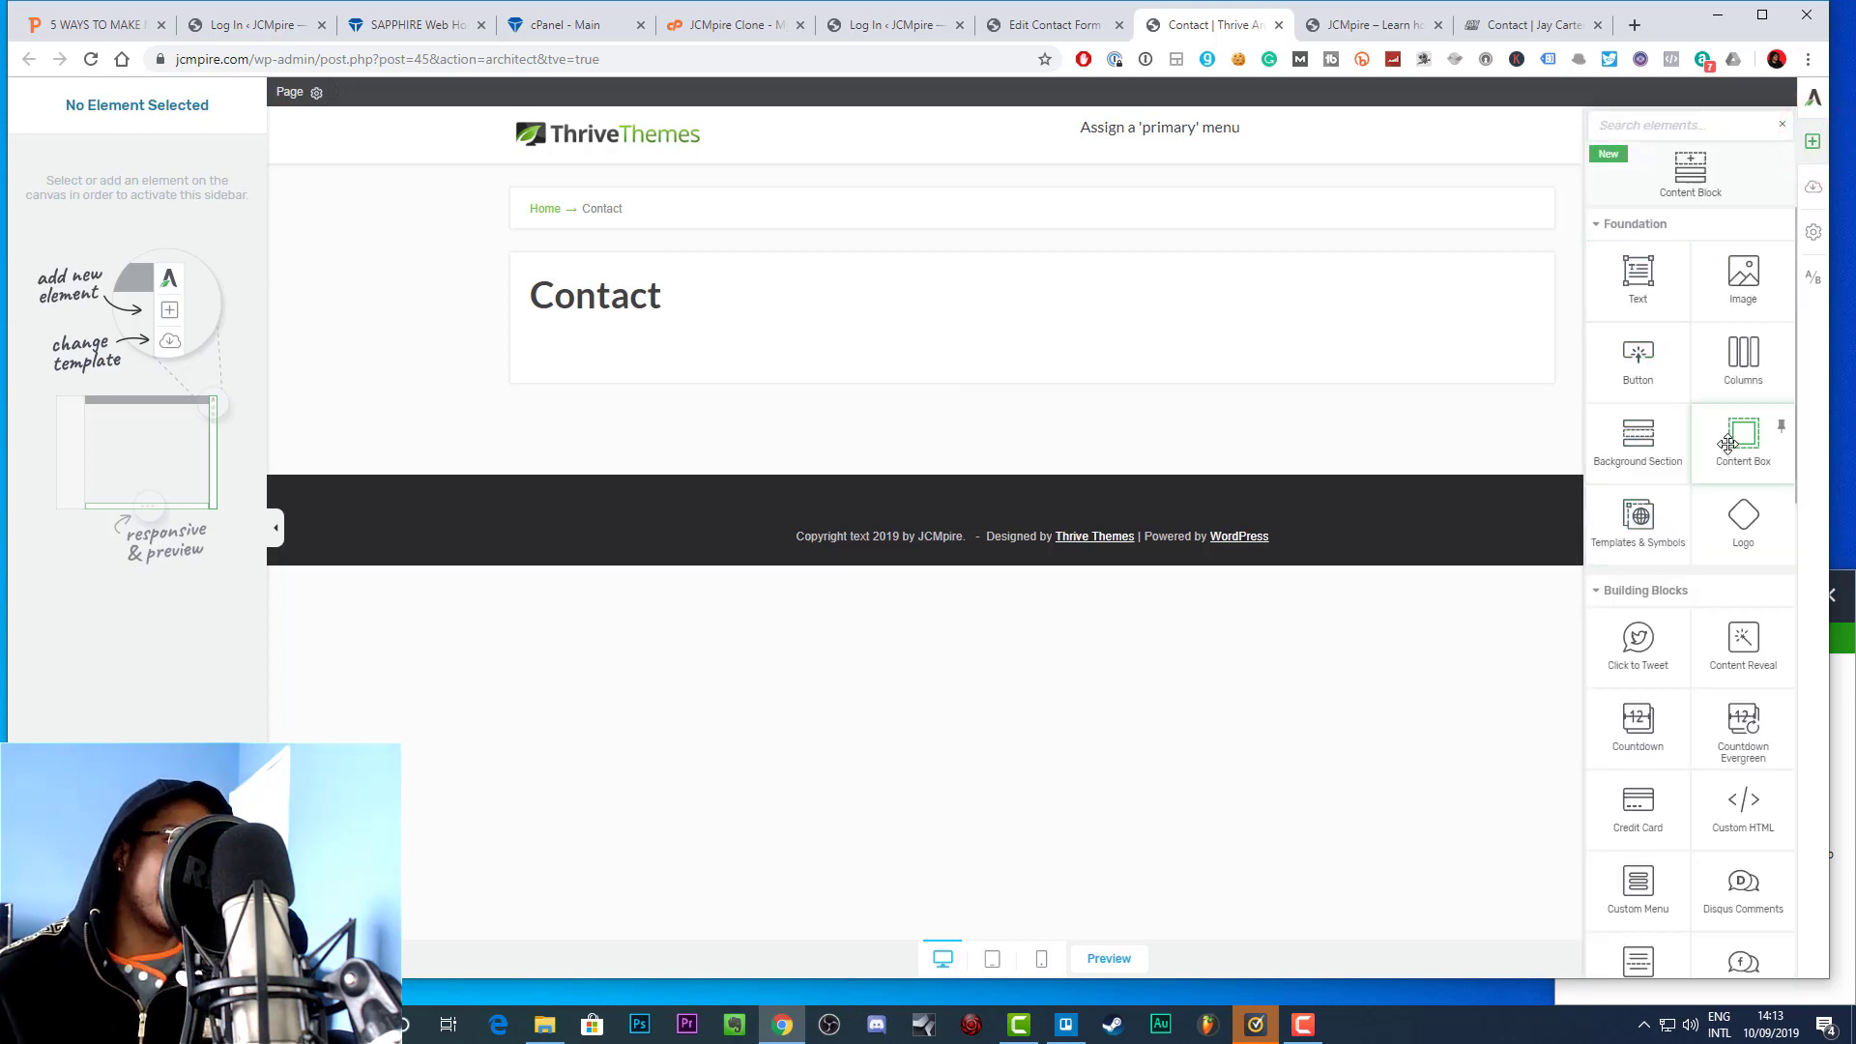
{"action": "scroll", "coordinate": [1749, 686], "scroll_direction": "down", "scroll_amount": 3}
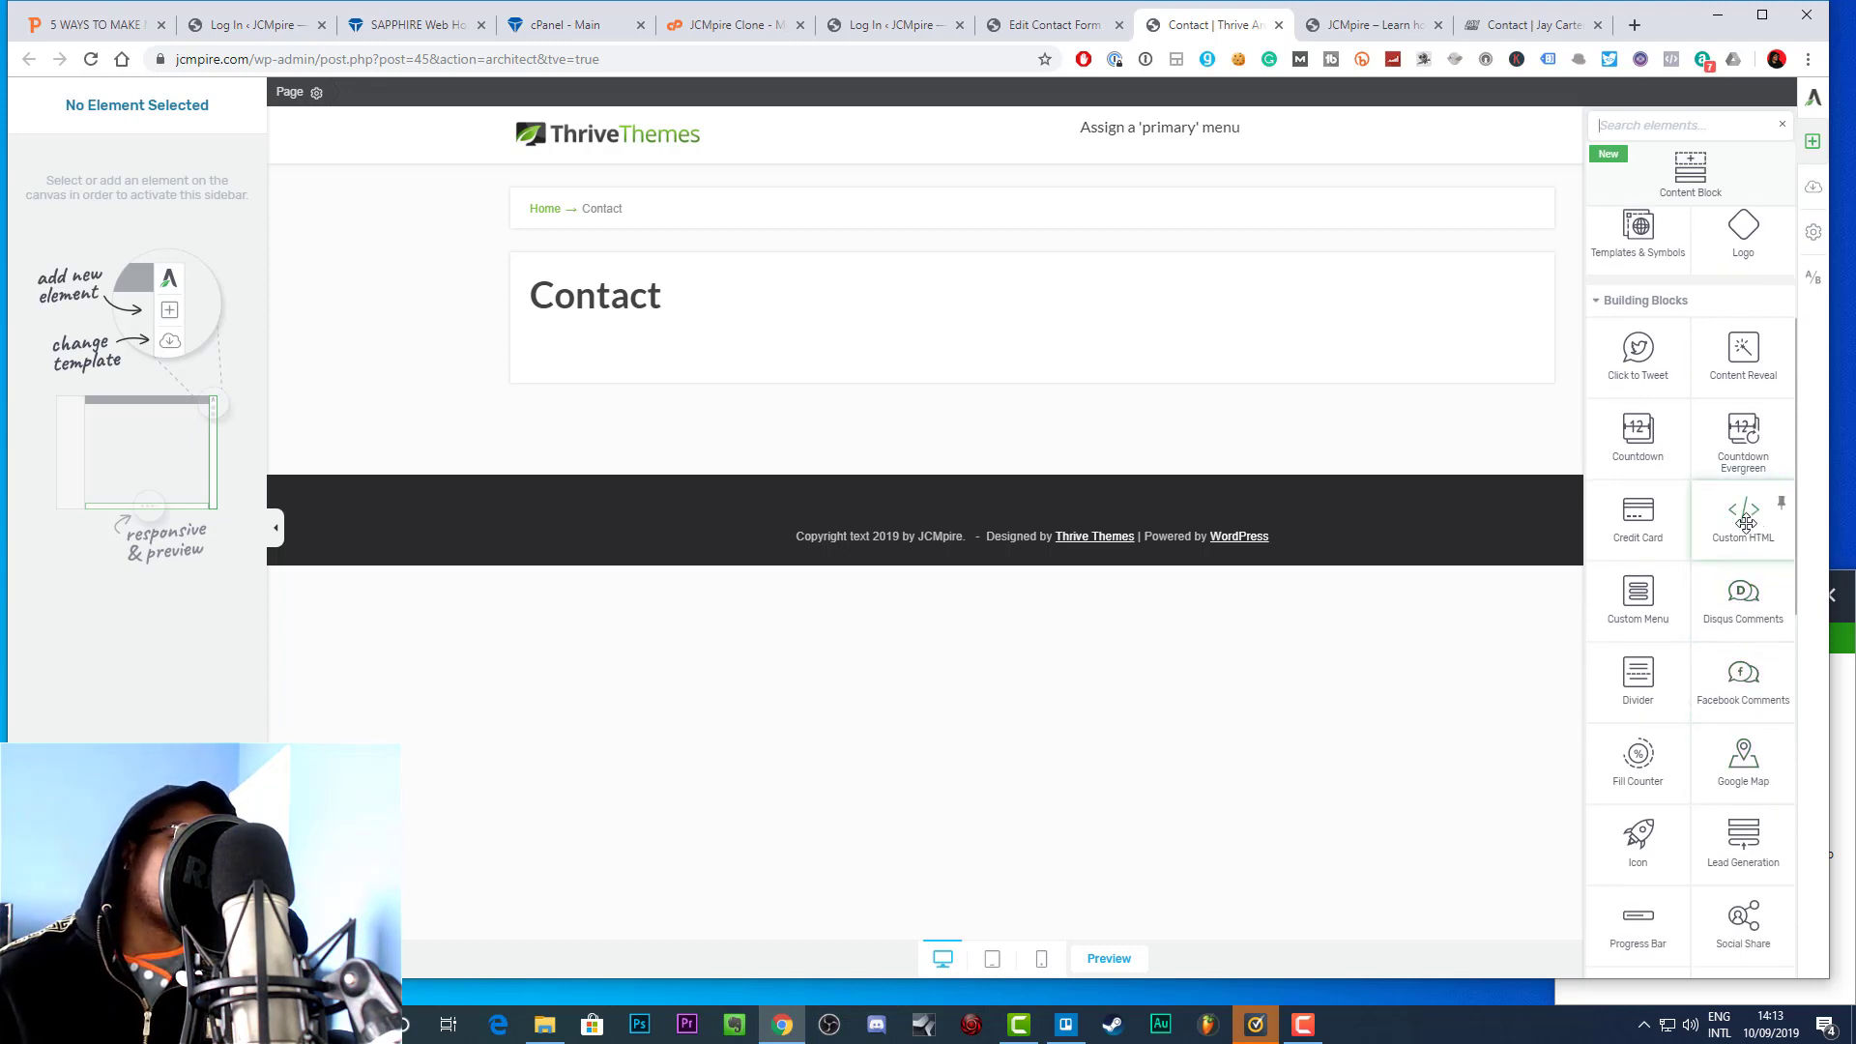
{"action": "left_click_drag", "start_coordinate": [1745, 522], "coordinate": [724, 367]}
{"action": "left_click", "coordinate": [1061, 374]}
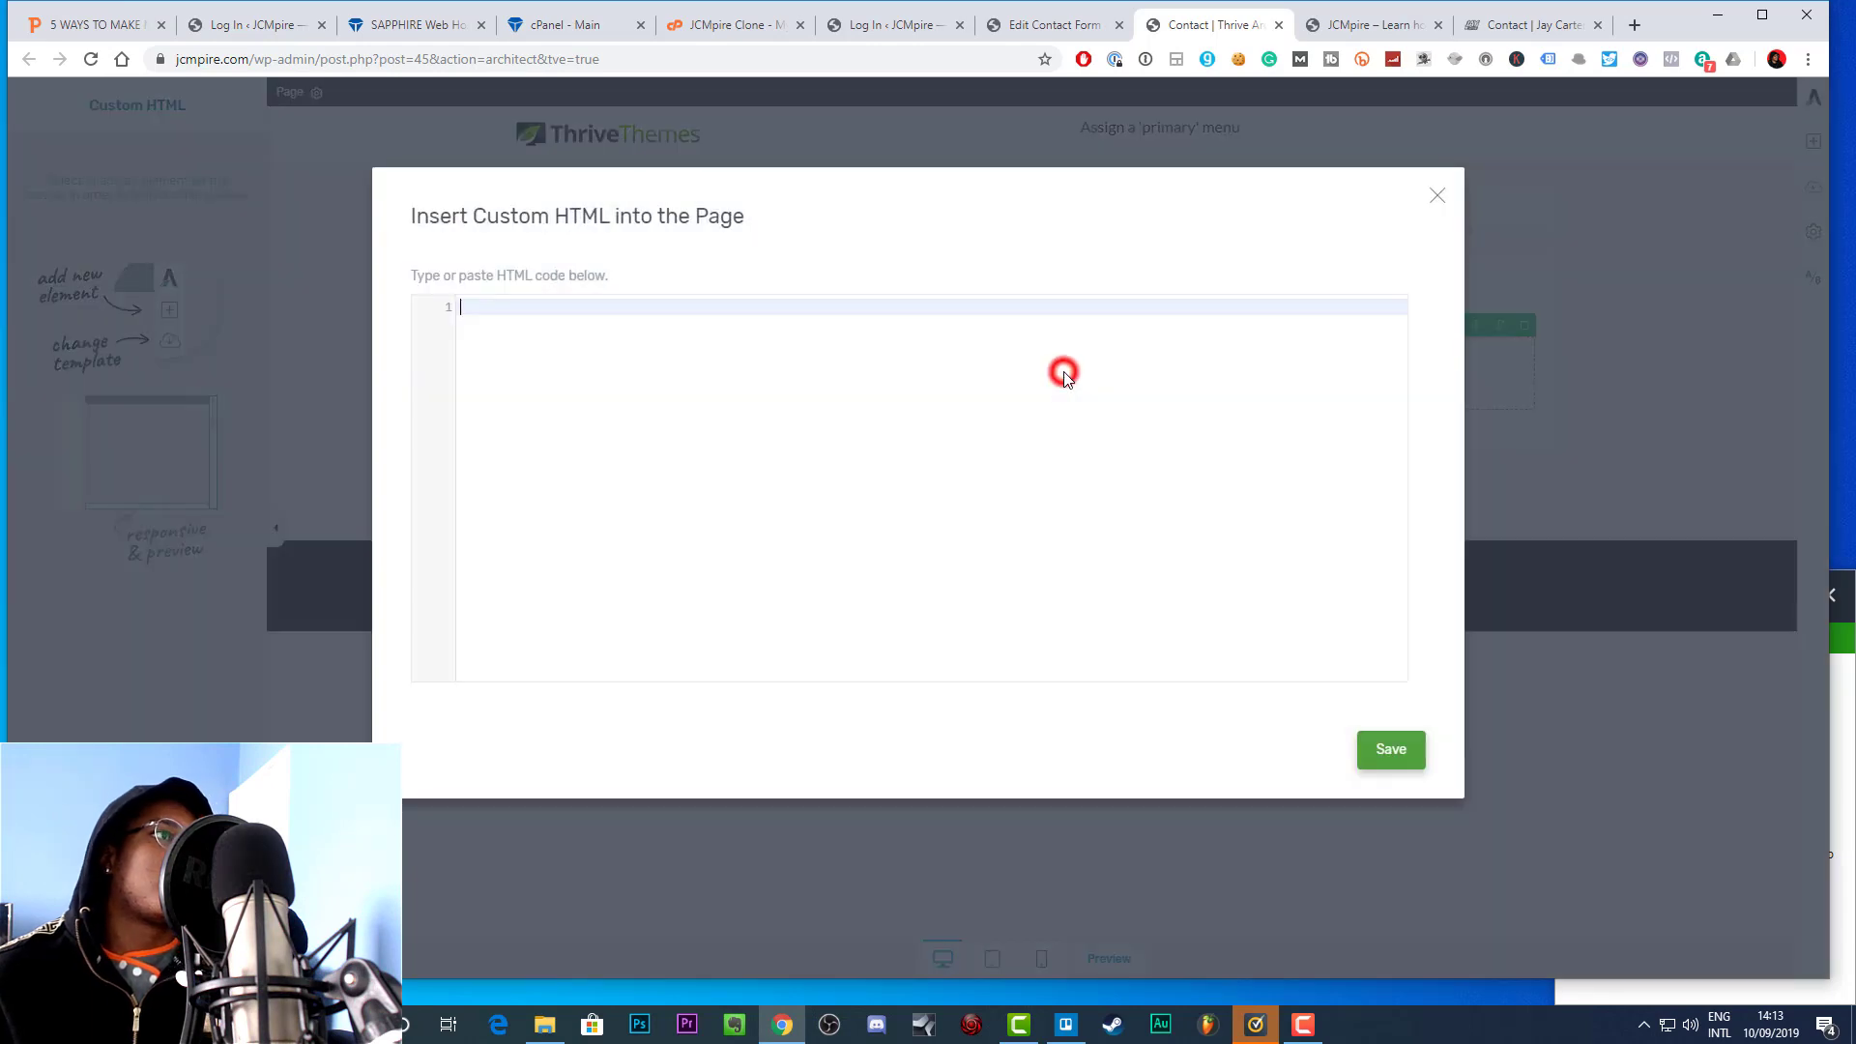
{"action": "key", "text": "ctrl+v"}
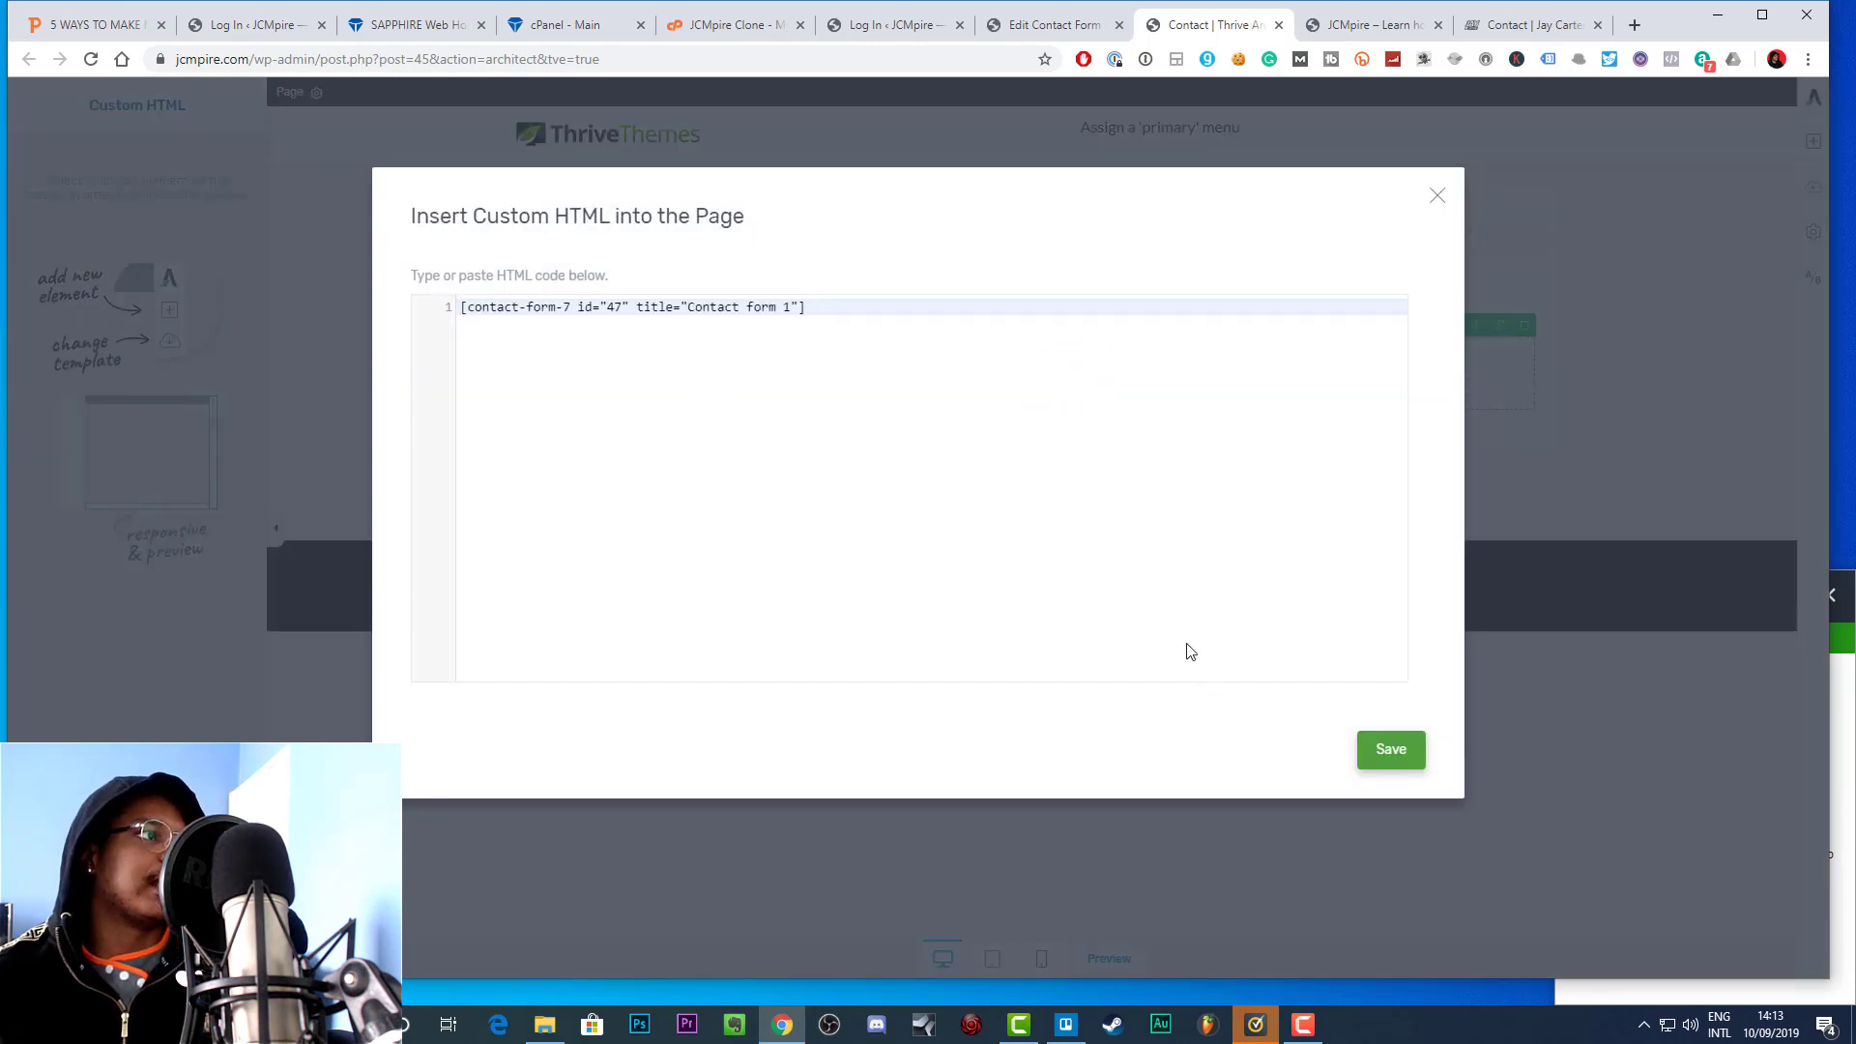
{"action": "left_click", "coordinate": [1381, 750]}
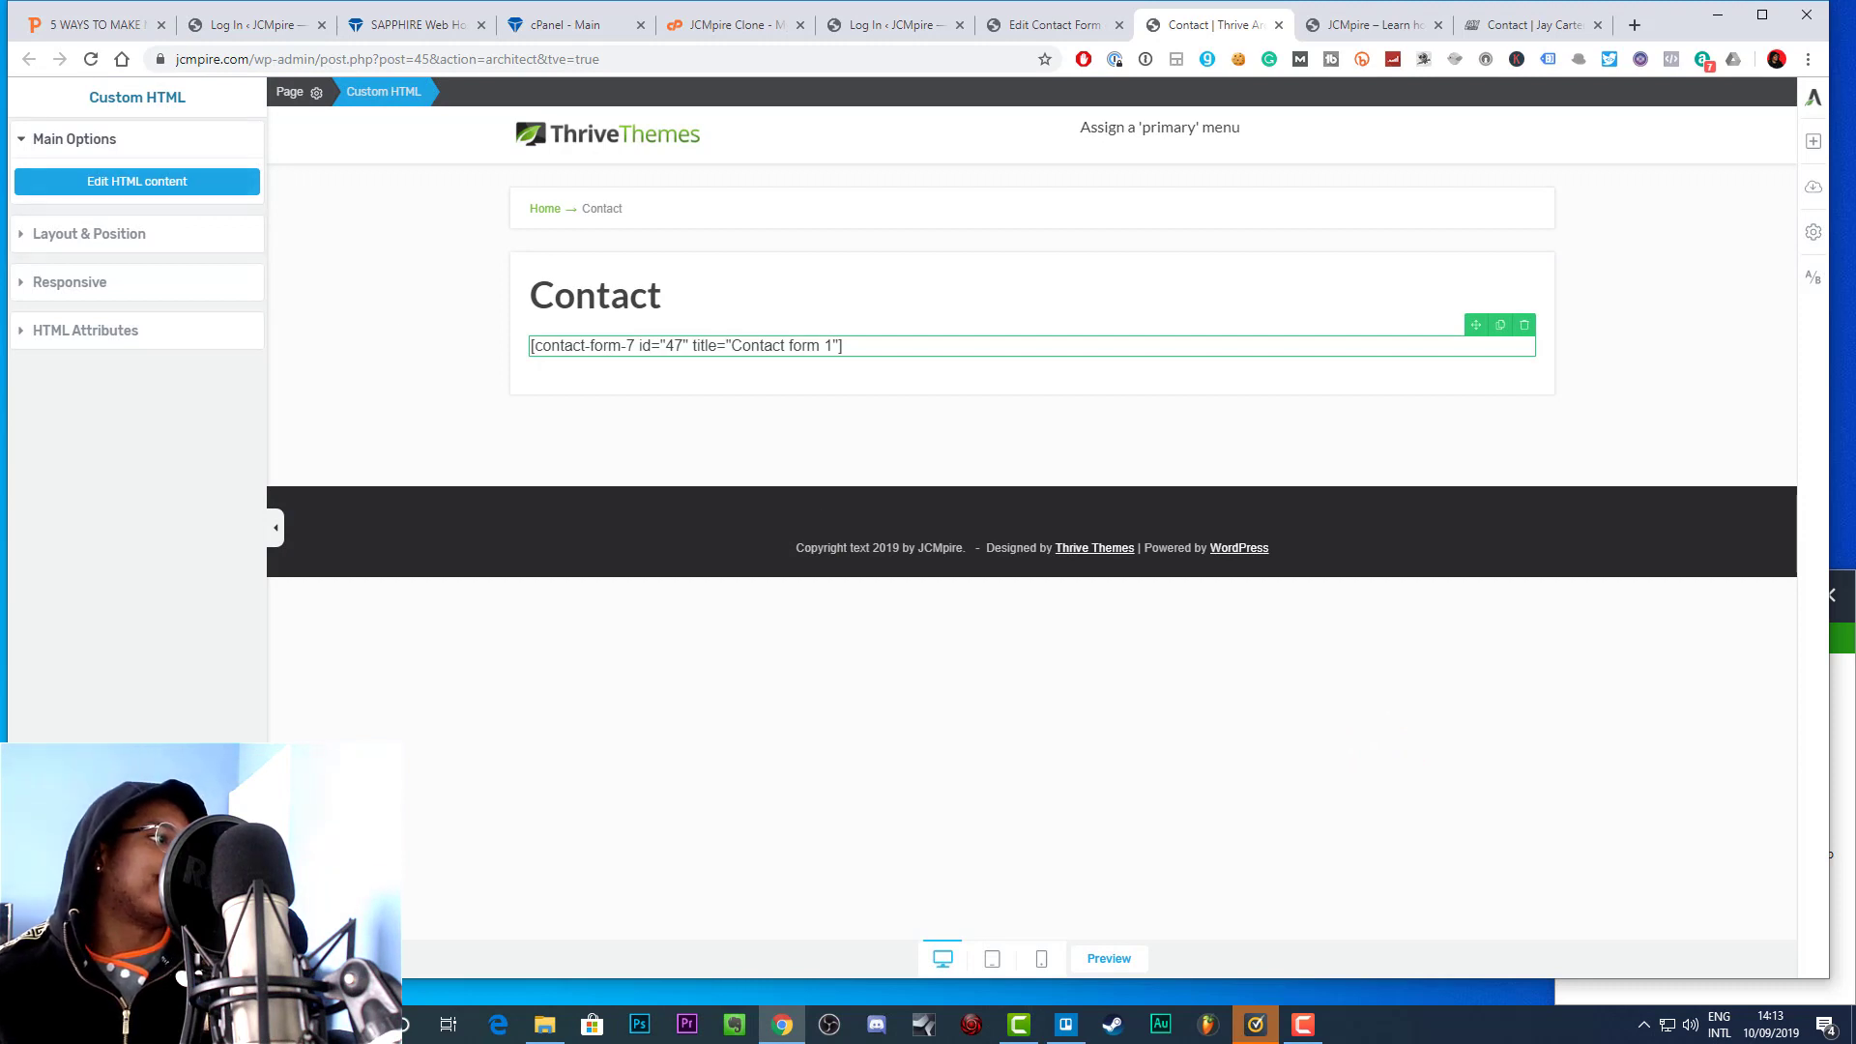
{"action": "key", "text": "ctrl+s"}
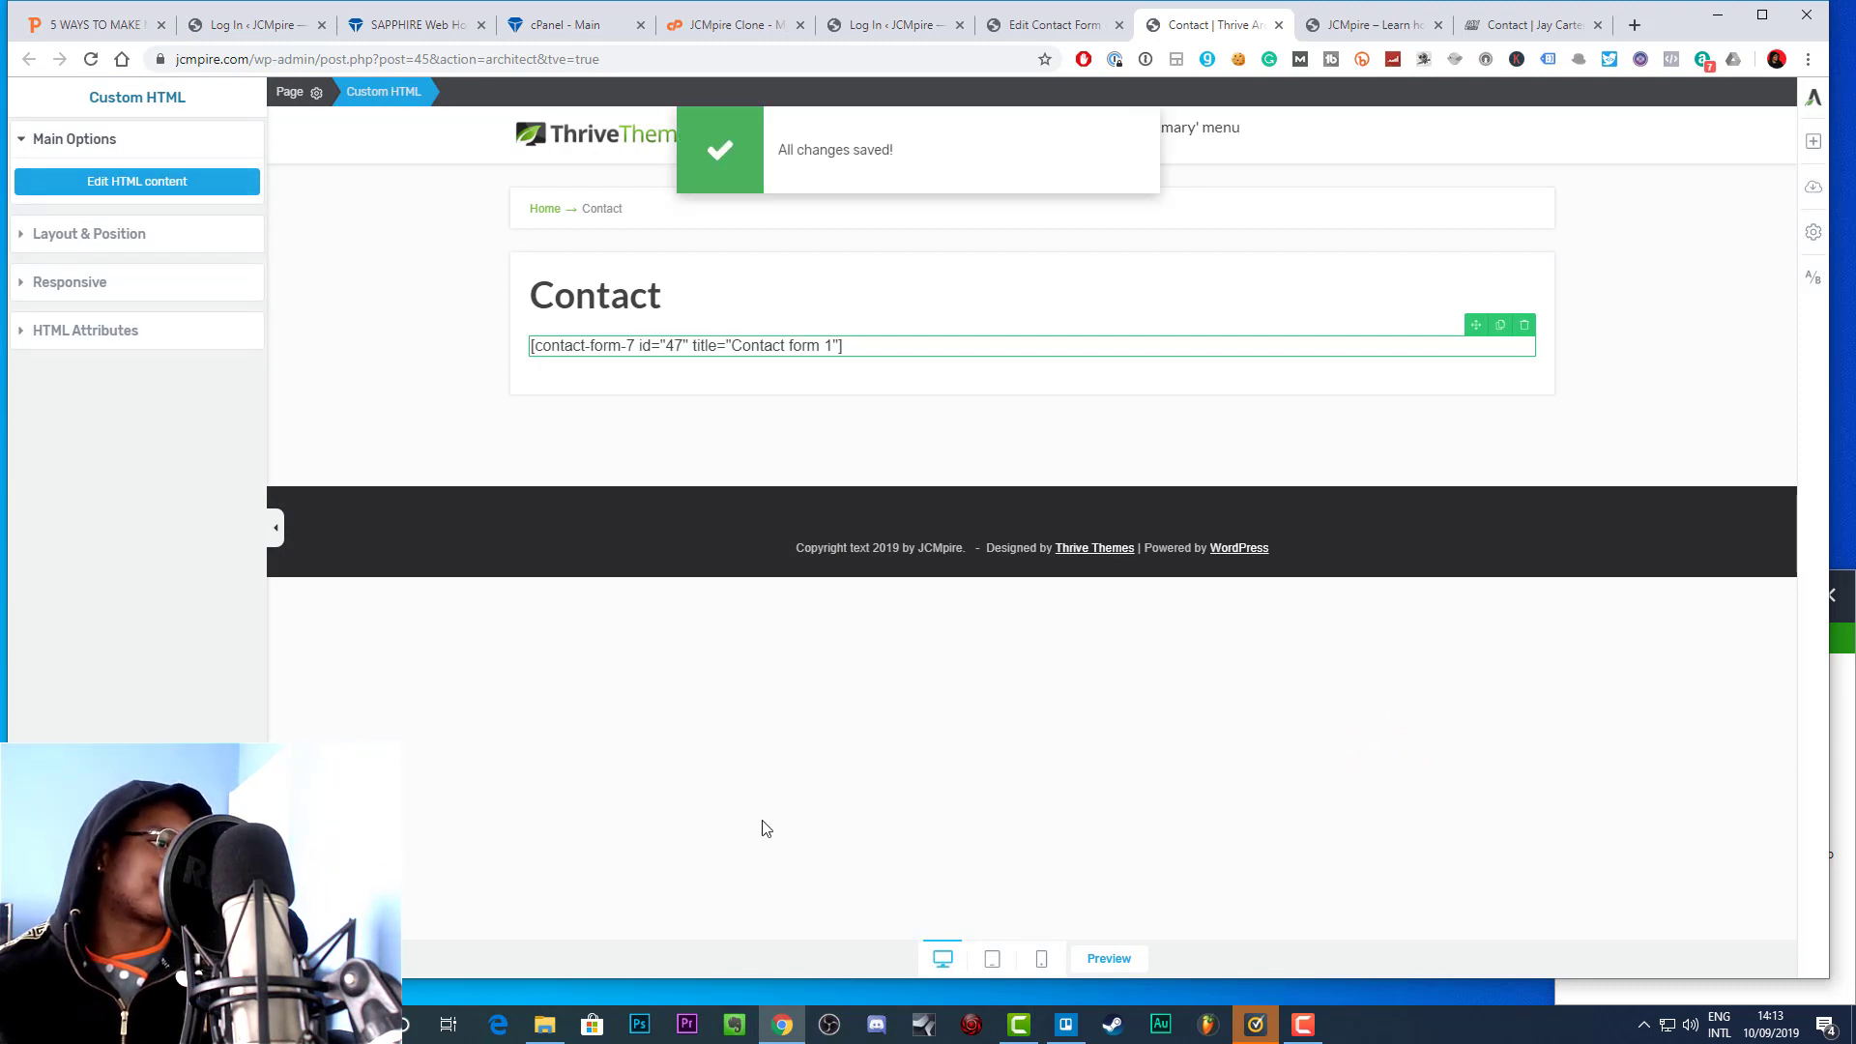
Preview the Contact page in a new browser tab and try out the form's Subject field
{"action": "right_click", "coordinate": [1108, 959]}
{"action": "left_click", "coordinate": [1244, 729]}
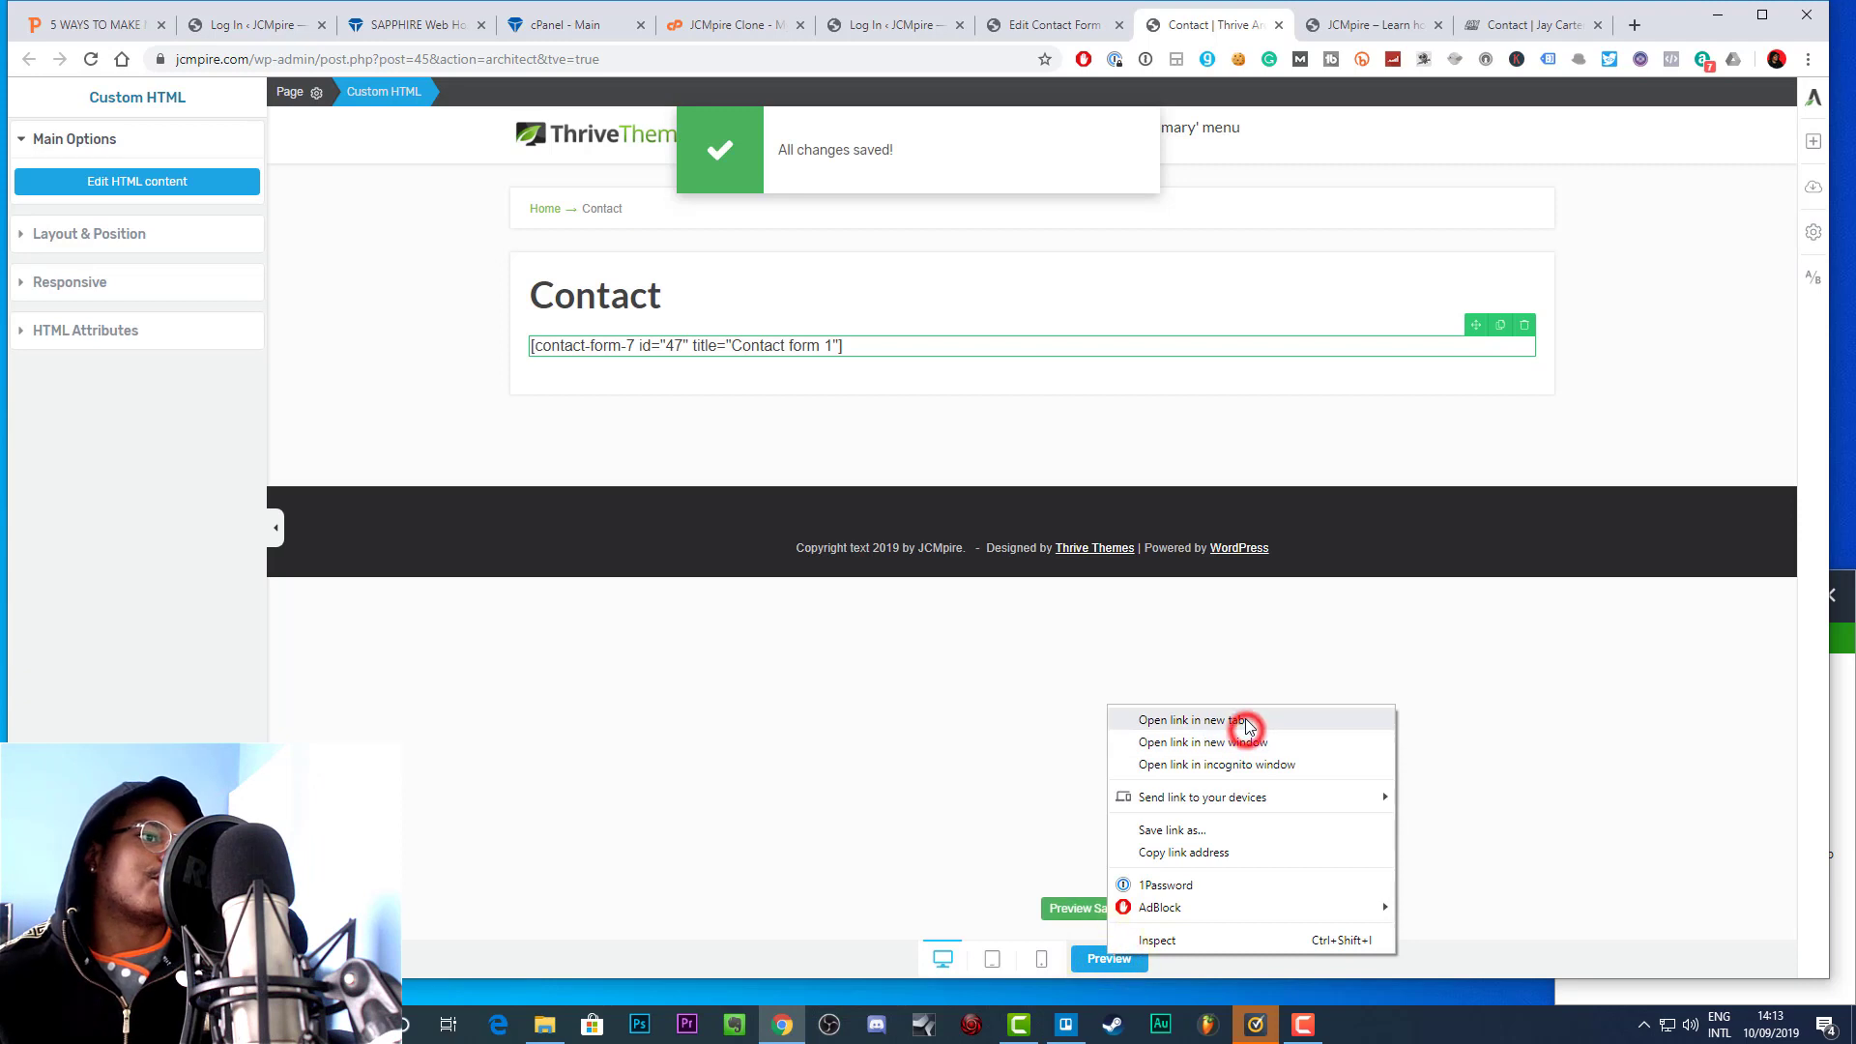
{"action": "left_click", "coordinate": [1244, 25]}
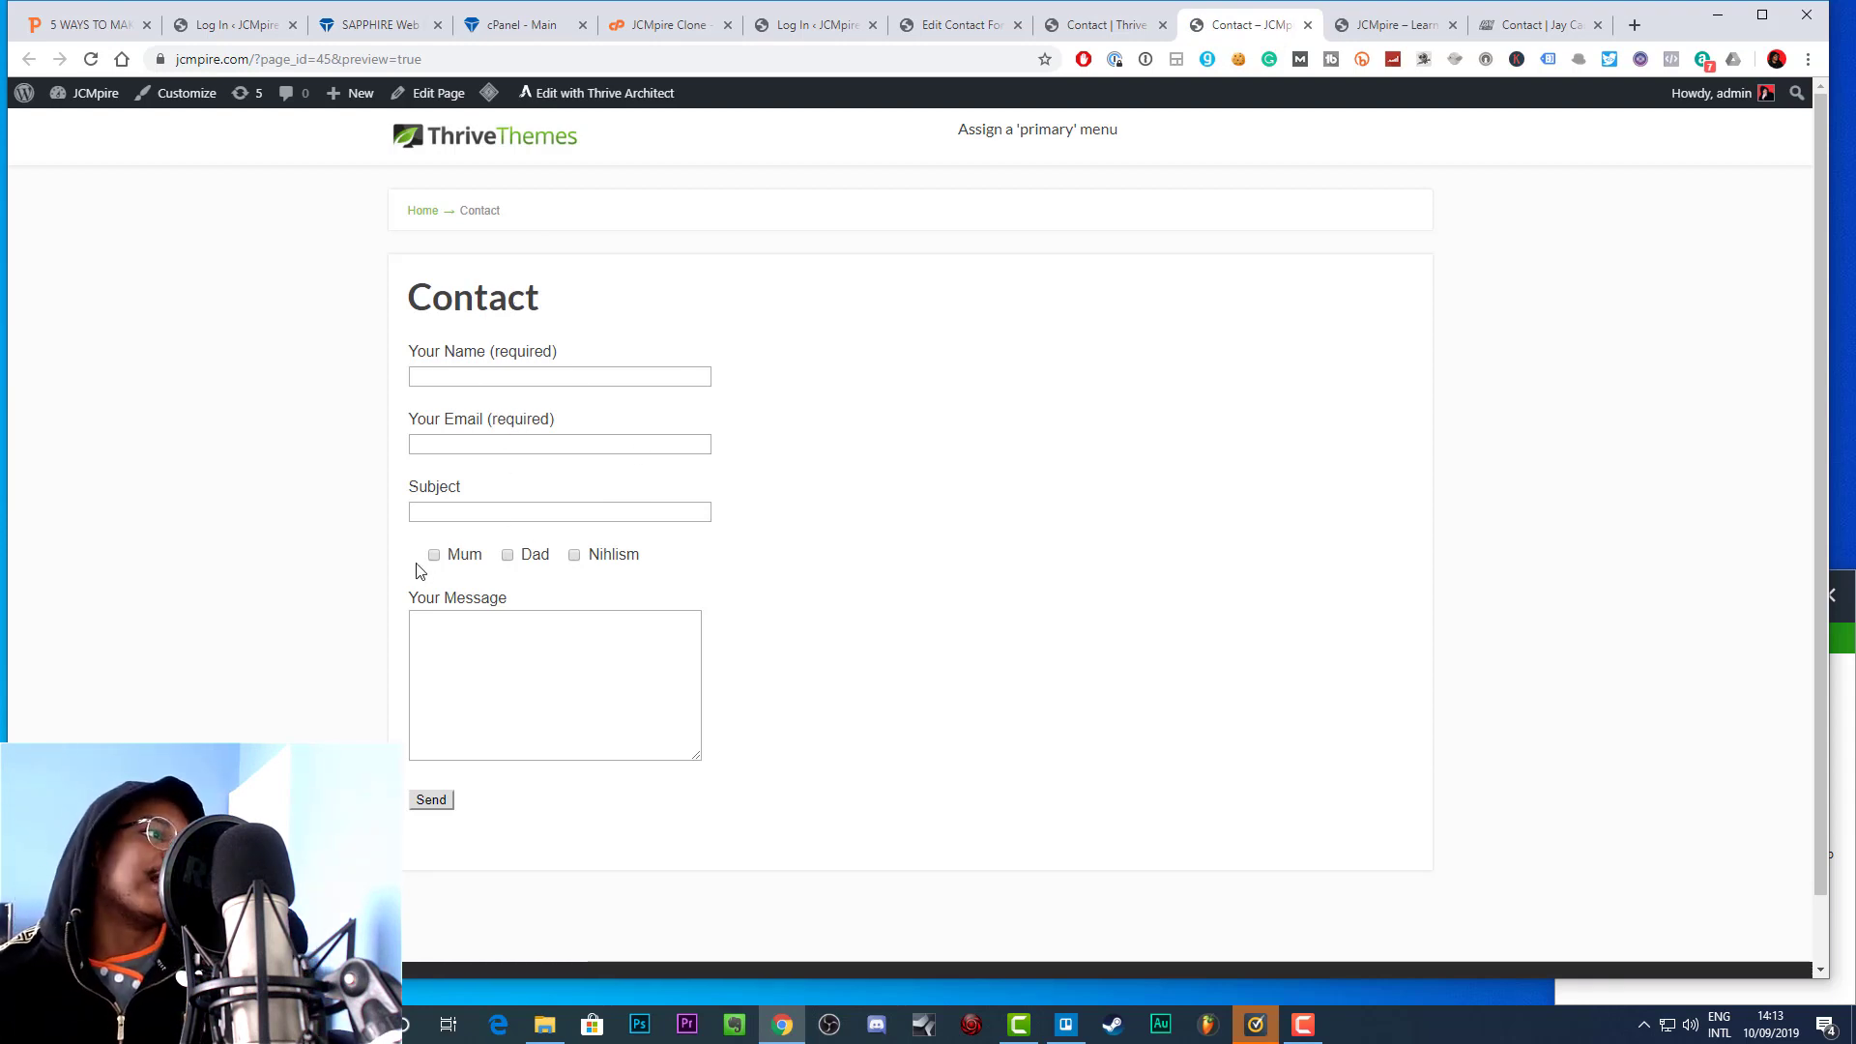
{"action": "left_click", "coordinate": [473, 513]}
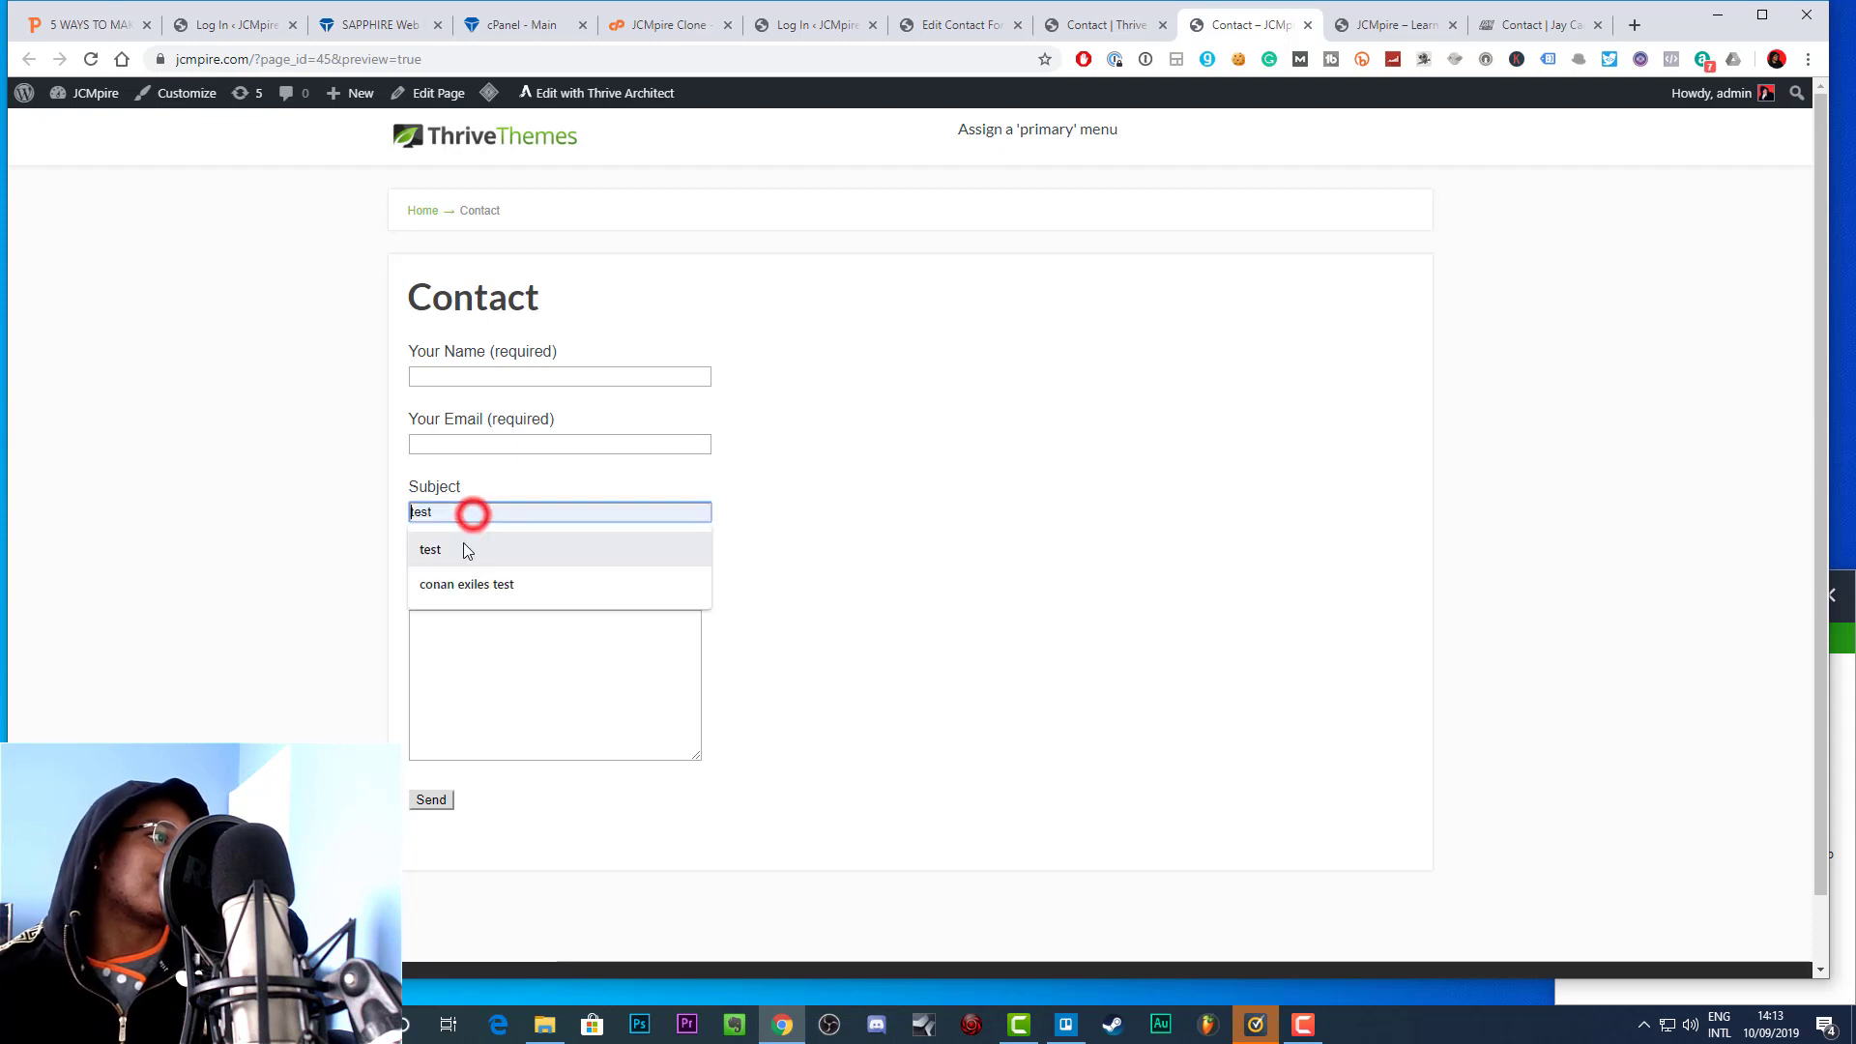
{"action": "left_click", "coordinate": [779, 502]}
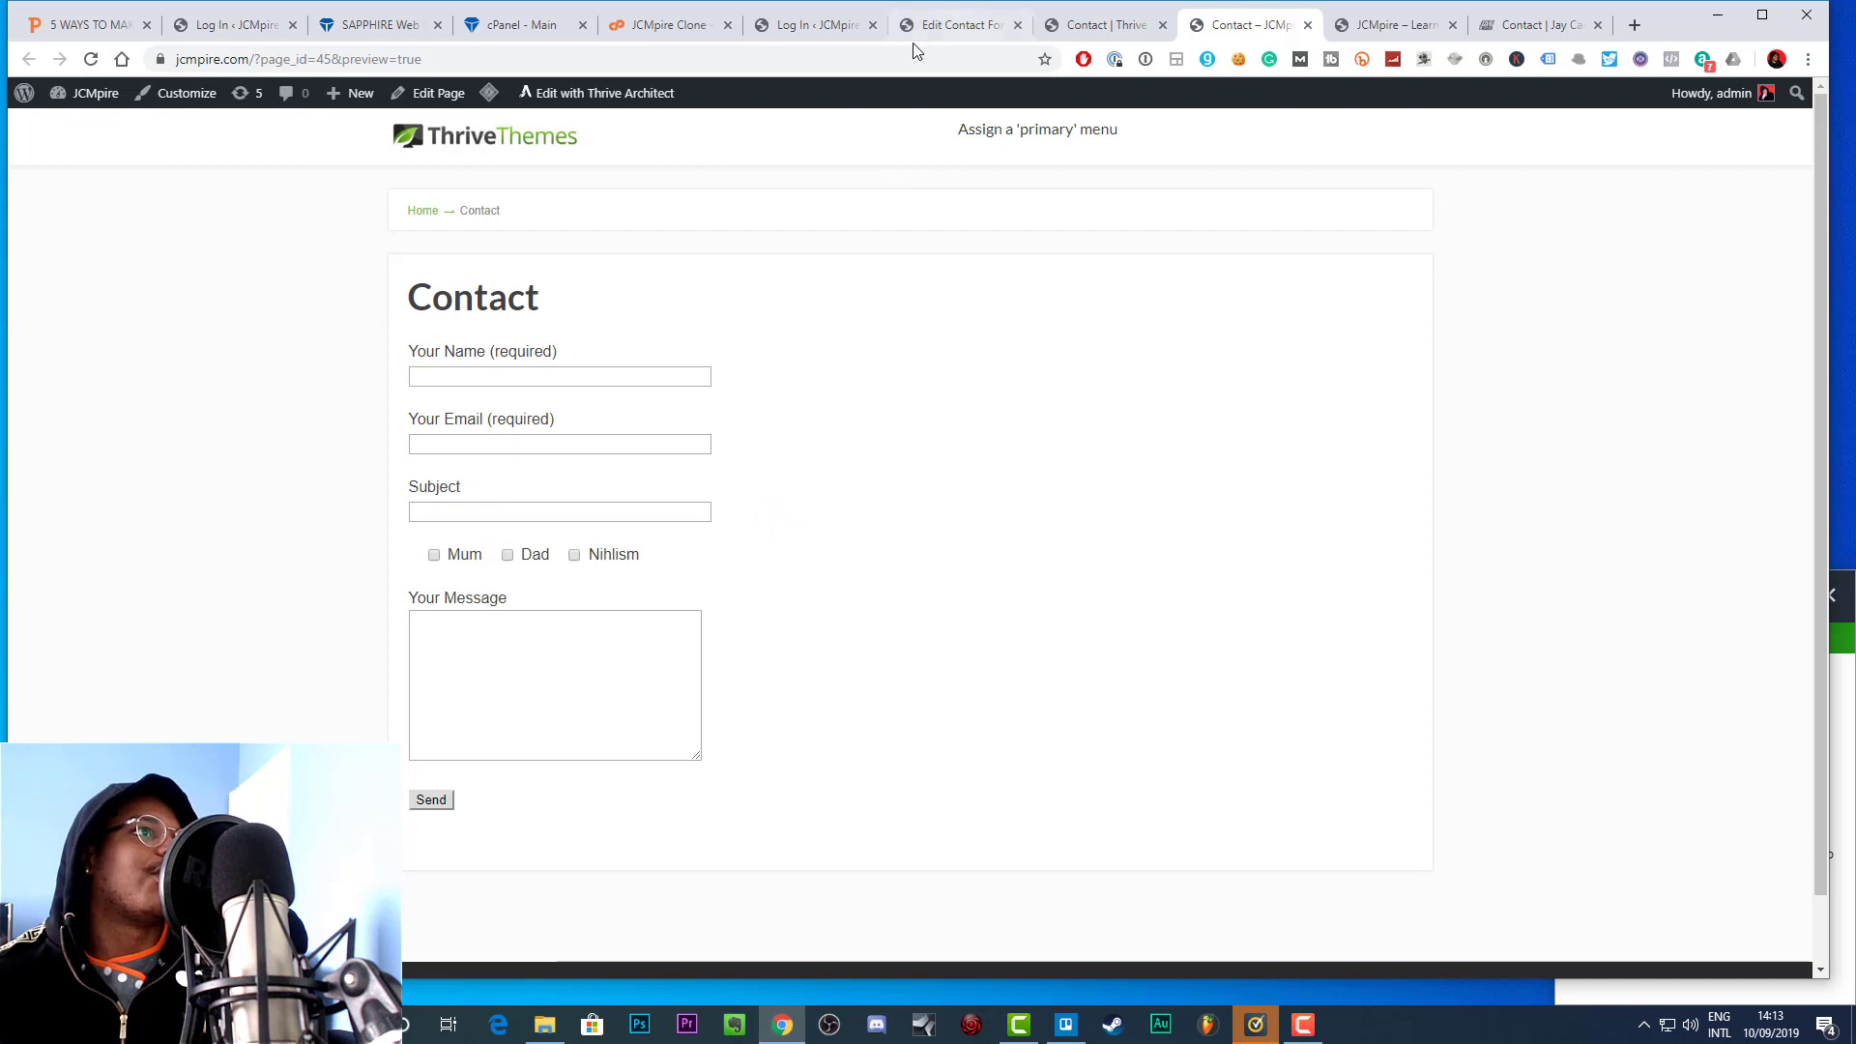
In the form template of Contact form 1, duplicate the "<label> Your Message" line directly above the checkbox tag
{"action": "left_click", "coordinate": [950, 24]}
{"action": "left_click", "coordinate": [219, 566]}
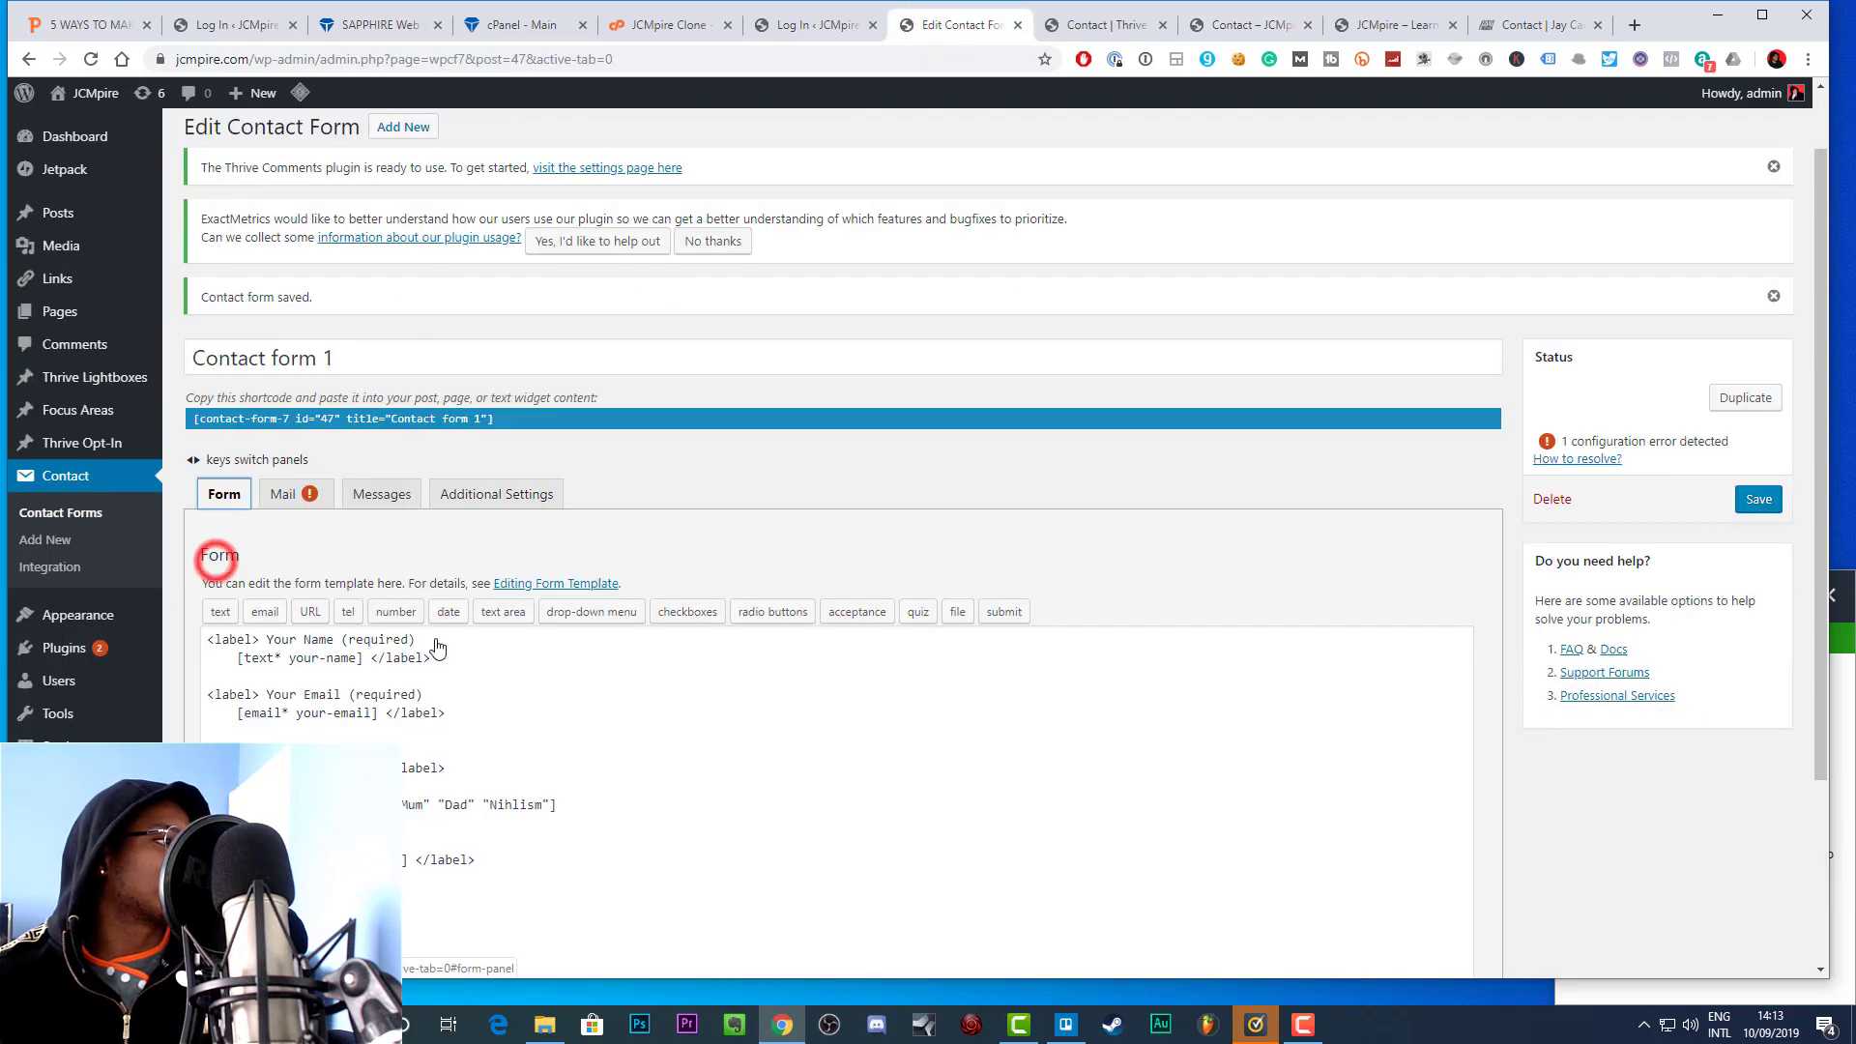
{"action": "scroll", "coordinate": [513, 720], "scroll_direction": "down", "scroll_amount": 1}
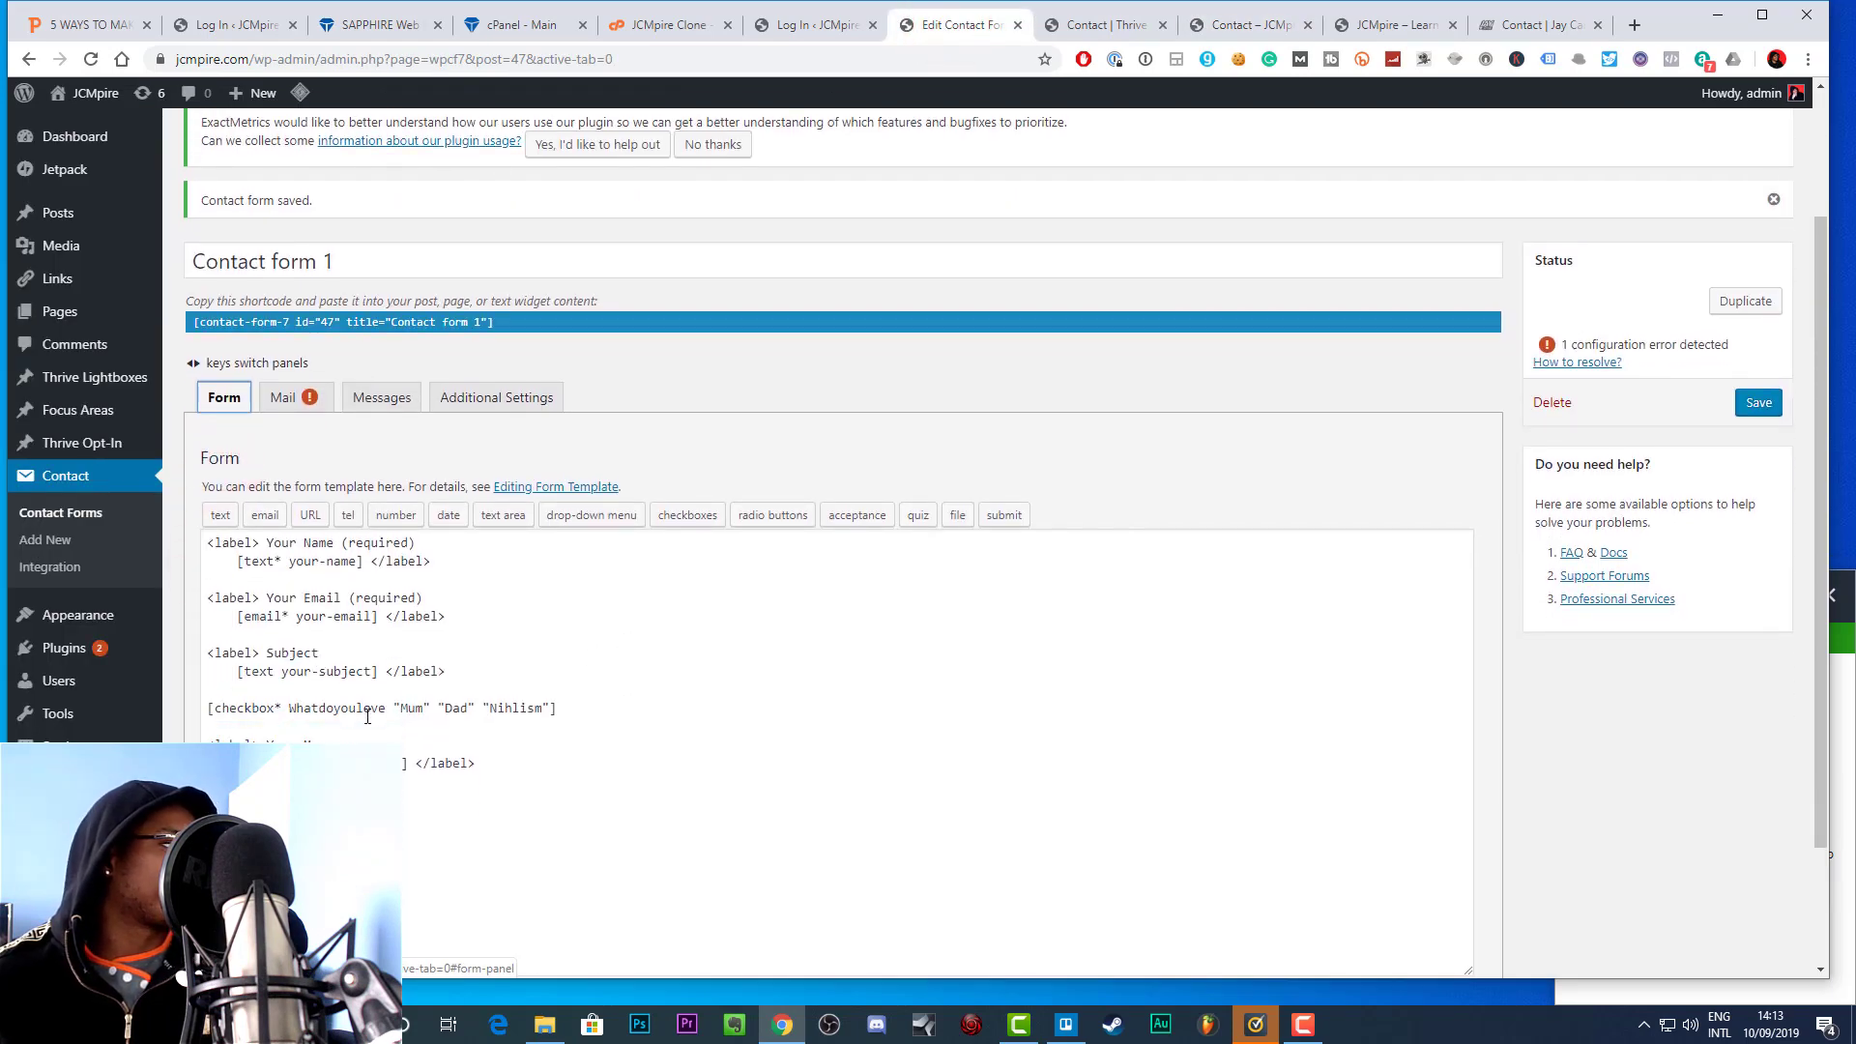
{"action": "left_click", "coordinate": [367, 713]}
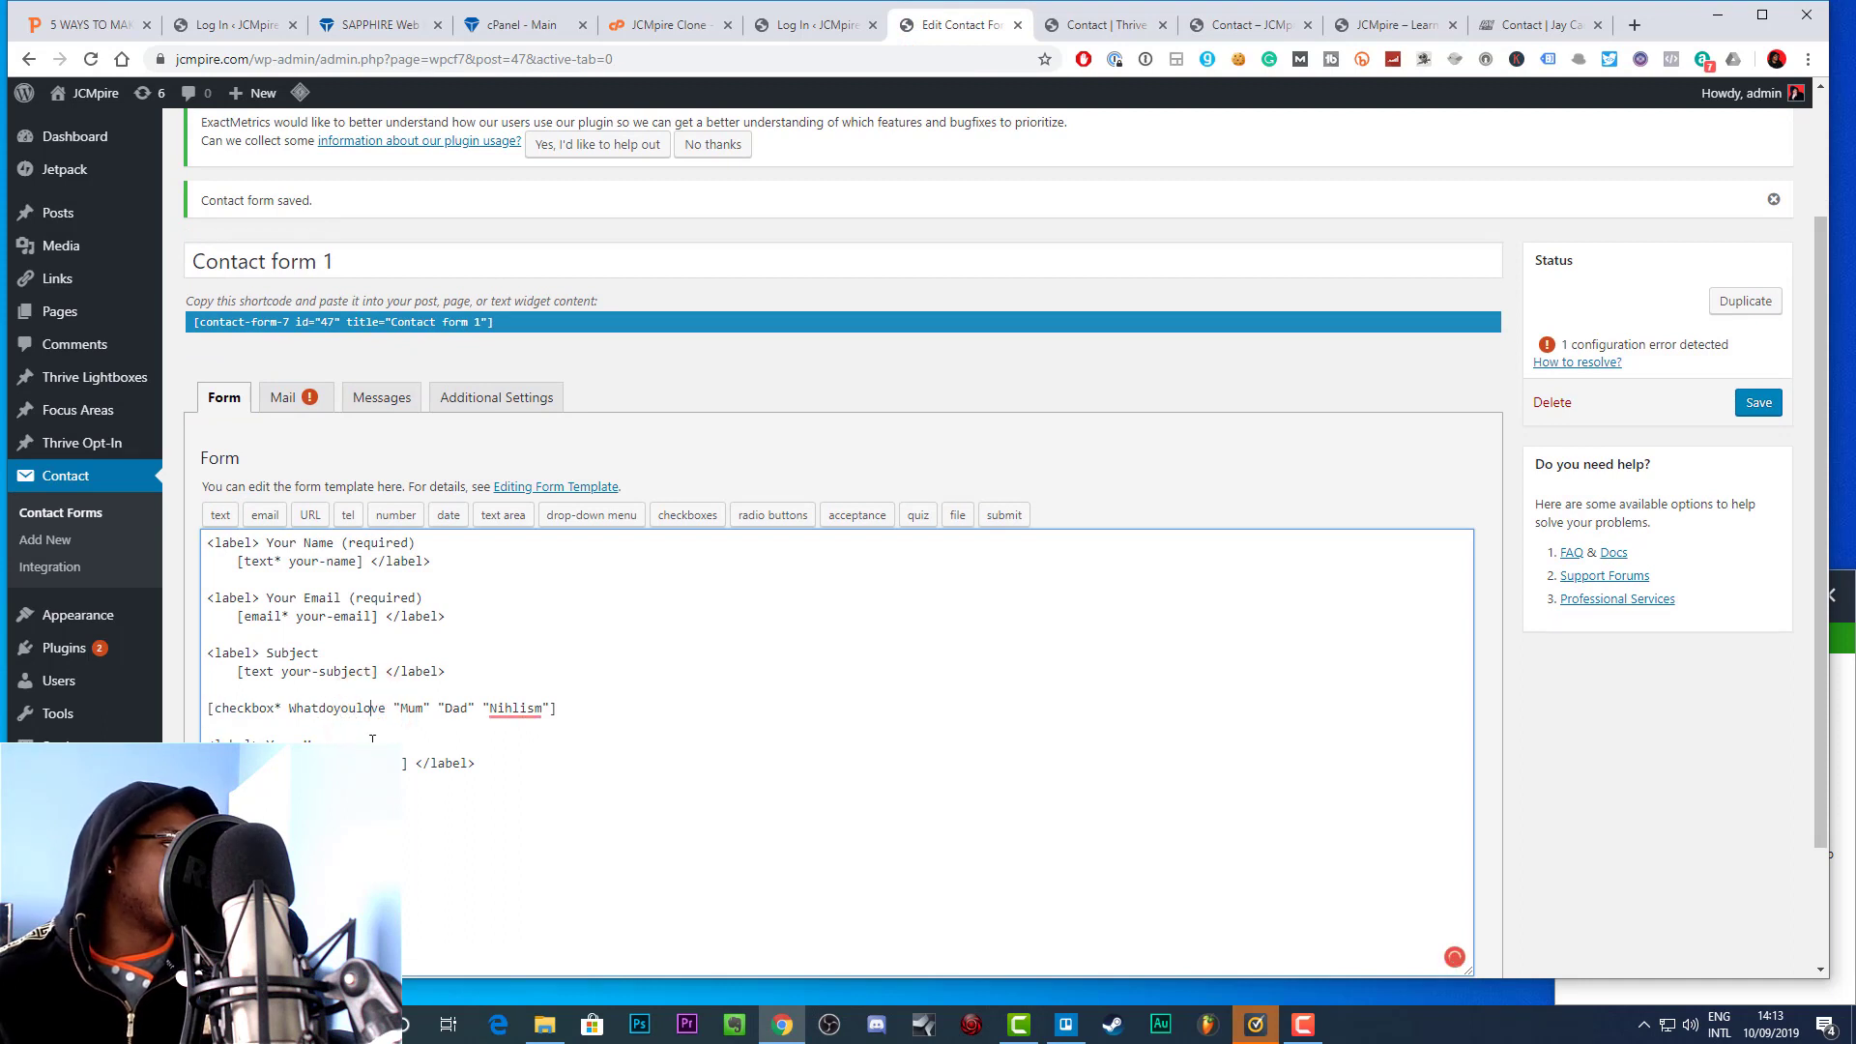
{"action": "left_click_drag", "start_coordinate": [372, 740], "coordinate": [206, 742]}
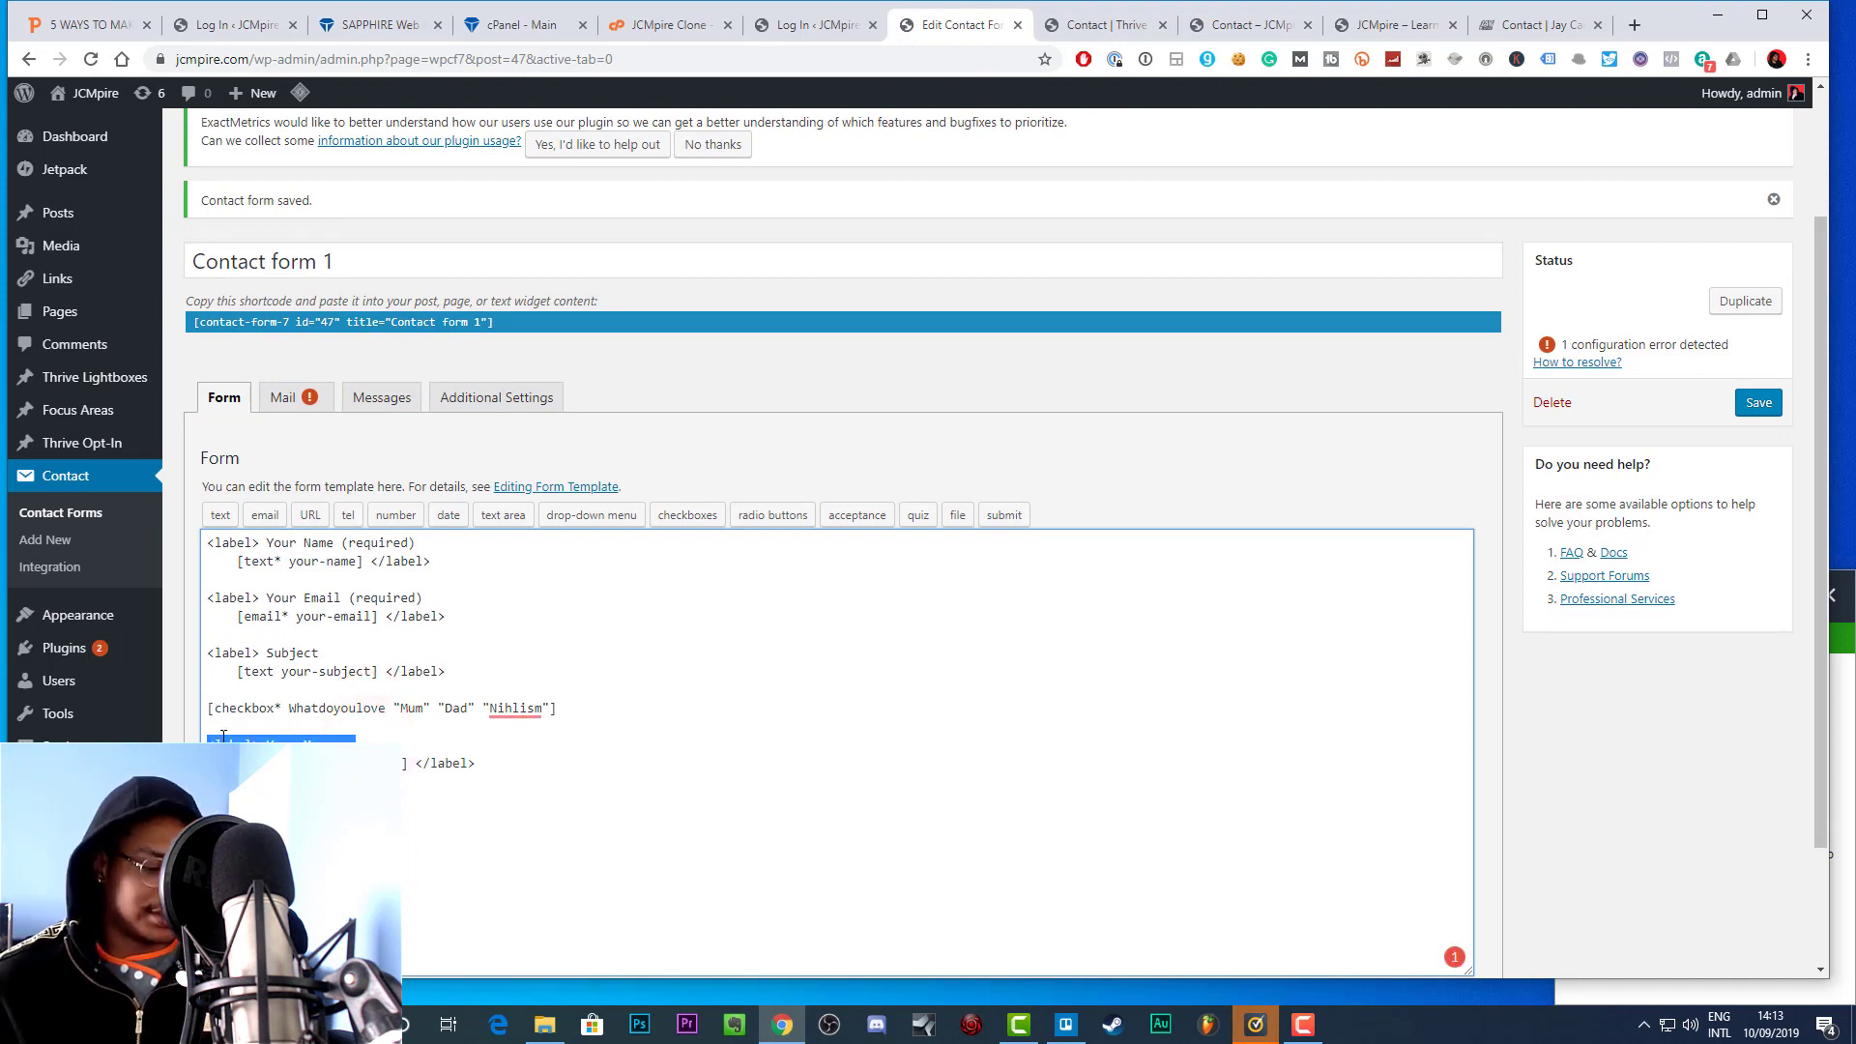
{"action": "left_click", "coordinate": [469, 680]}
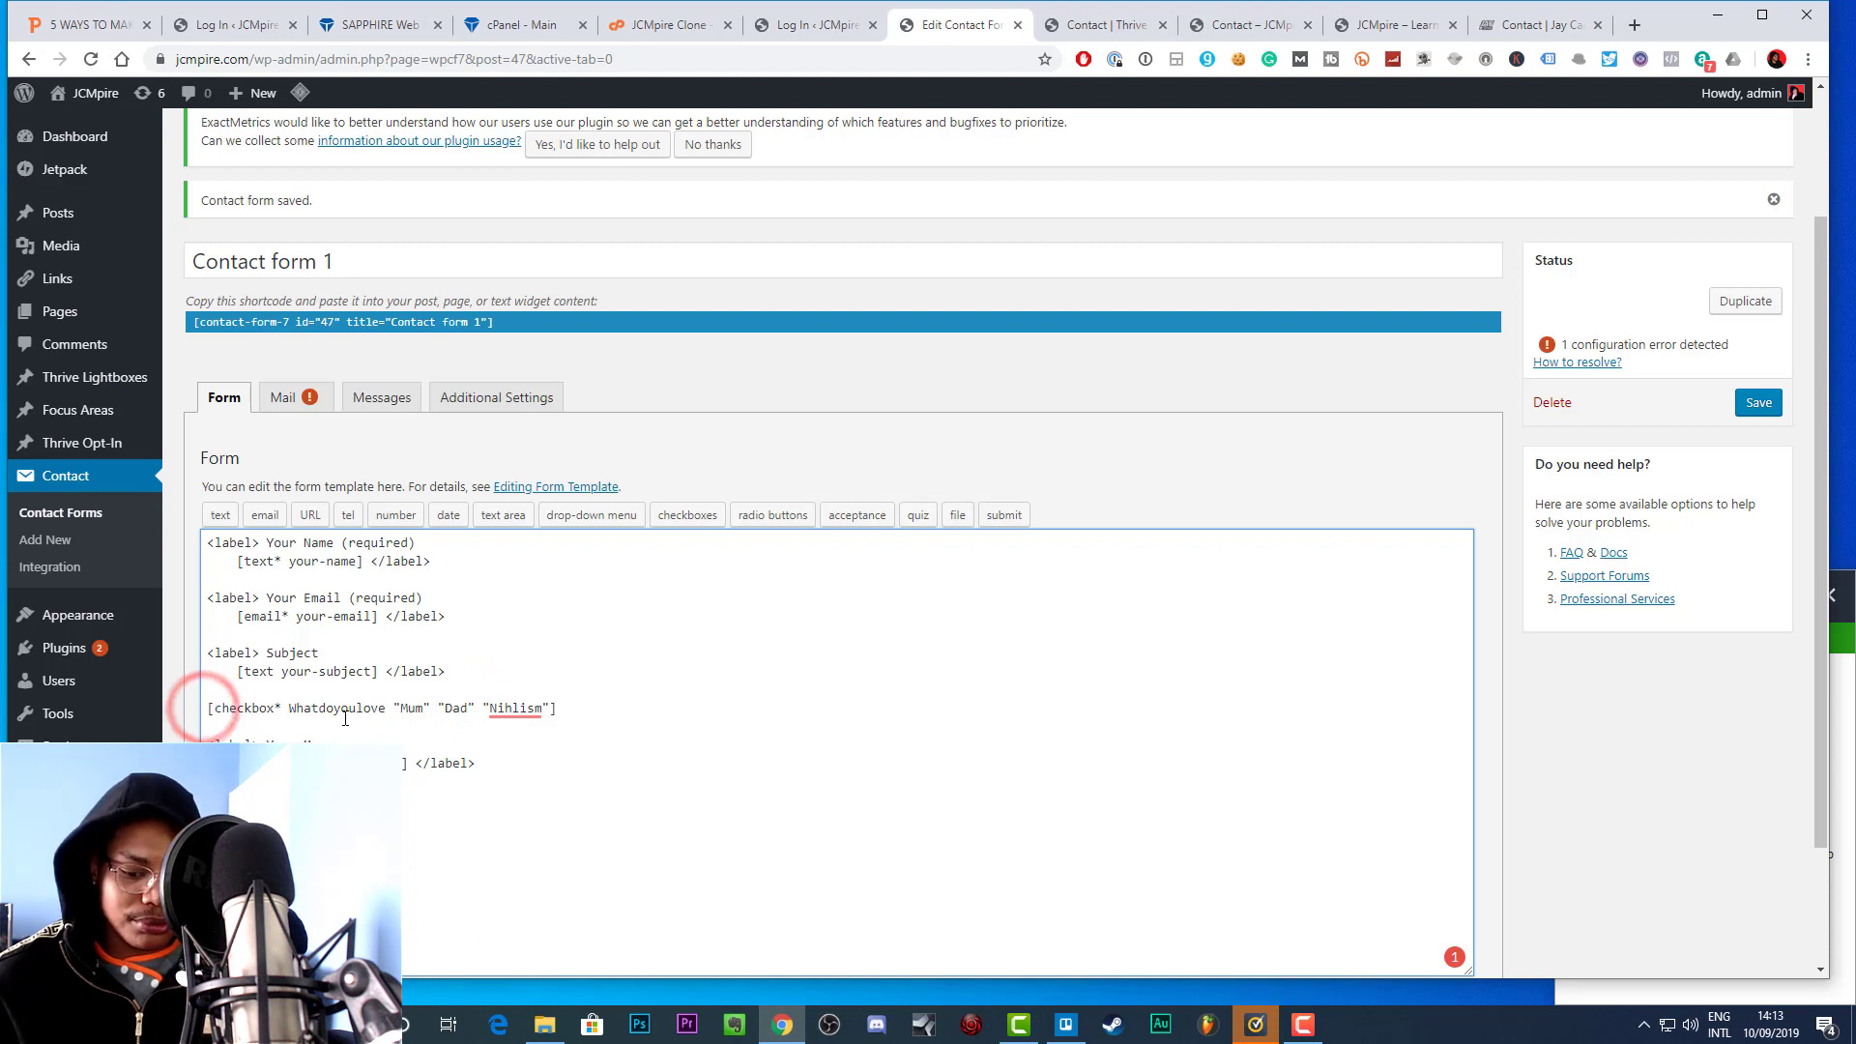
{"action": "key", "text": "Return"}
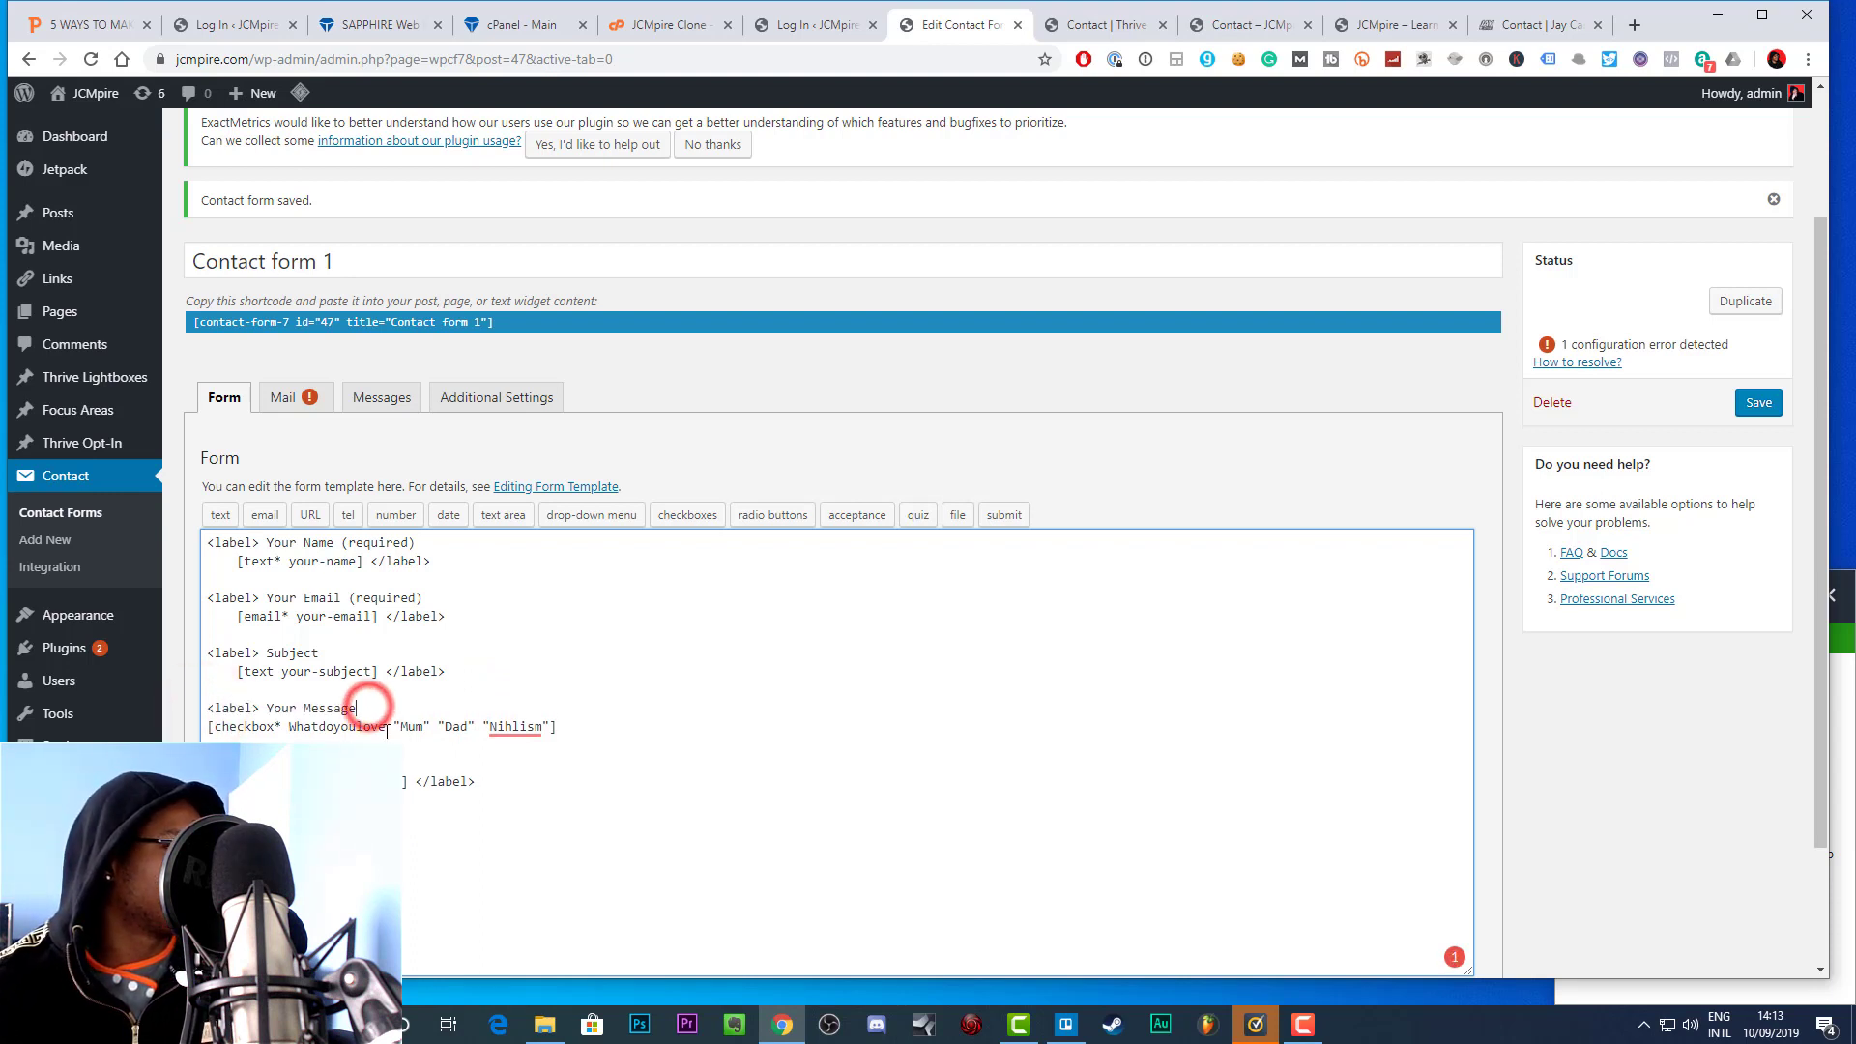
Replace "Your Message" in the label above the checkbox tag with the checkbox name Whatdoyoulove
{"action": "left_click_drag", "start_coordinate": [387, 726], "coordinate": [291, 730]}
{"action": "key", "text": "ctrl+c"}
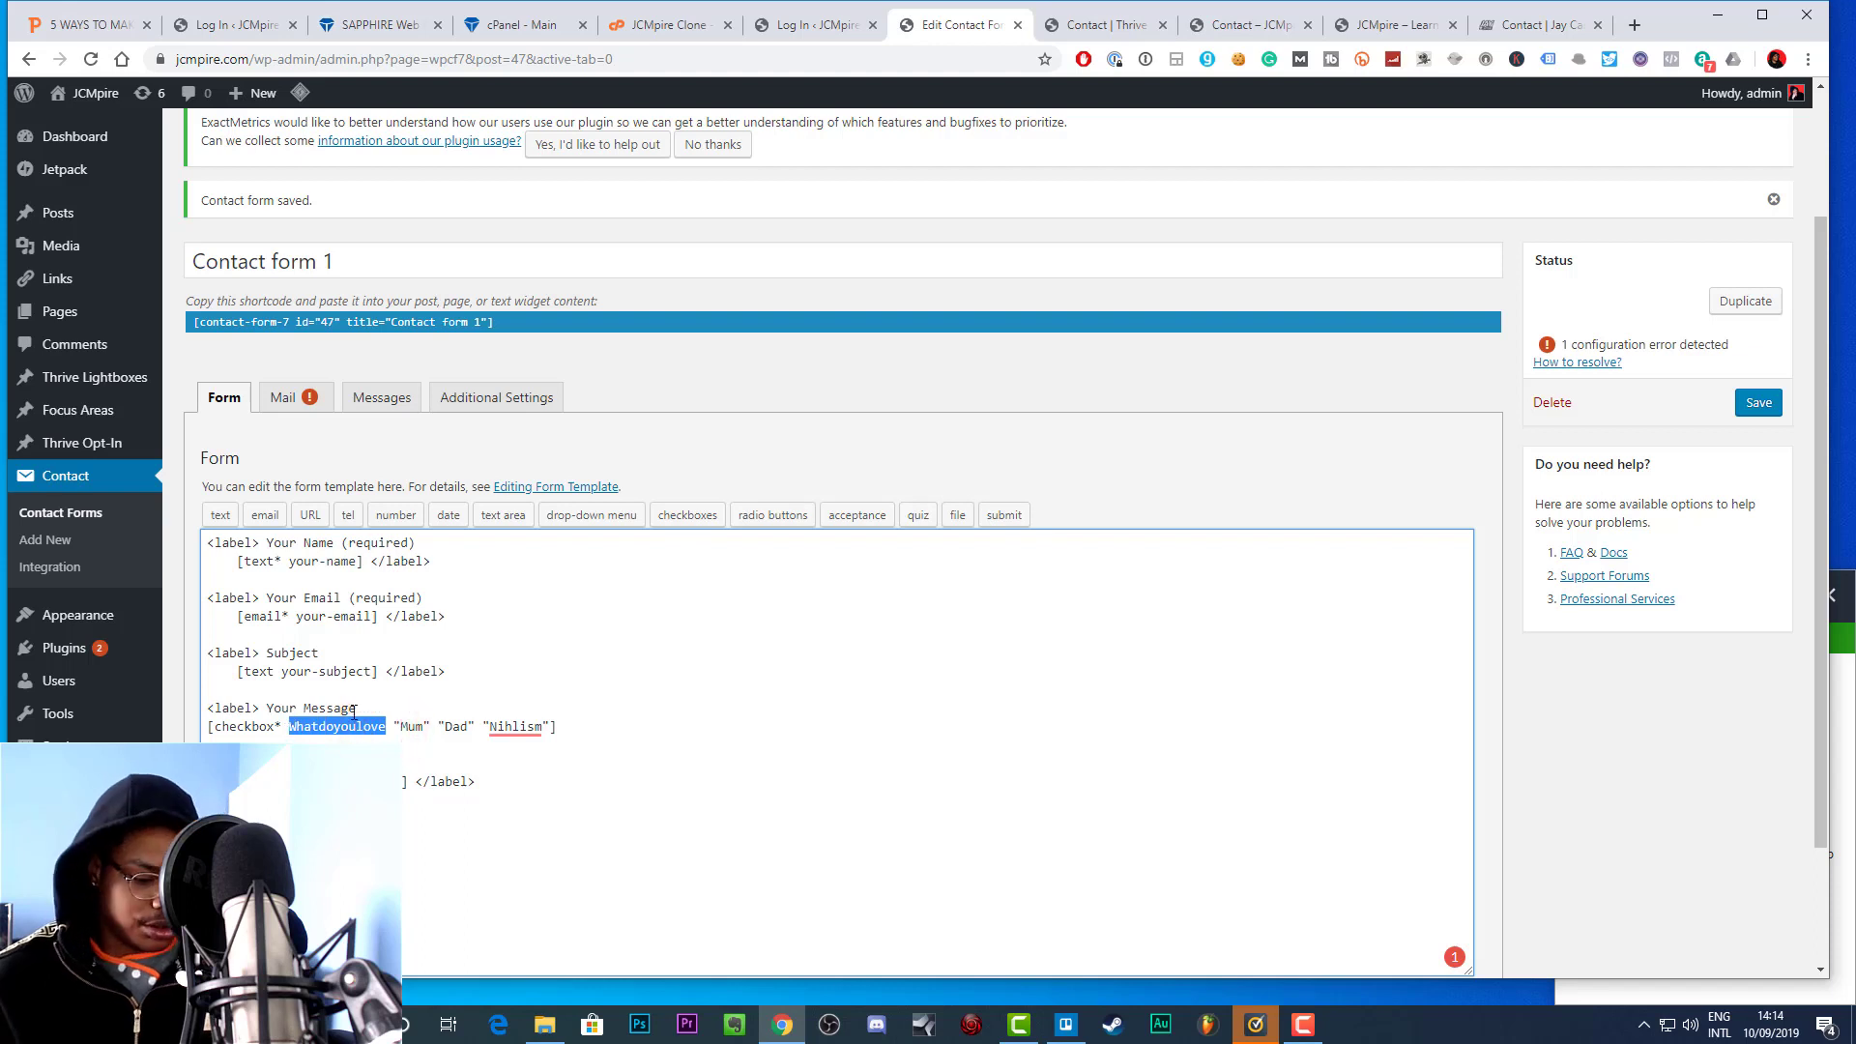
{"action": "key", "text": "BackSpace"}
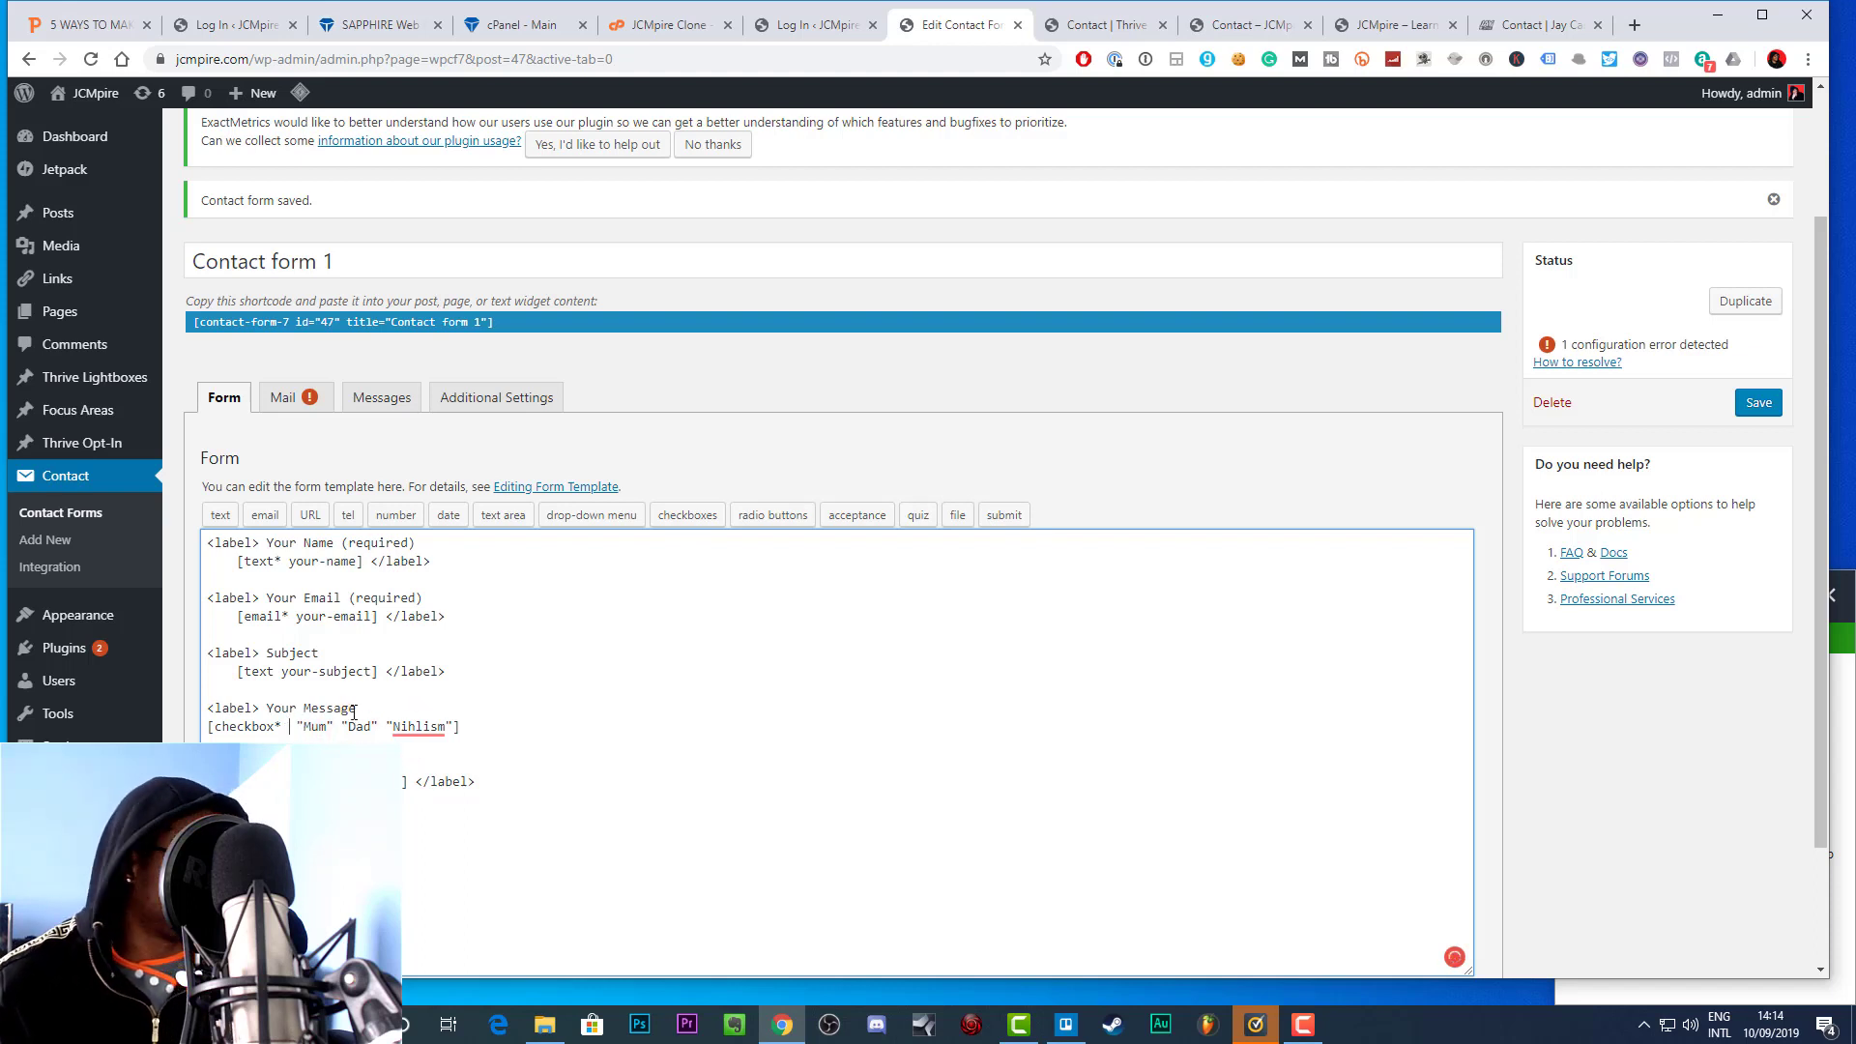
{"action": "key", "text": "ctrl+v"}
{"action": "left_click_drag", "start_coordinate": [366, 703], "coordinate": [268, 707]}
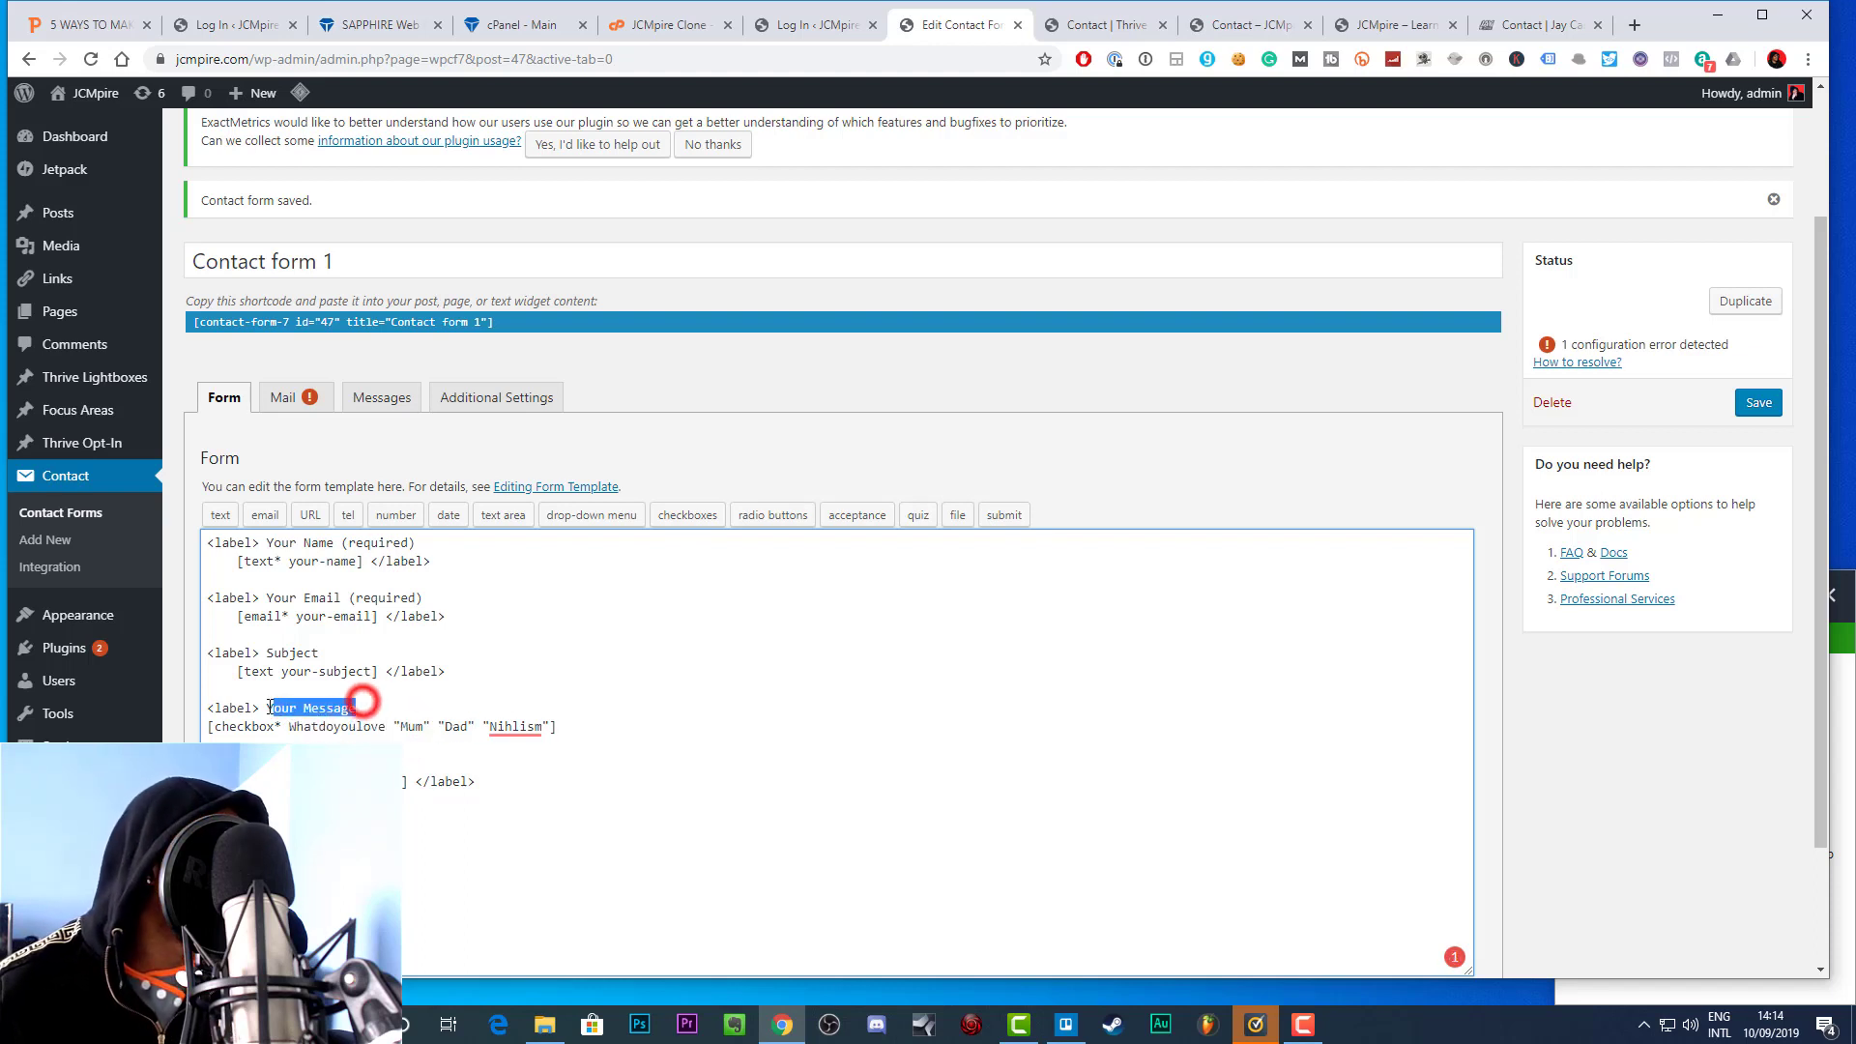
{"action": "key", "text": "ctrl+v"}
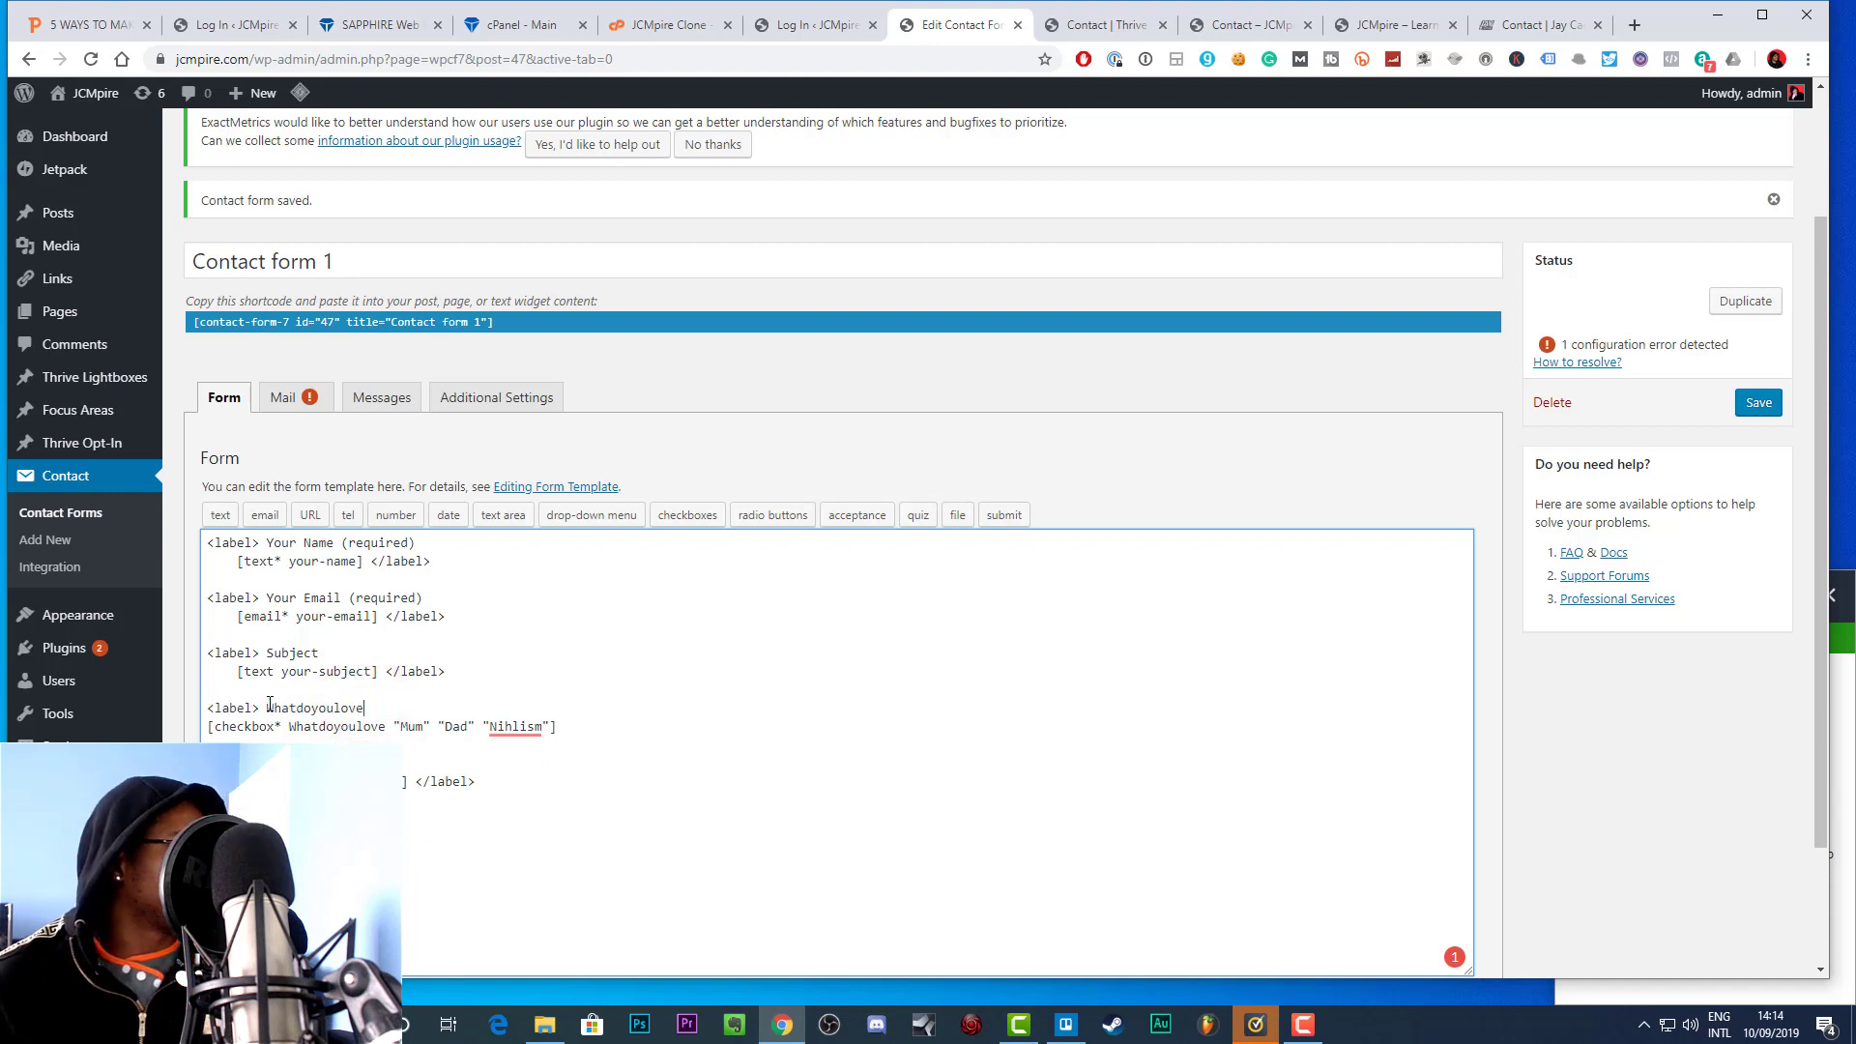
Edit the checkbox label to read "What do you love?" and save the contact form
{"action": "left_click", "coordinate": [299, 707]}
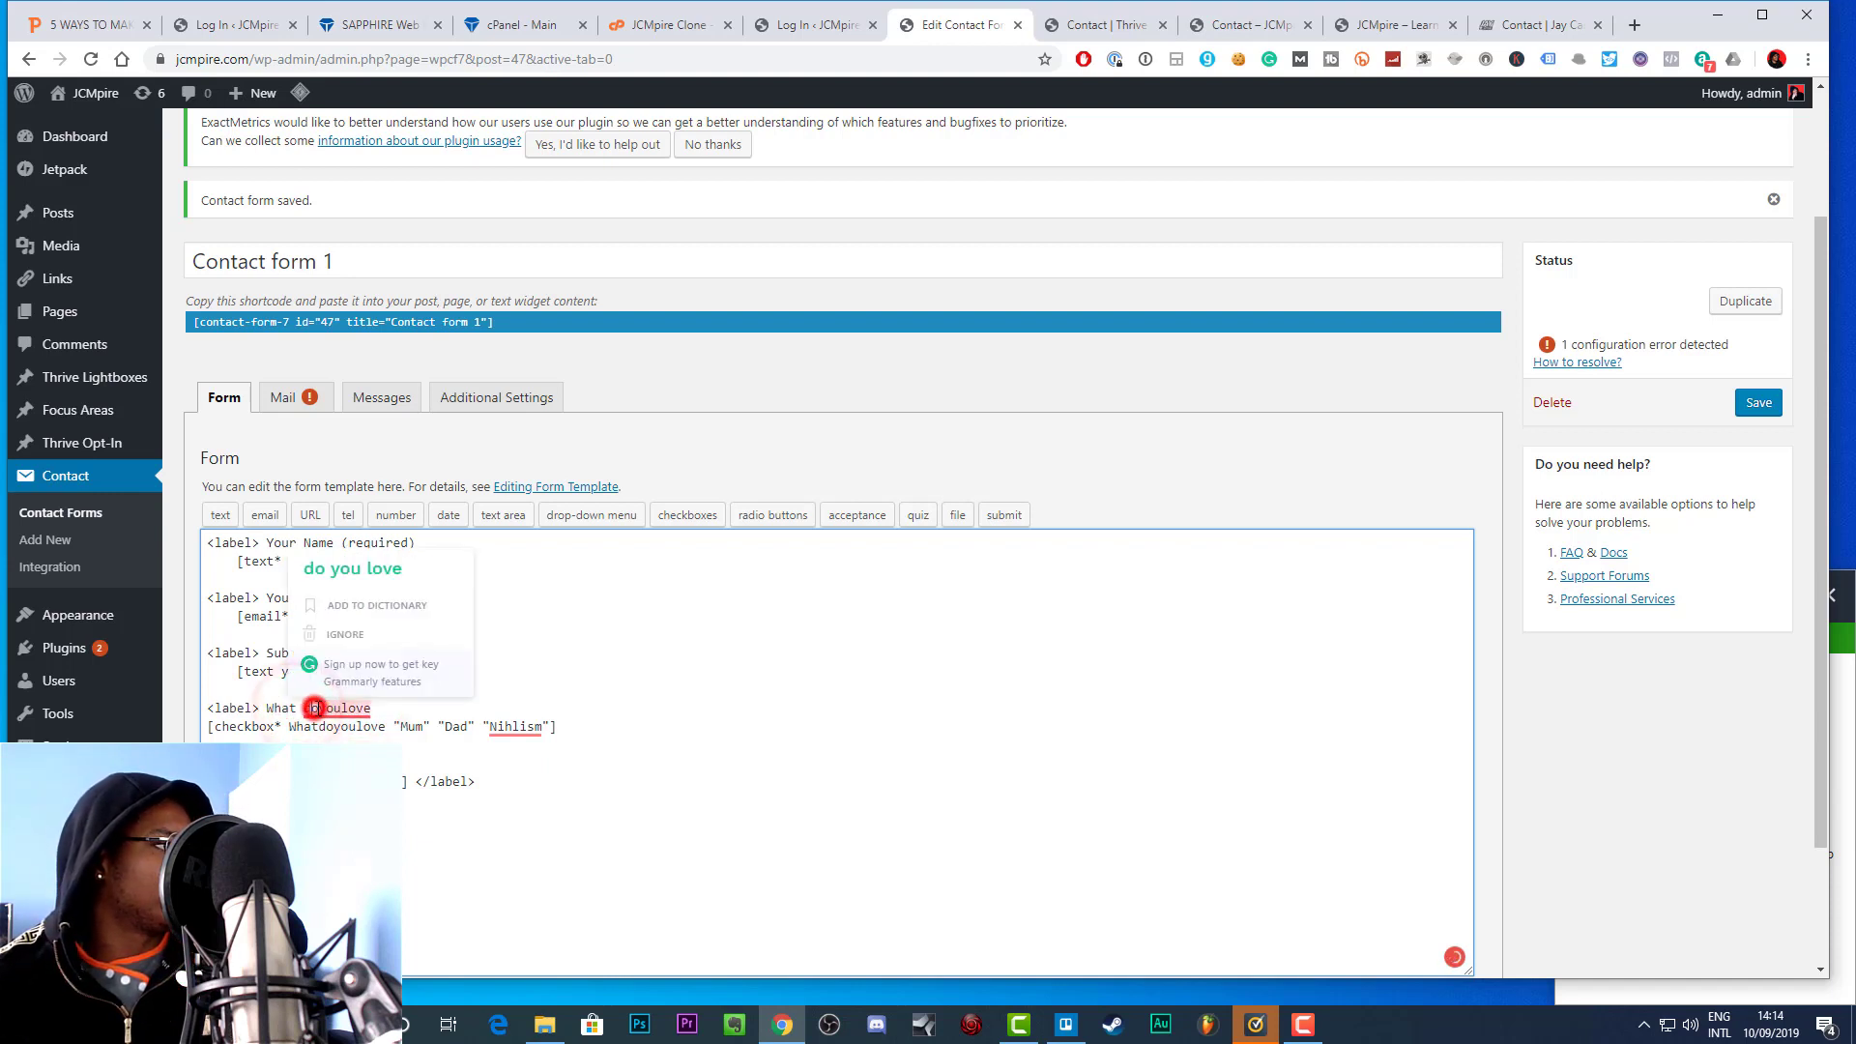
{"action": "left_click", "coordinate": [311, 708]}
{"action": "left_click", "coordinate": [322, 710]}
{"action": "key", "text": "BackSpace"}
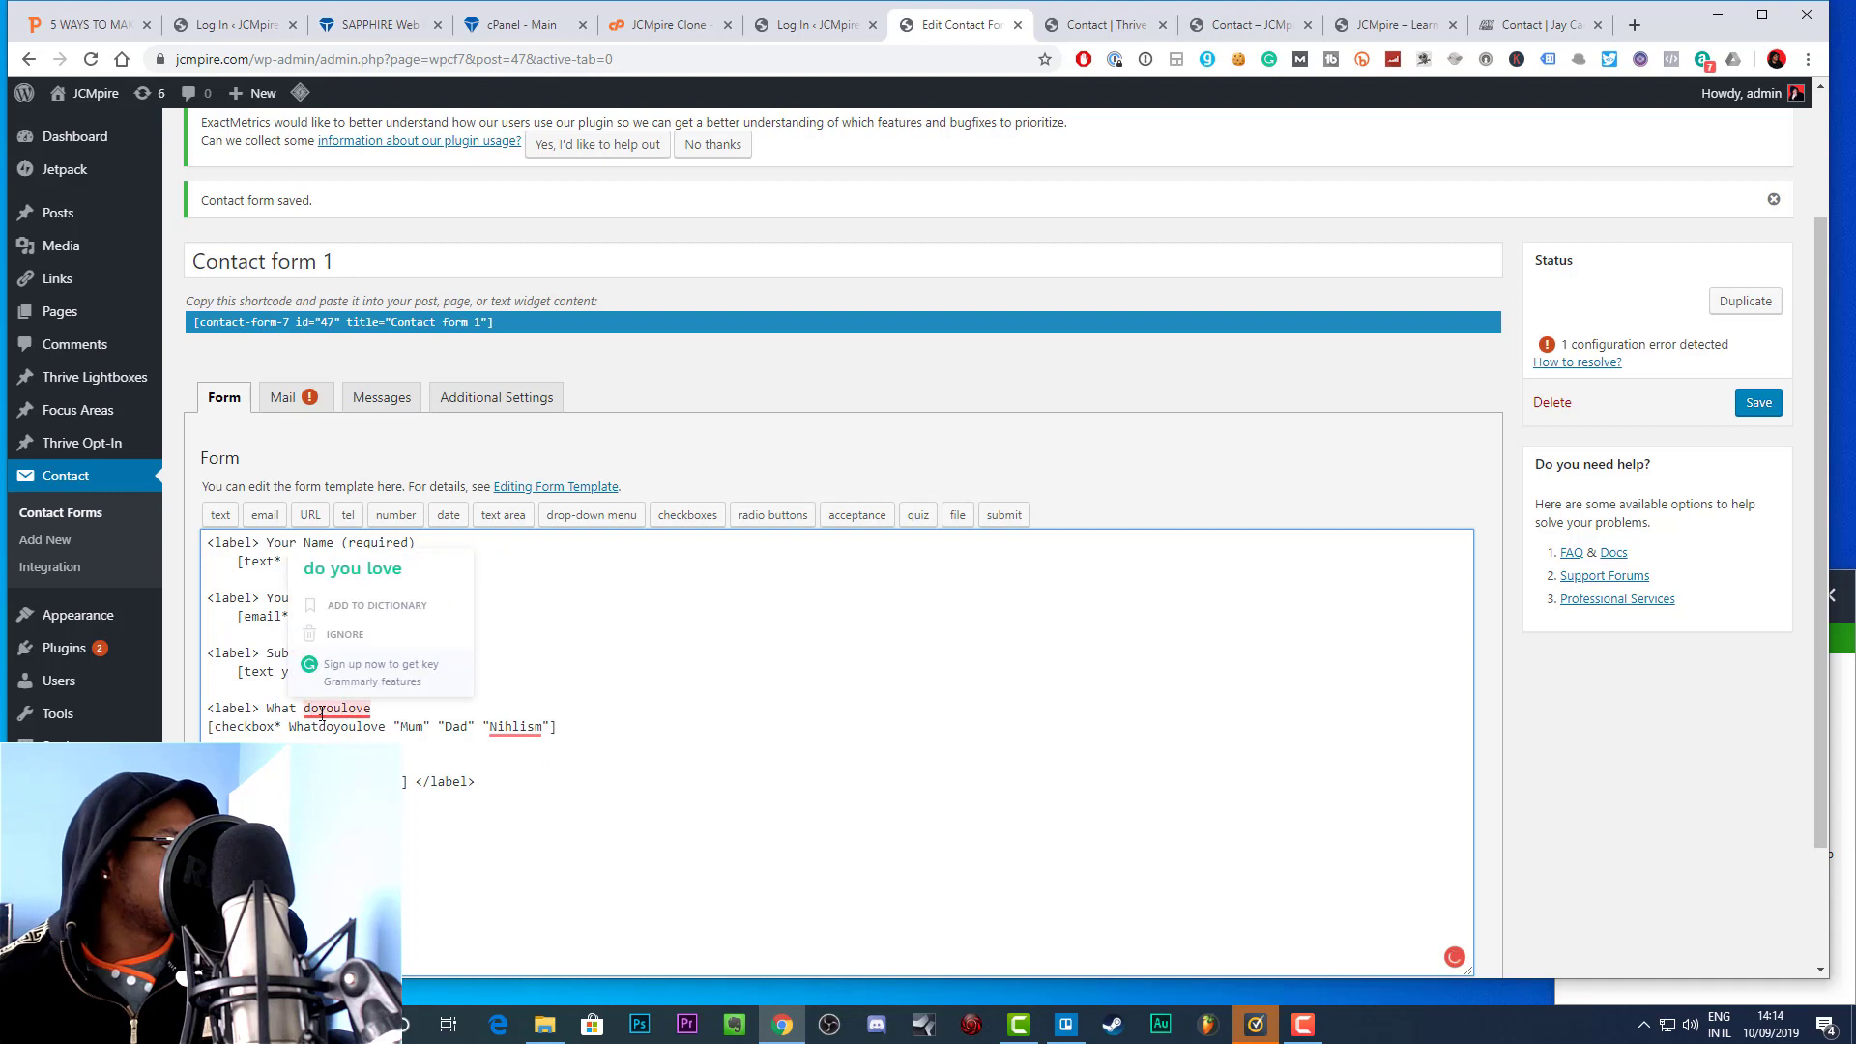
{"action": "left_click", "coordinate": [320, 709]}
{"action": "left_click", "coordinate": [348, 709]}
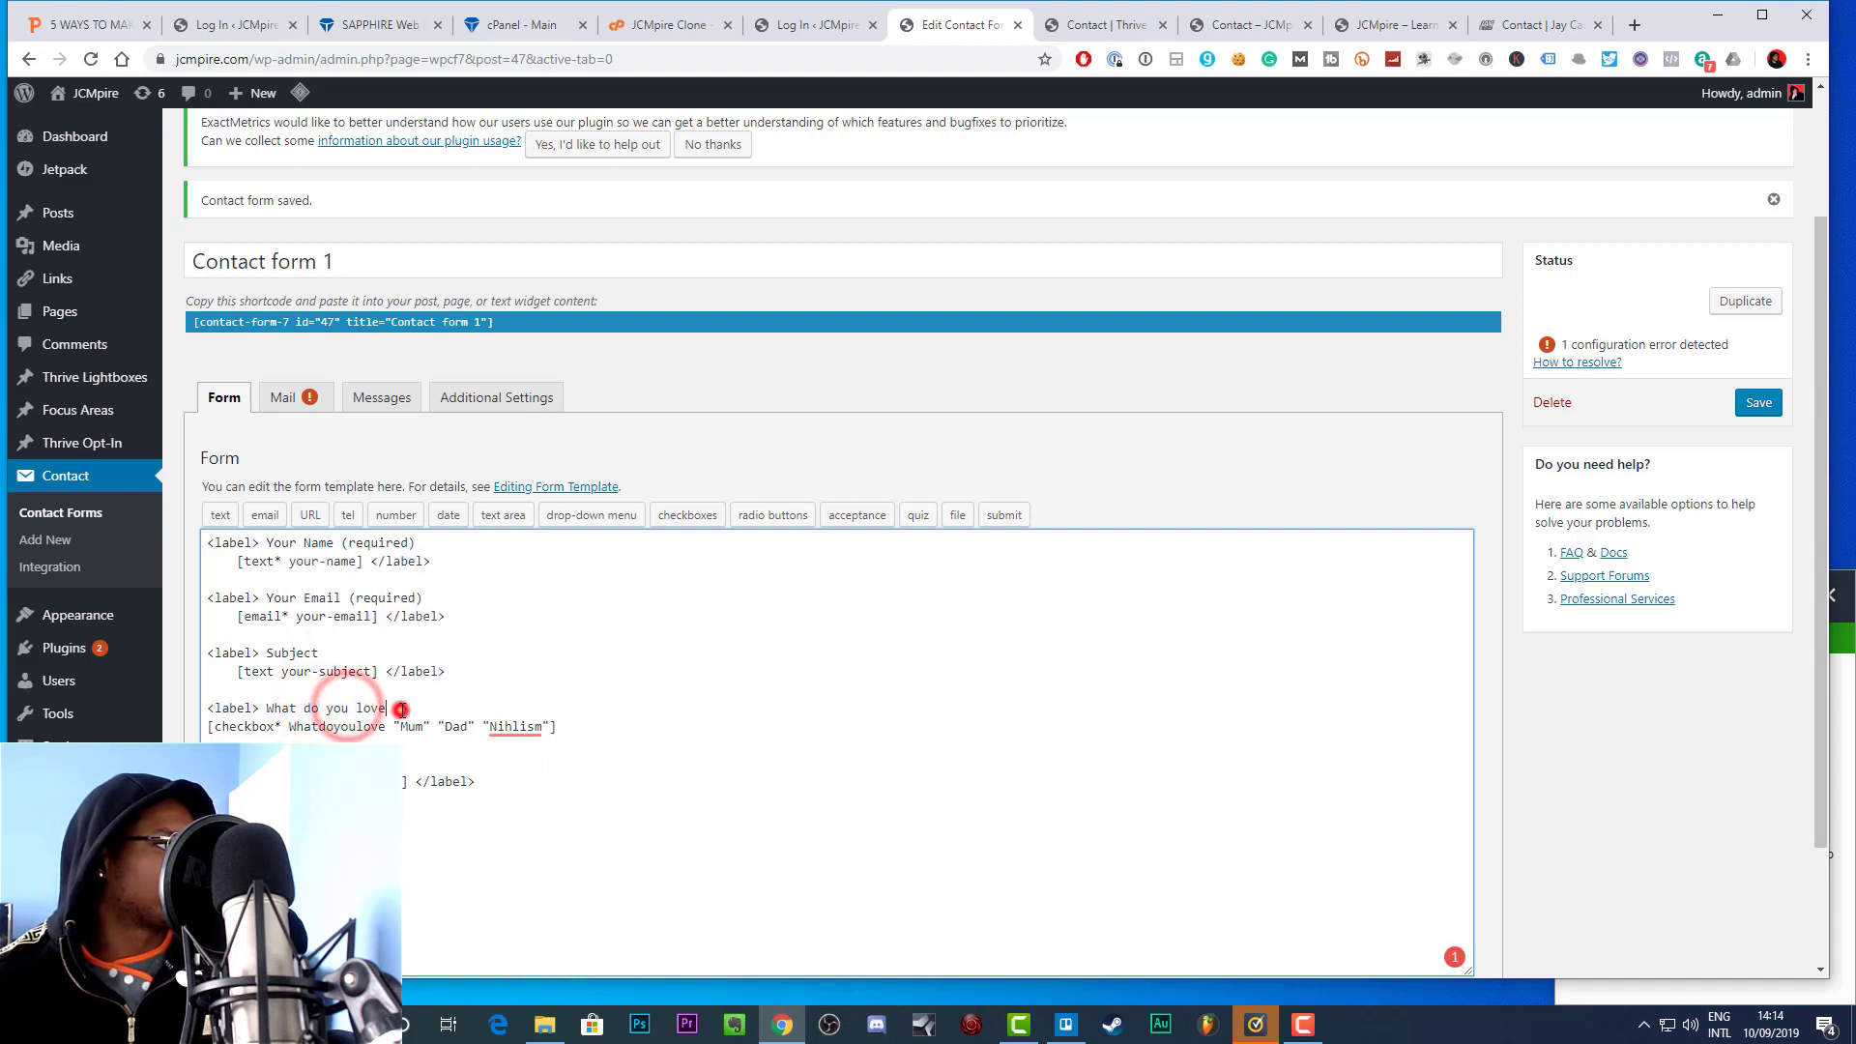
{"action": "left_click", "coordinate": [402, 710]}
{"action": "type", "text": "?"}
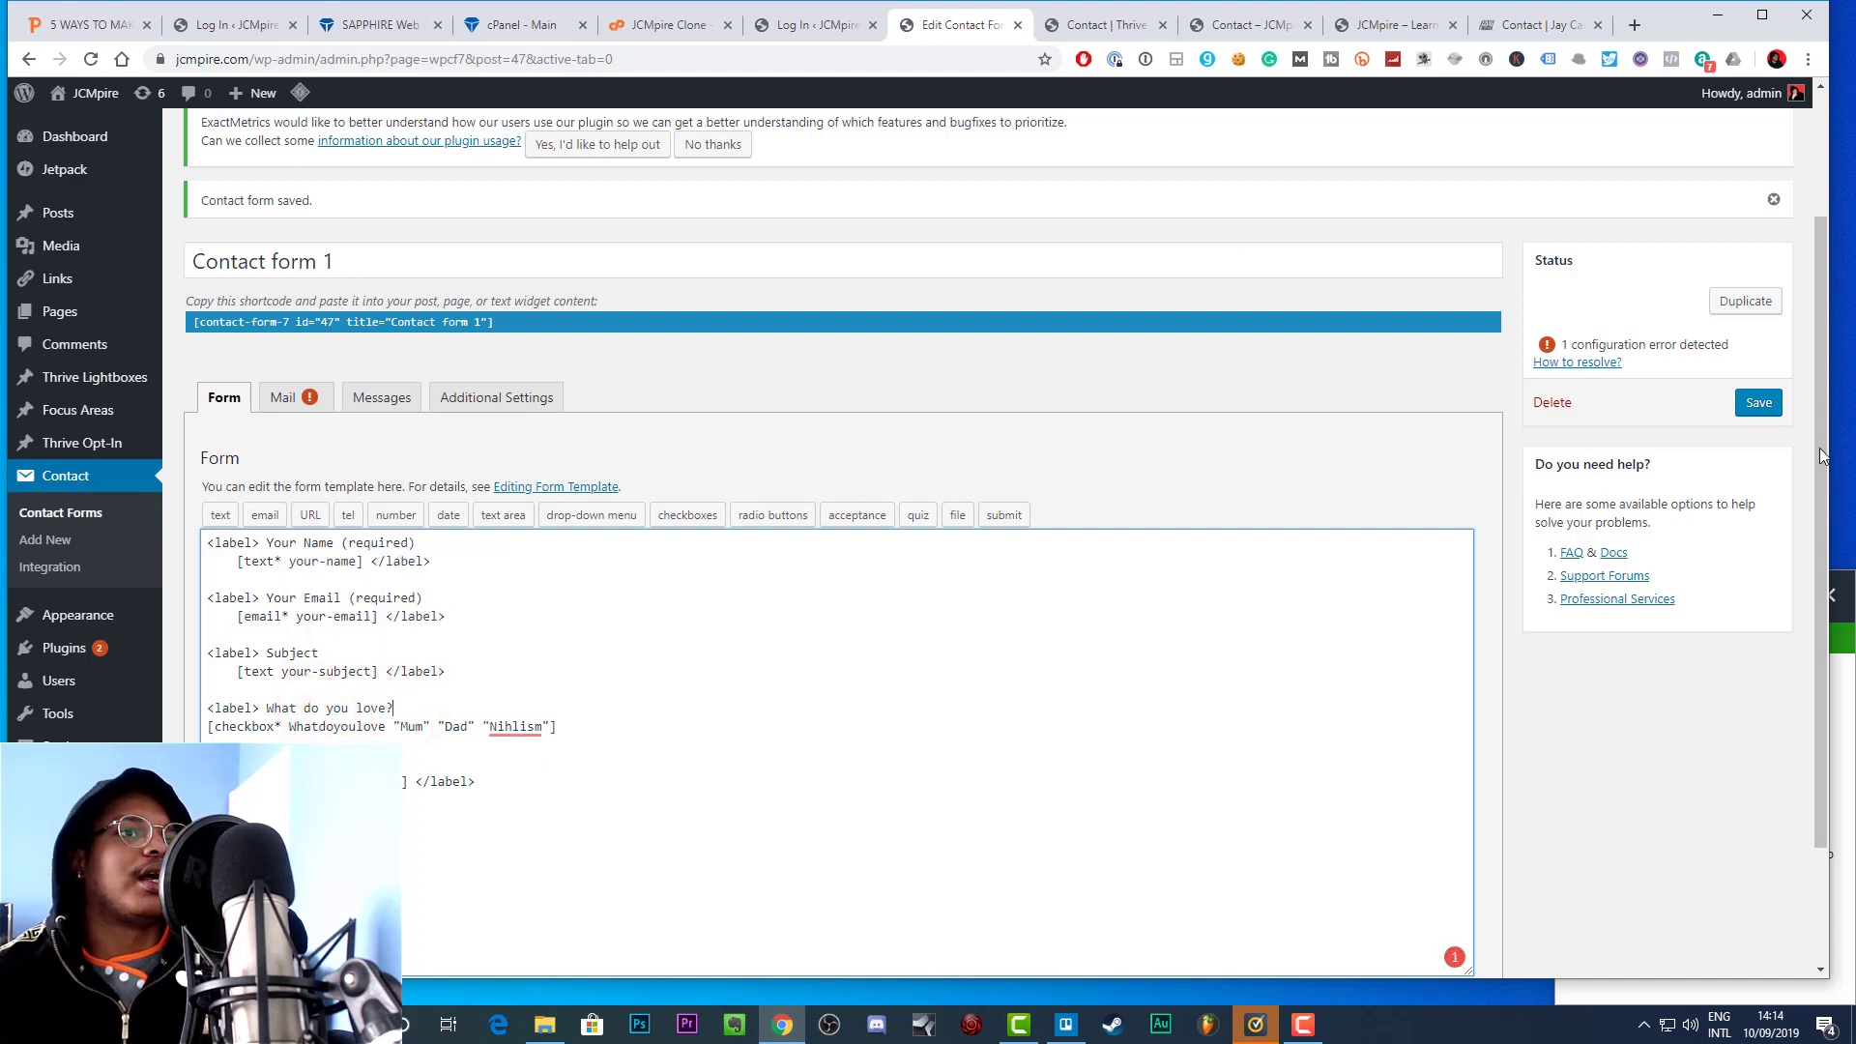
{"action": "left_click", "coordinate": [1758, 402]}
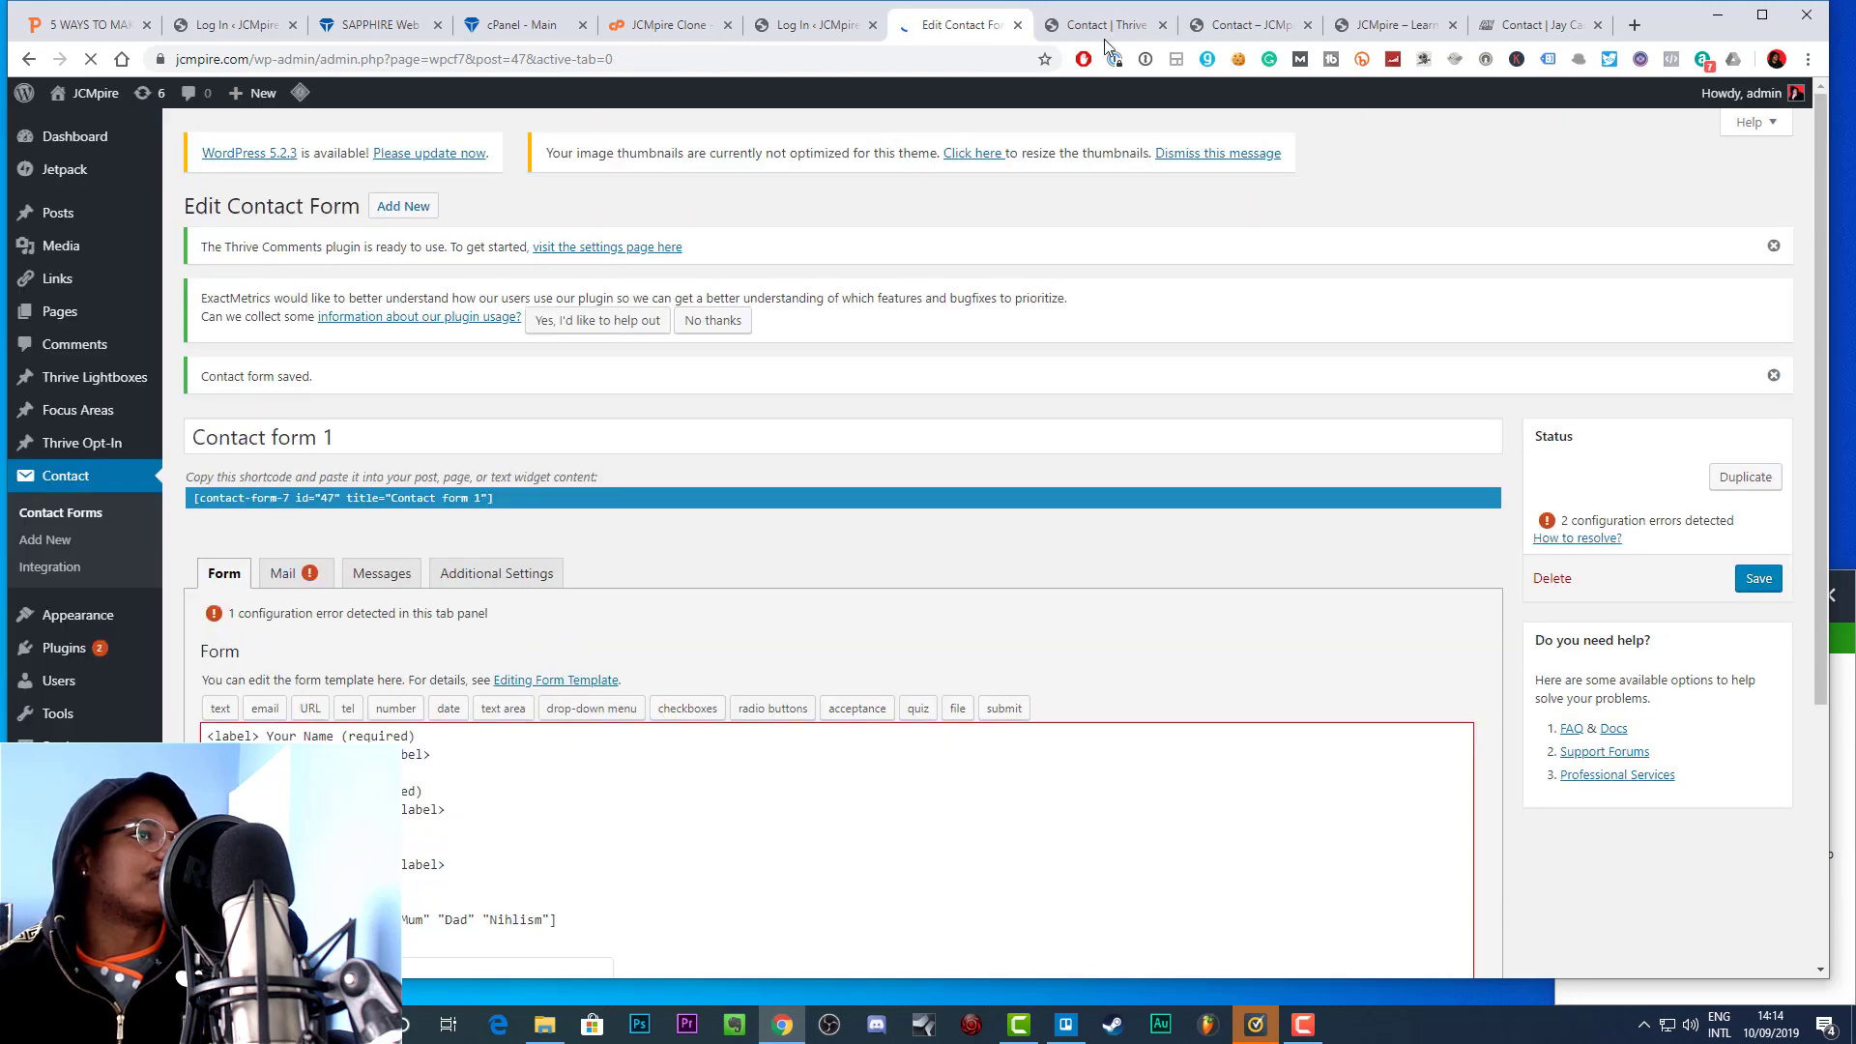
Reload the Contact page preview and test the Mum, Dad and Nihlism checkboxes by ticking and clearing them
{"action": "left_click", "coordinate": [1106, 27]}
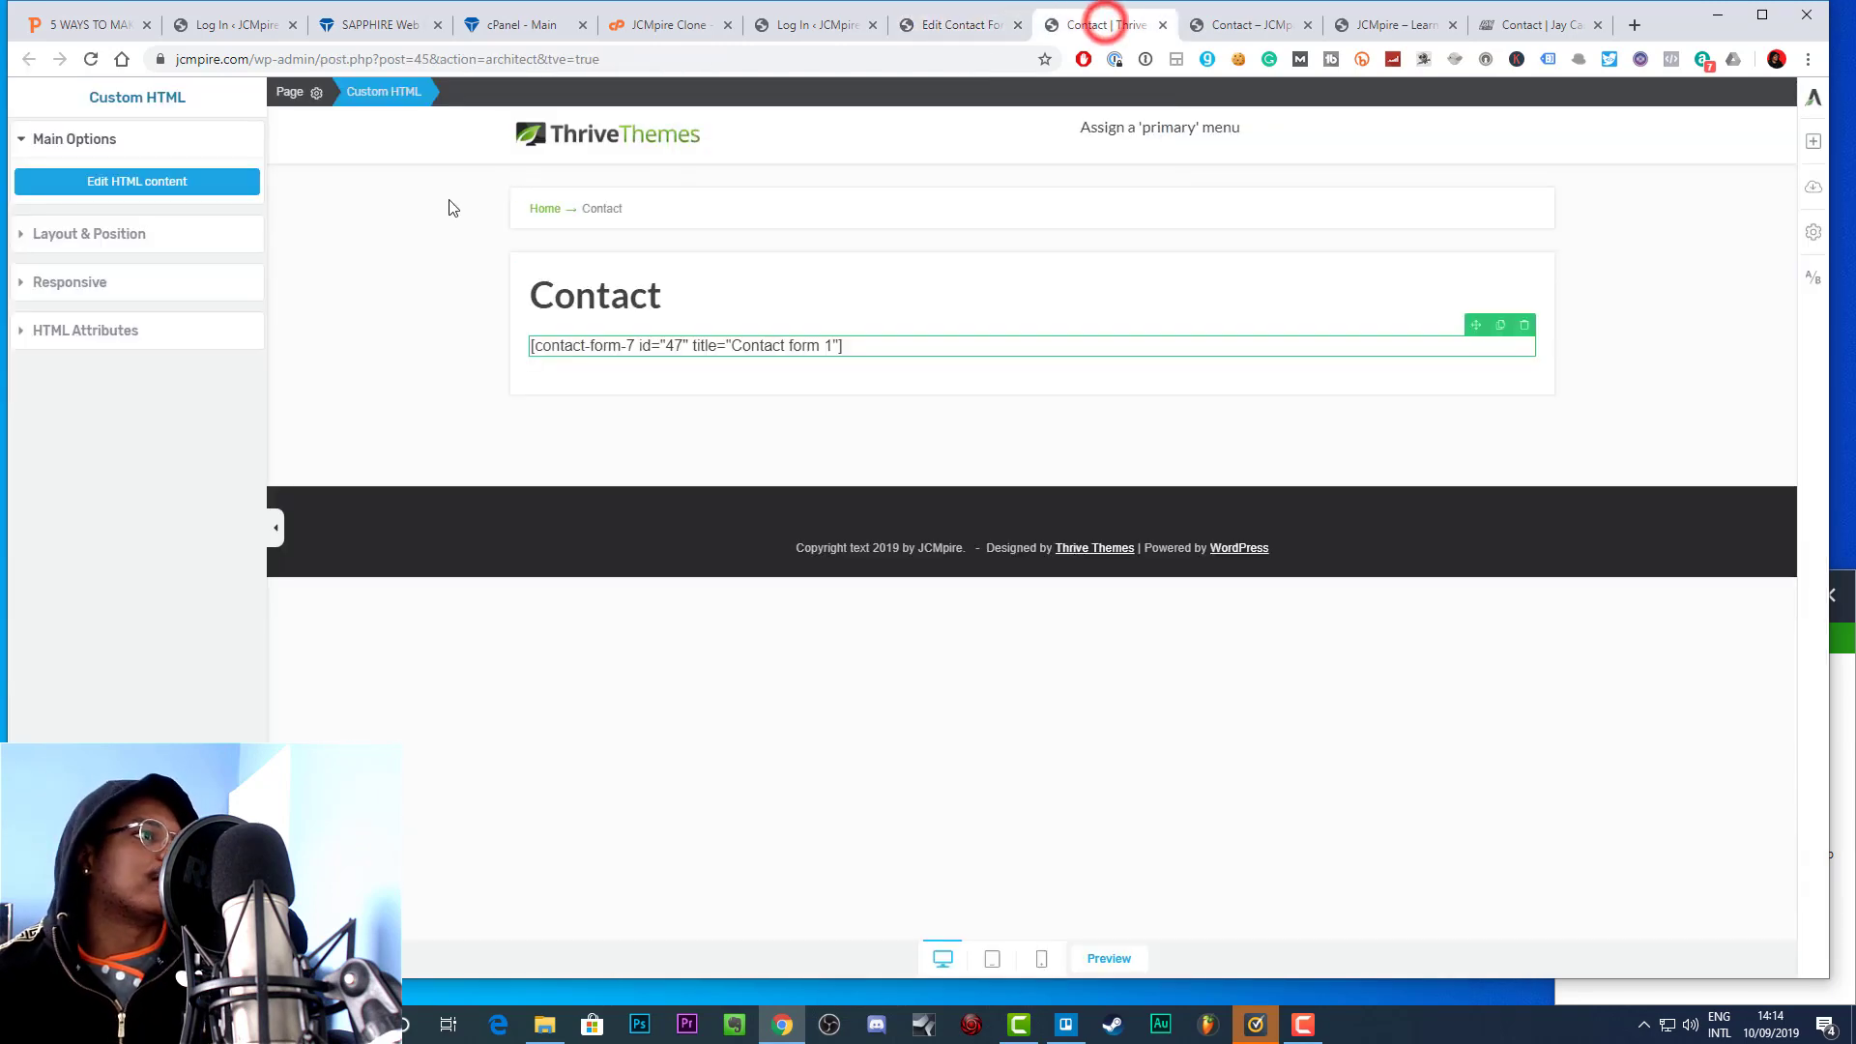
{"action": "left_click", "coordinate": [1208, 25]}
{"action": "left_click", "coordinate": [91, 59]}
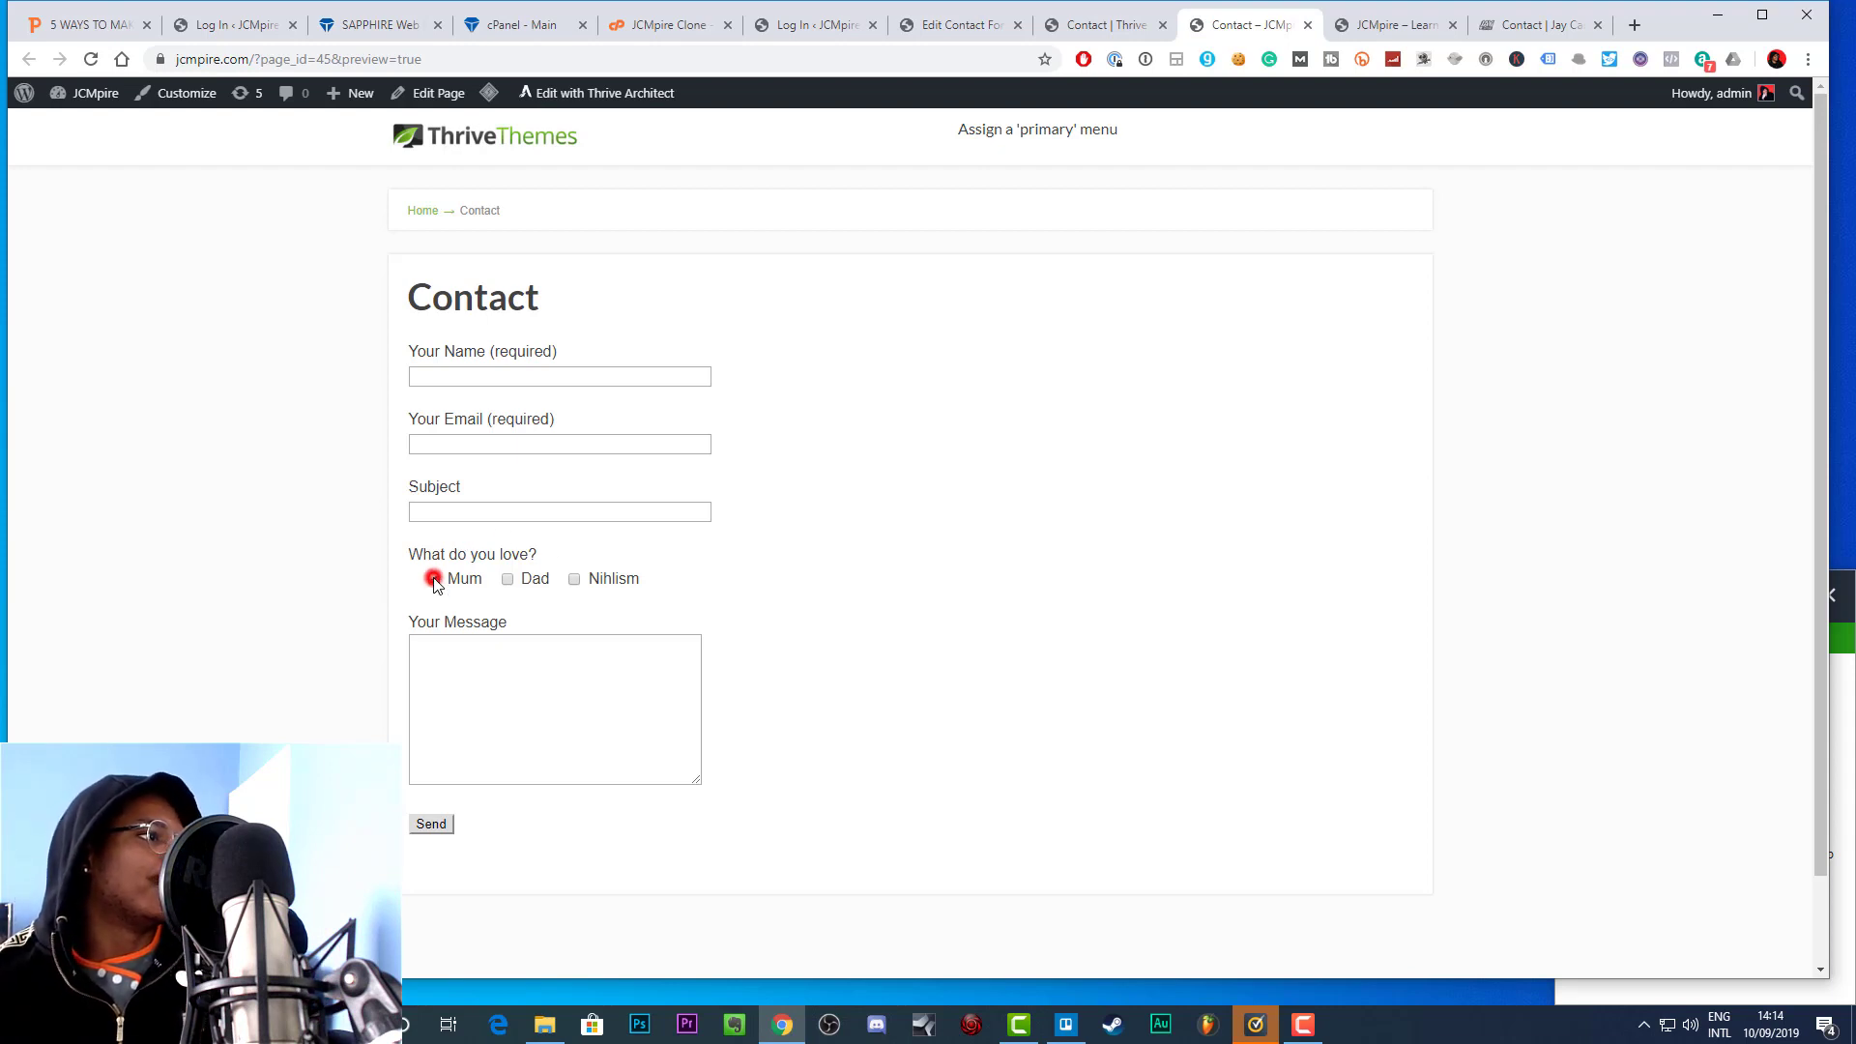
{"action": "left_click", "coordinate": [507, 579]}
{"action": "left_click", "coordinate": [574, 579]}
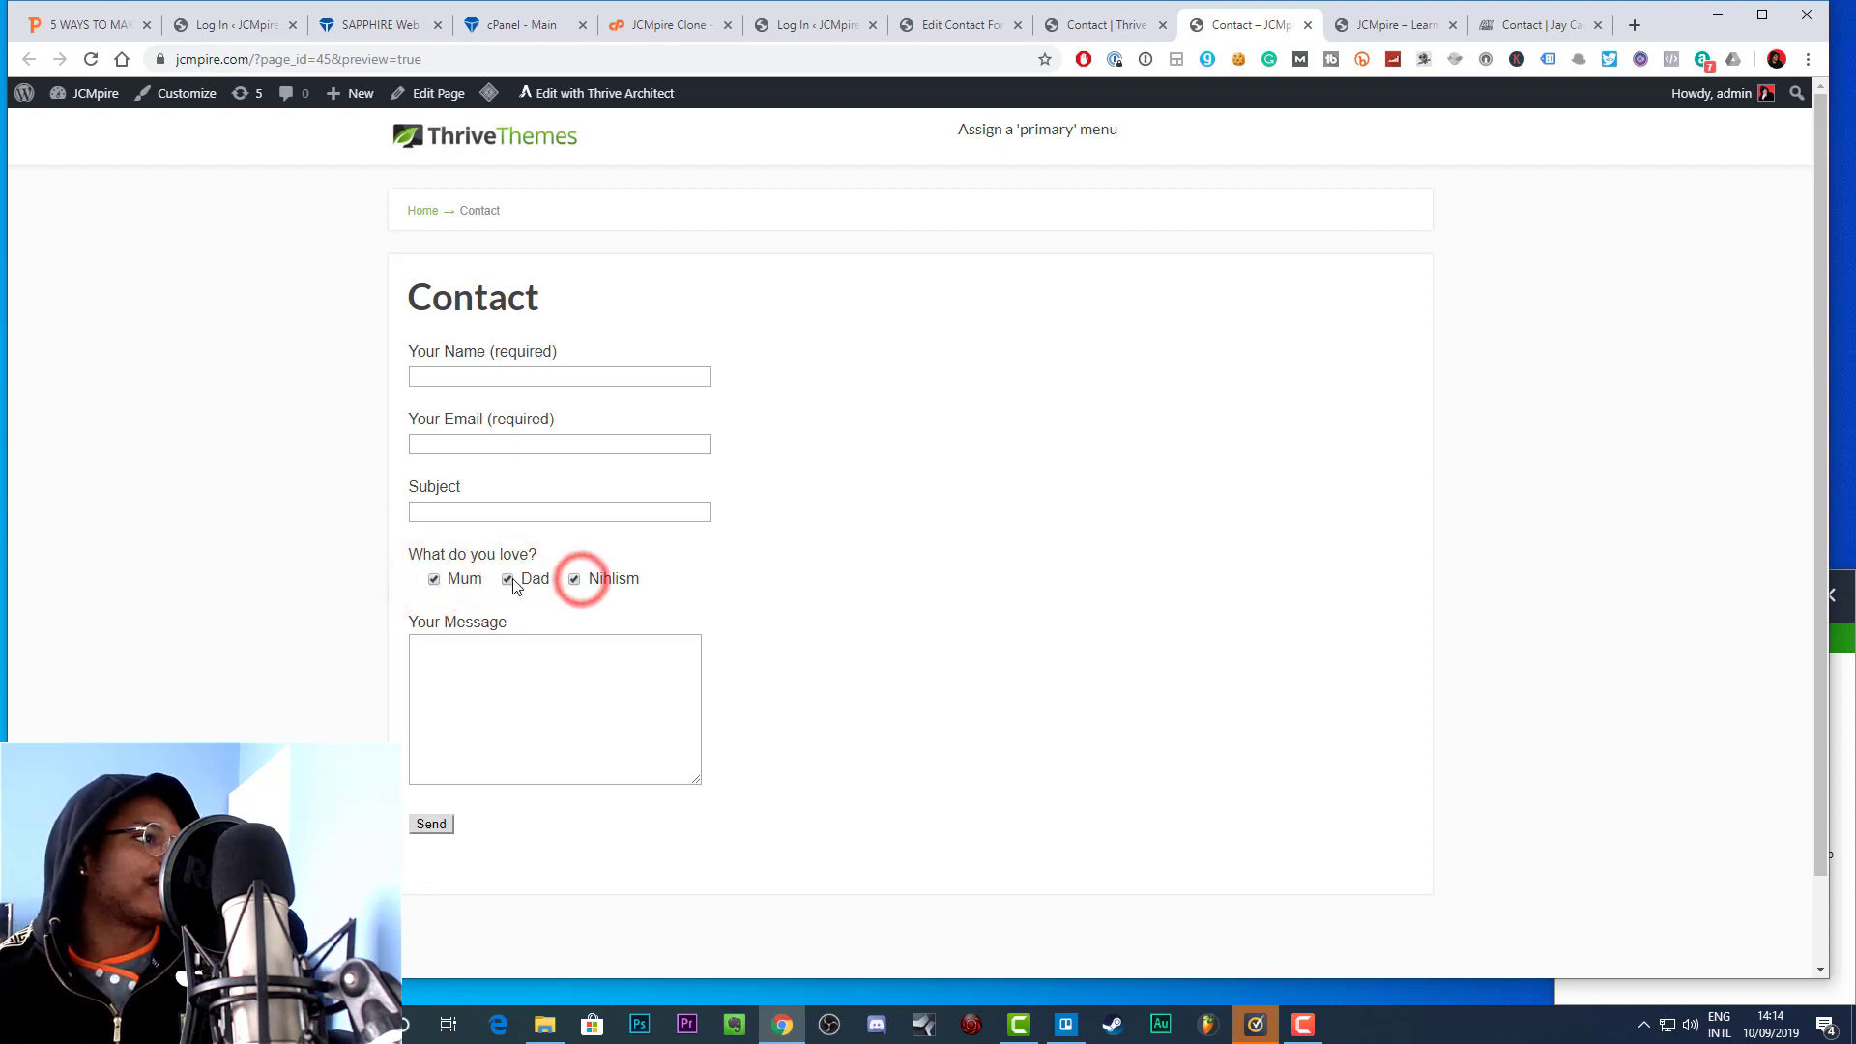
{"action": "left_click", "coordinate": [508, 579]}
{"action": "left_click", "coordinate": [434, 579]}
{"action": "left_click", "coordinate": [574, 579]}
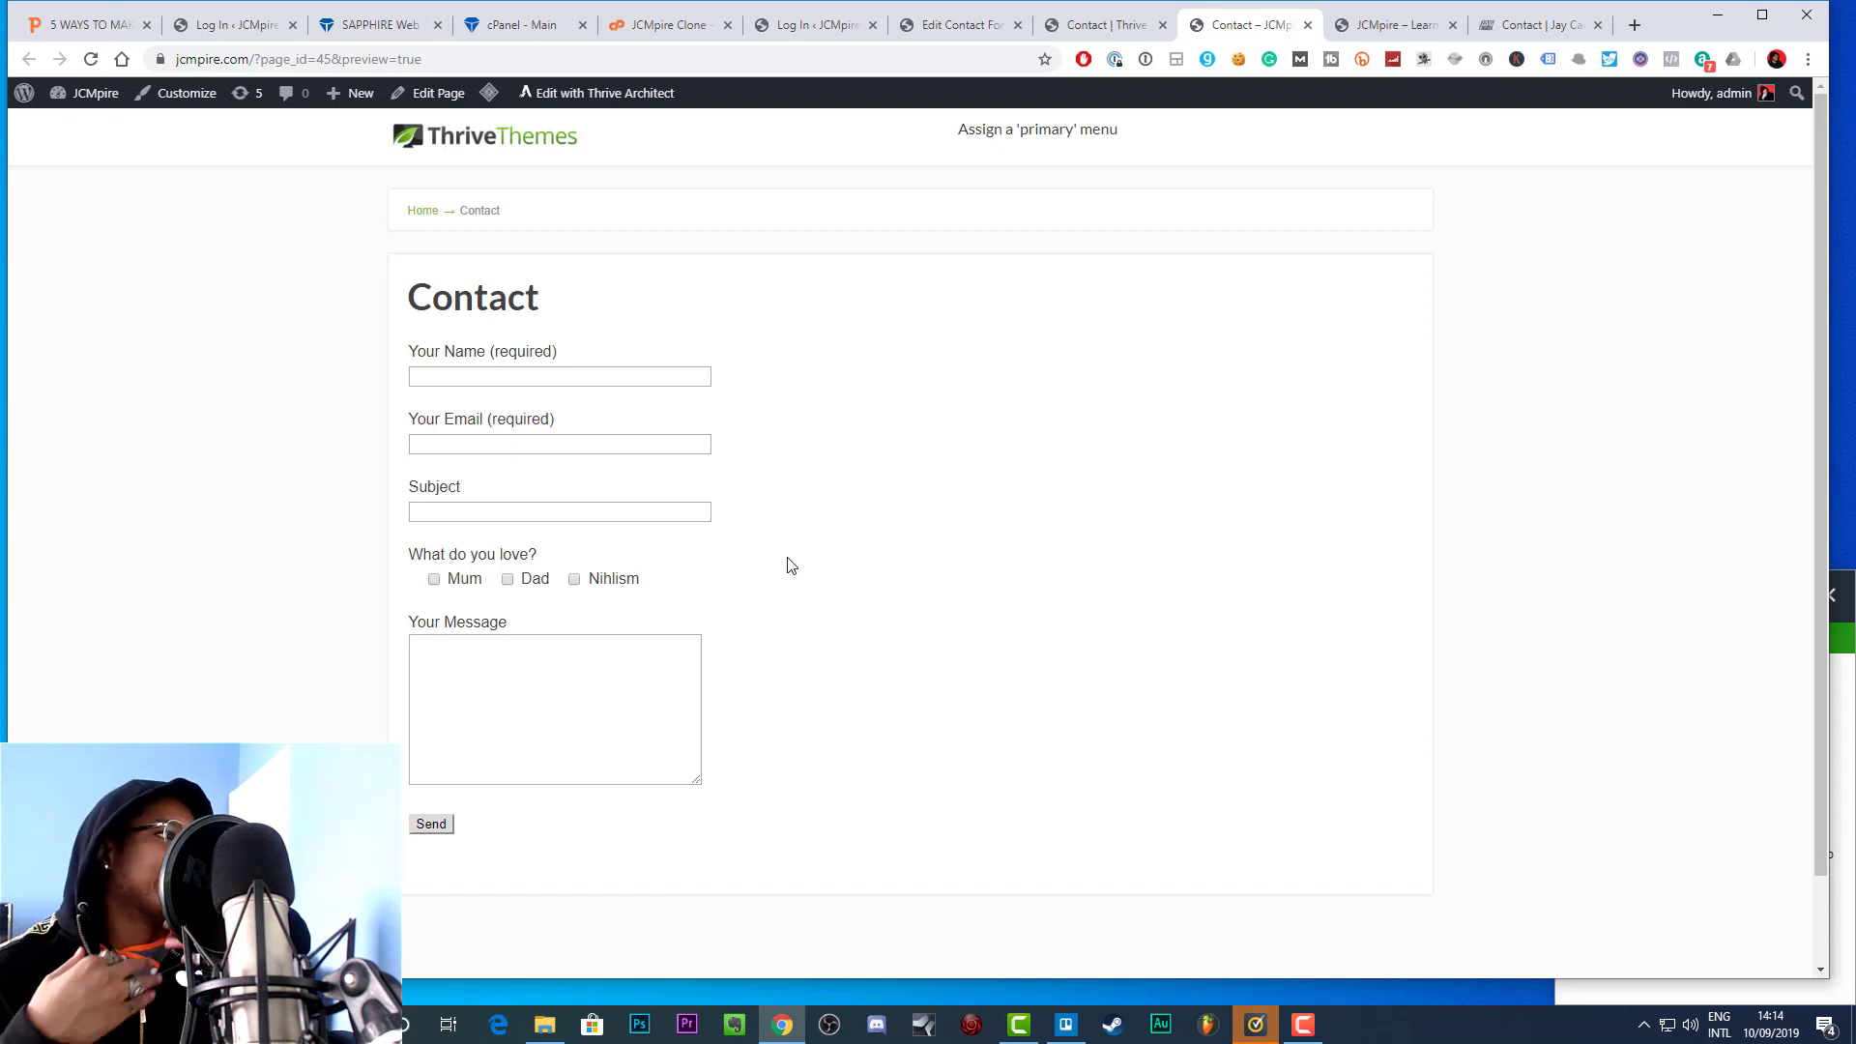
Switch to the jaycartere.com tab and look through that site's home page
{"action": "left_click", "coordinate": [1542, 26]}
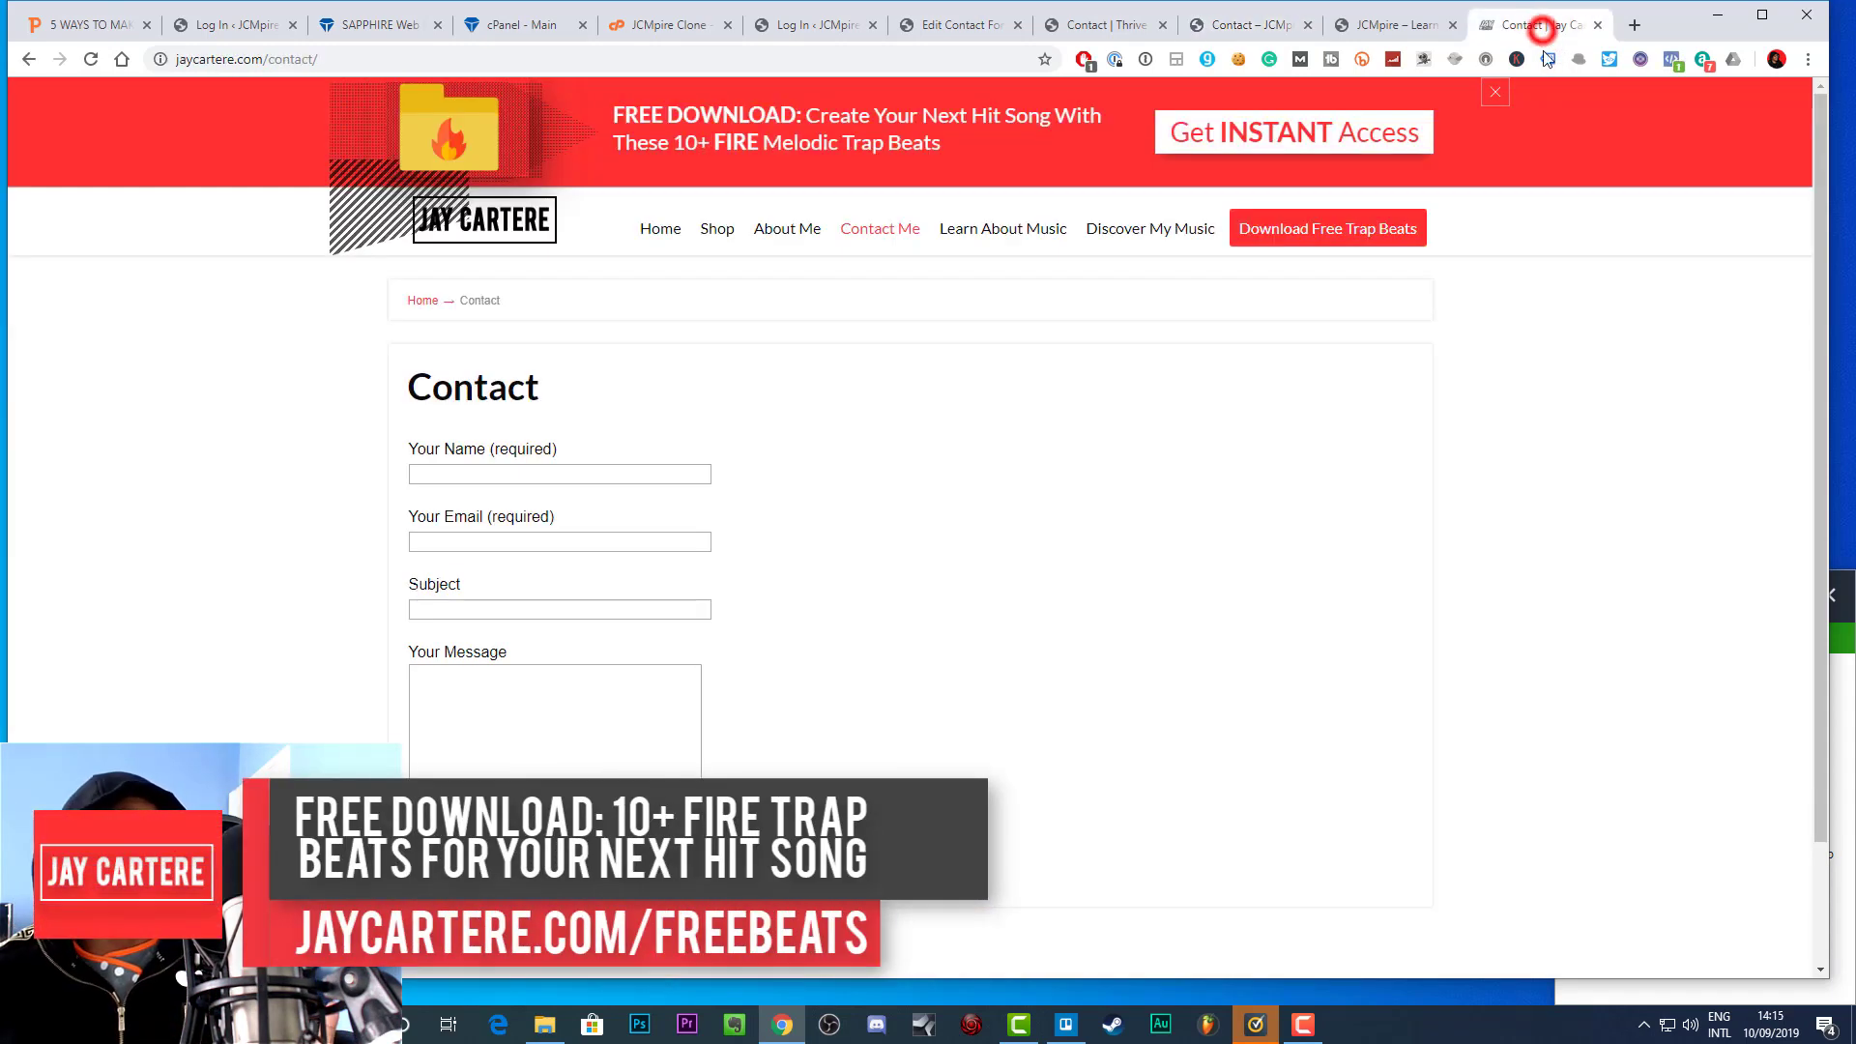
{"action": "left_click", "coordinate": [670, 232]}
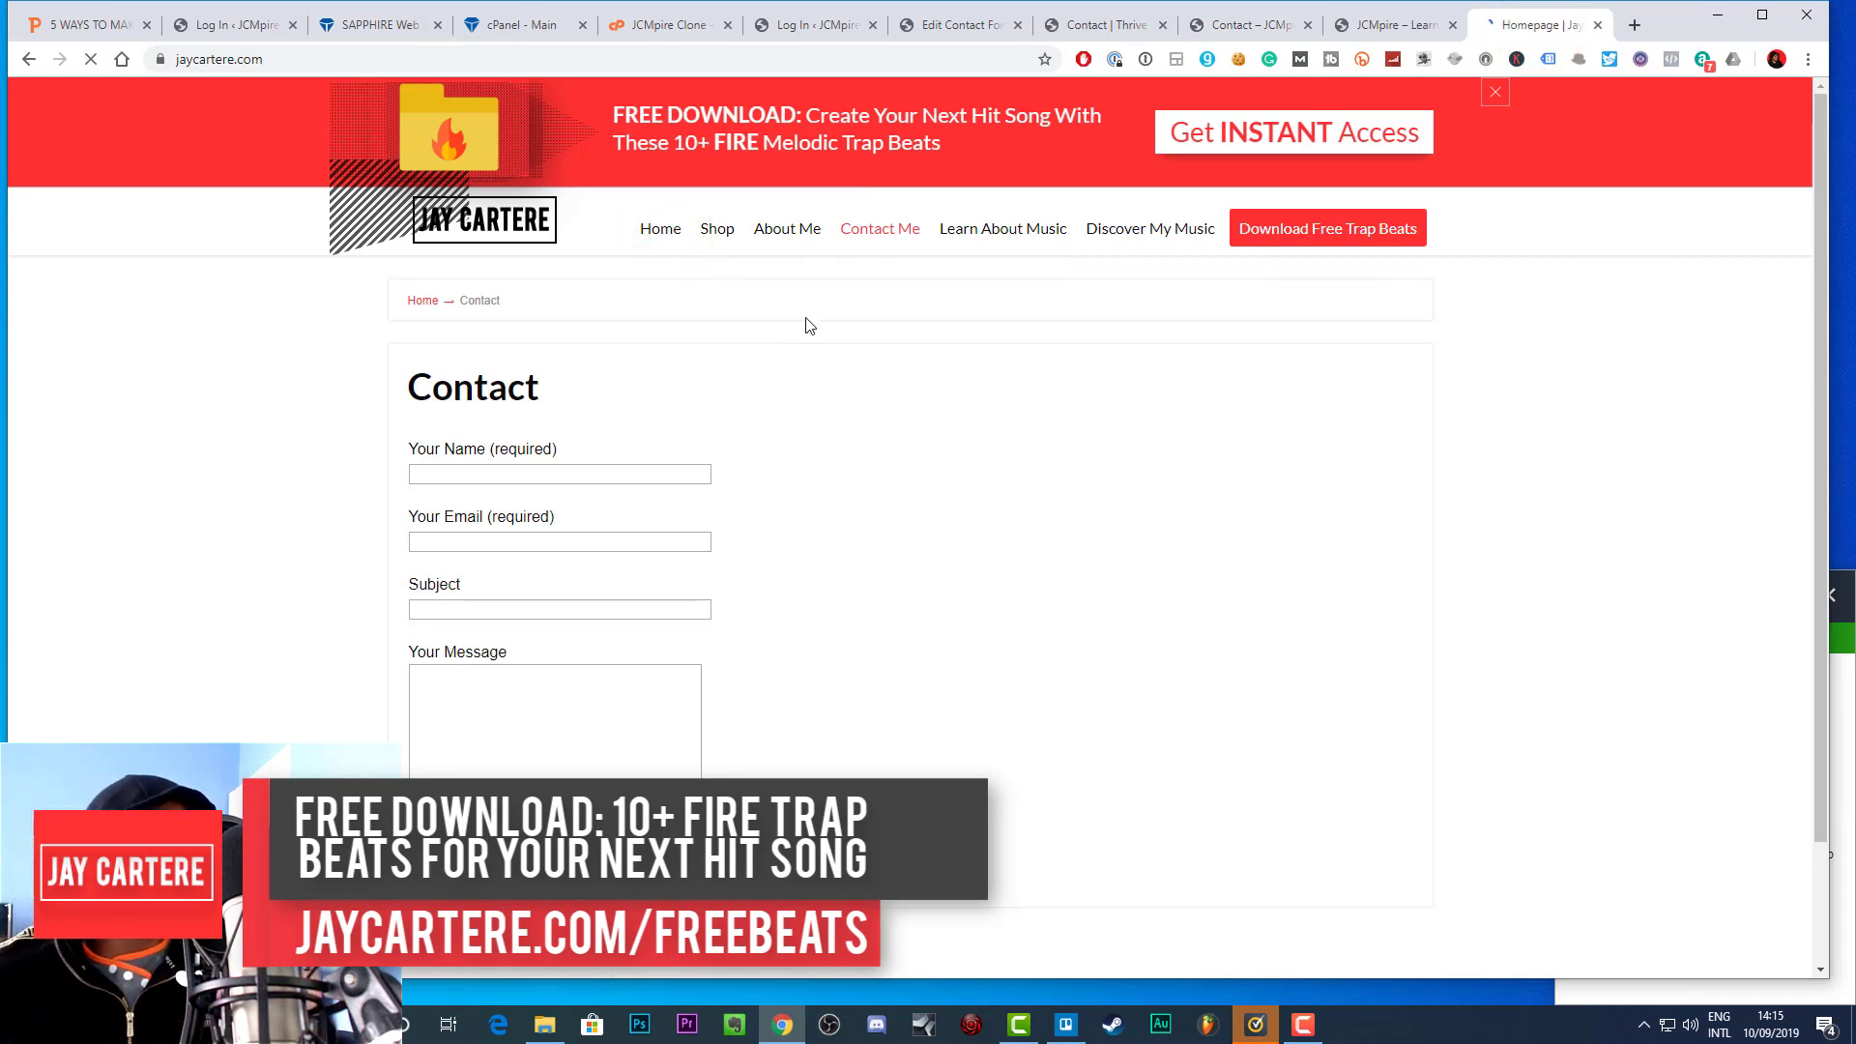
{"action": "scroll", "coordinate": [1362, 426], "scroll_direction": "down", "scroll_amount": 7}
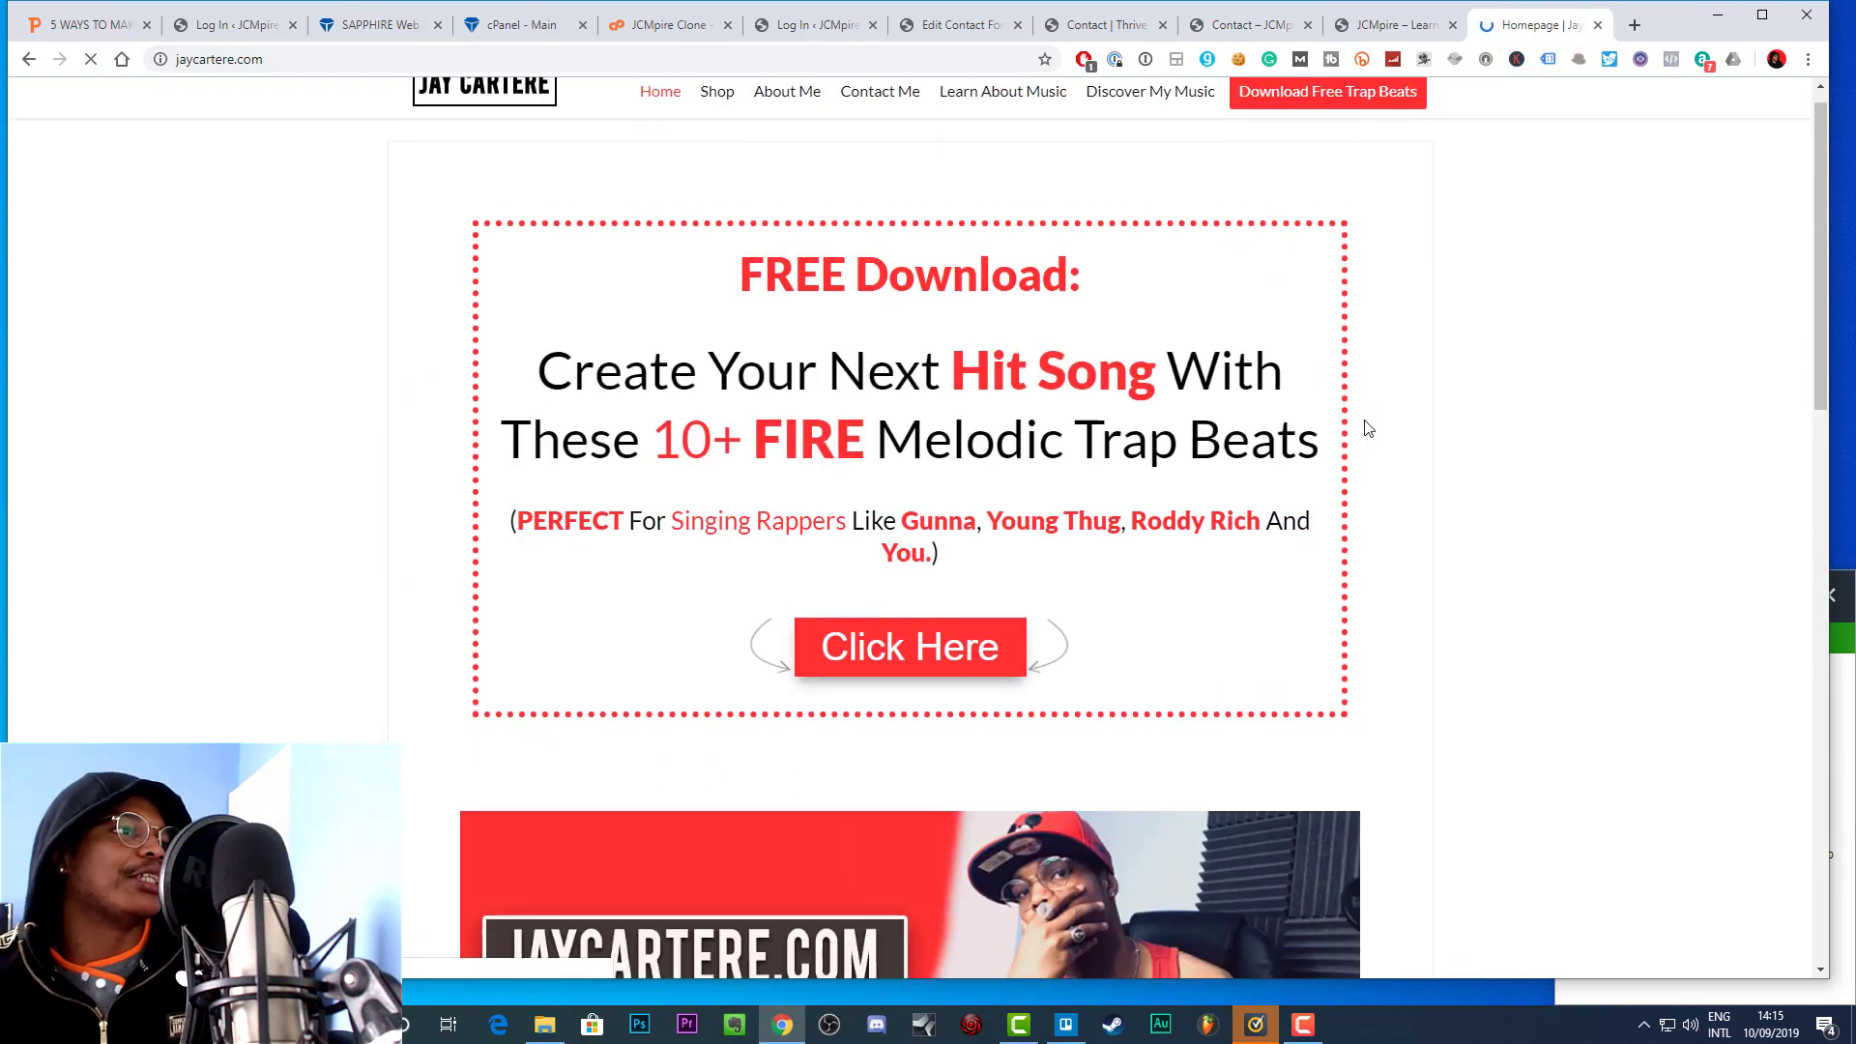